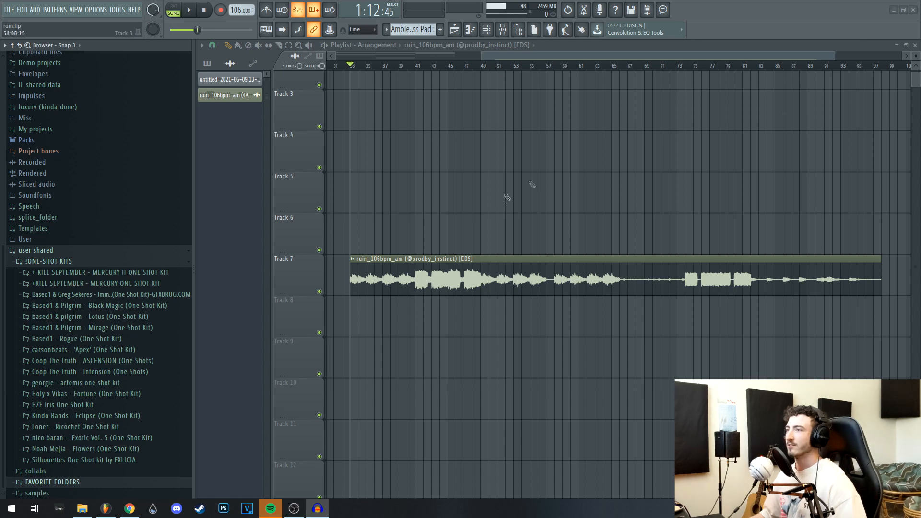
Play the ruin_106bpm_am audio clip on Track 7 of the playlist
{"action": "left_click_drag", "start_coordinate": [449, 225], "coordinate": [503, 181]}
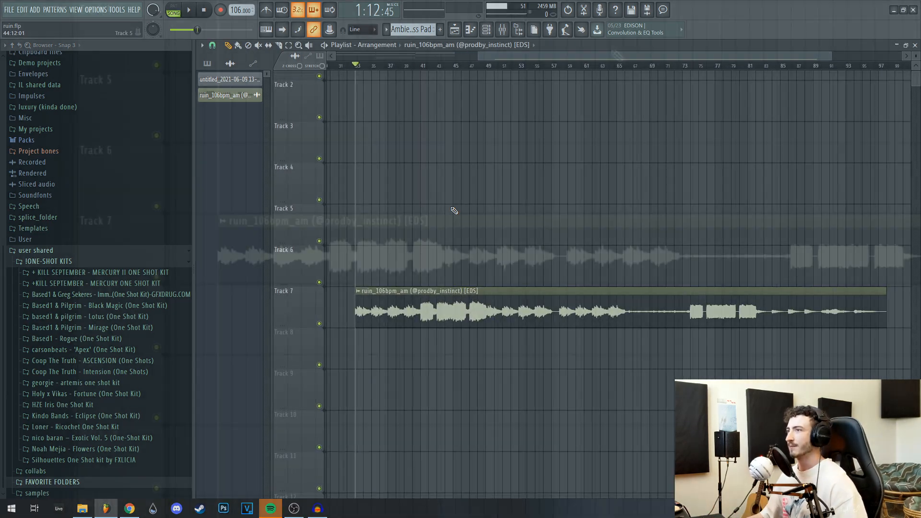
{"action": "key", "text": "space"}
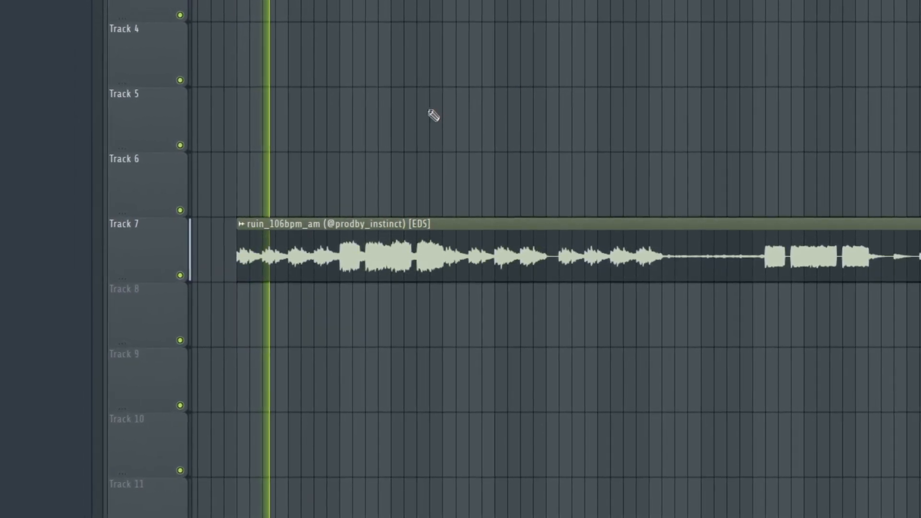
{"action": "left_click_drag", "start_coordinate": [404, 120], "coordinate": [443, 89]}
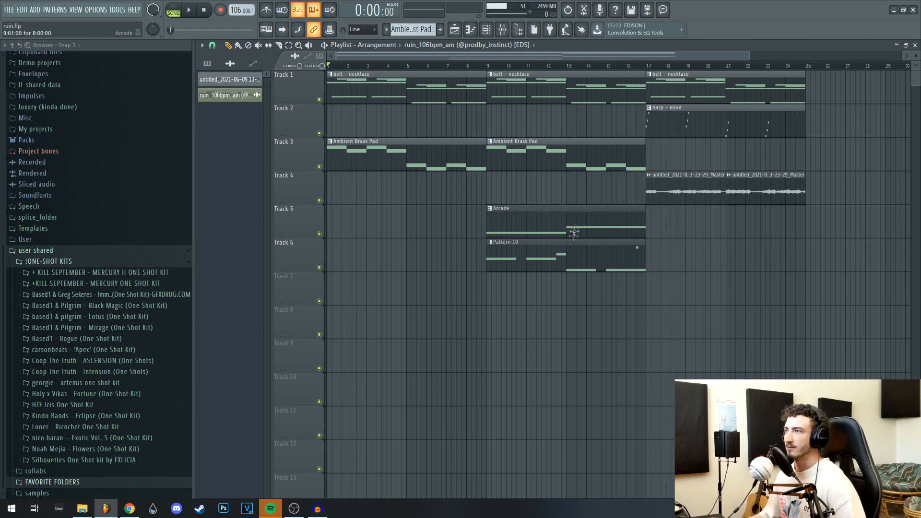
Preview the bell - necklace sample in its channel settings and close the window
{"action": "left_click_drag", "start_coordinate": [444, 235], "coordinate": [474, 237]}
{"action": "left_click", "coordinate": [372, 232], "text": "ctrl"}
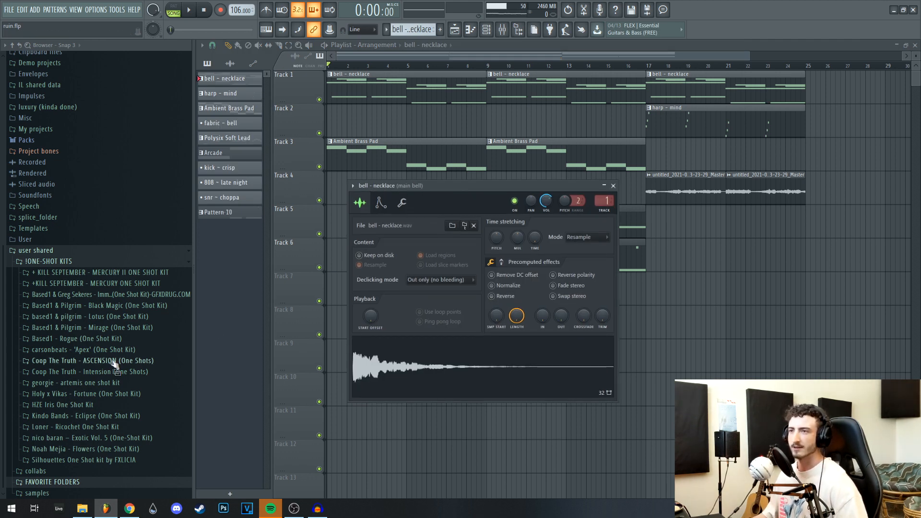
{"action": "left_click", "coordinate": [464, 386]}
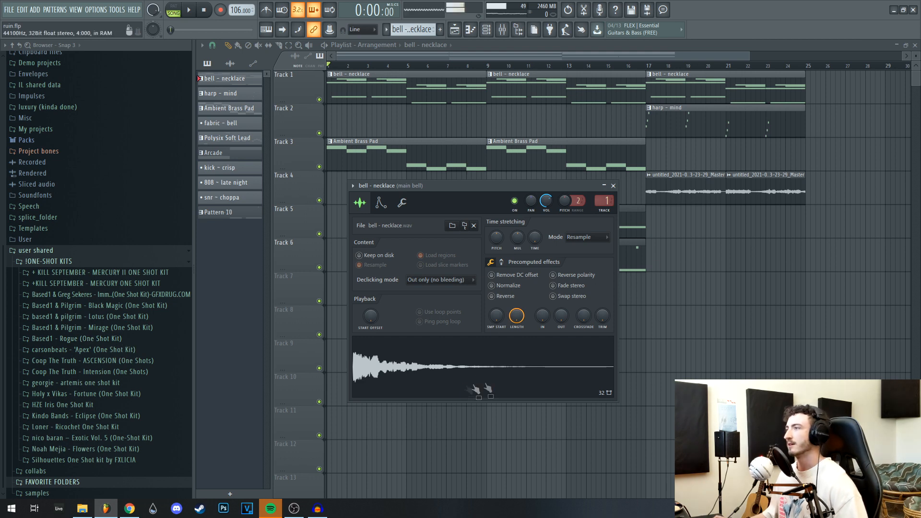
{"action": "left_click", "coordinate": [613, 187]}
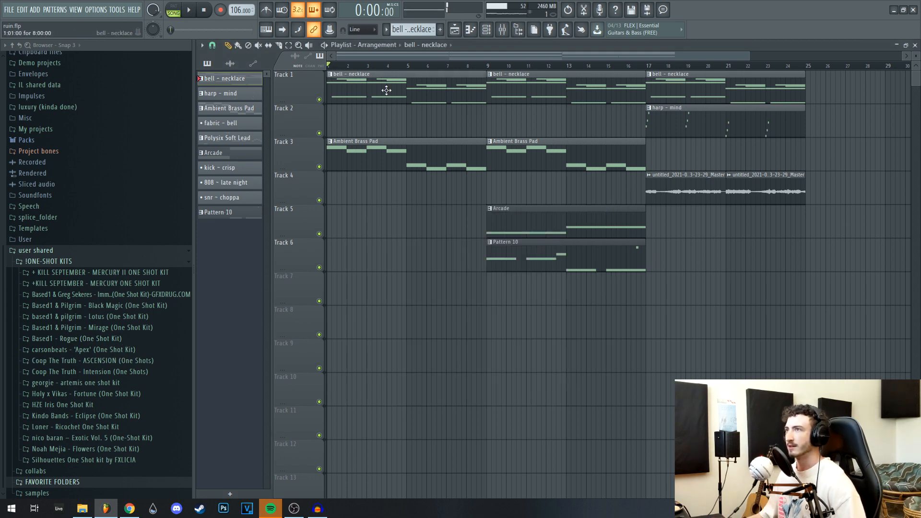
Open the bell - necklace pattern in the piano roll, collapse the browser's current project tree, and examine the melody's notes
{"action": "double_click", "coordinate": [385, 89]}
{"action": "left_click_drag", "start_coordinate": [380, 283], "coordinate": [551, 252]}
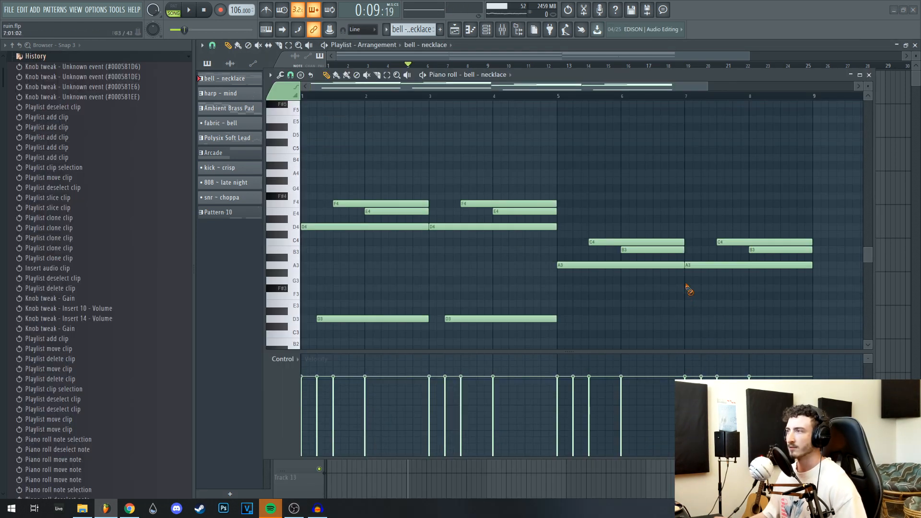
{"action": "scroll", "coordinate": [688, 283], "scroll_direction": "down", "scroll_amount": 3}
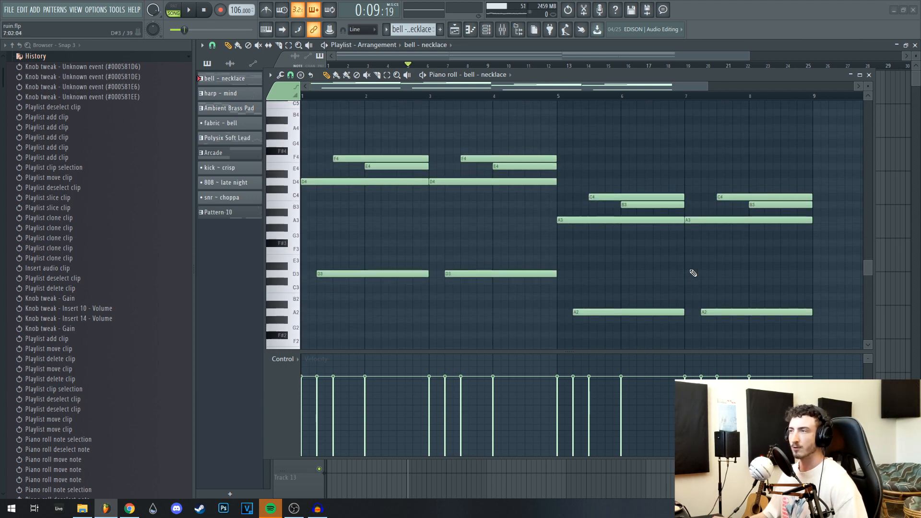
{"action": "scroll", "coordinate": [42, 79], "scroll_direction": "up", "scroll_amount": 2}
{"action": "left_click", "coordinate": [41, 69]}
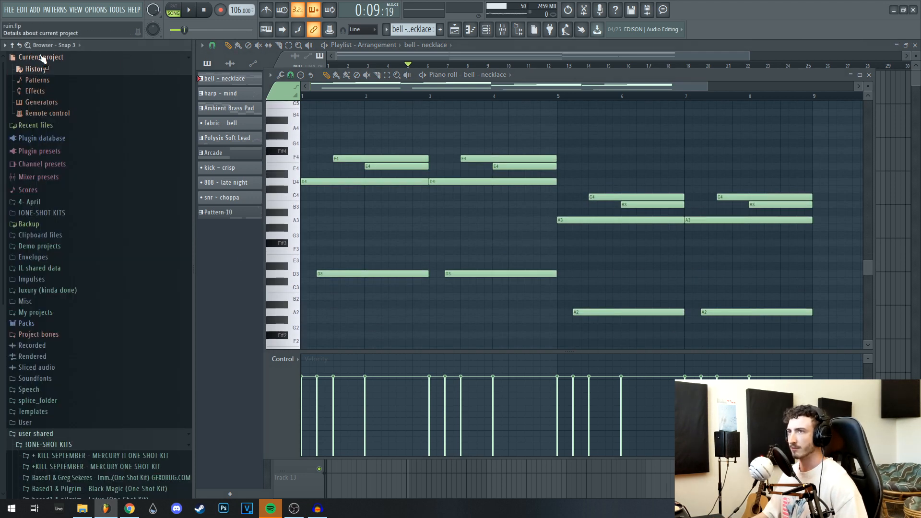
{"action": "left_click", "coordinate": [41, 58]}
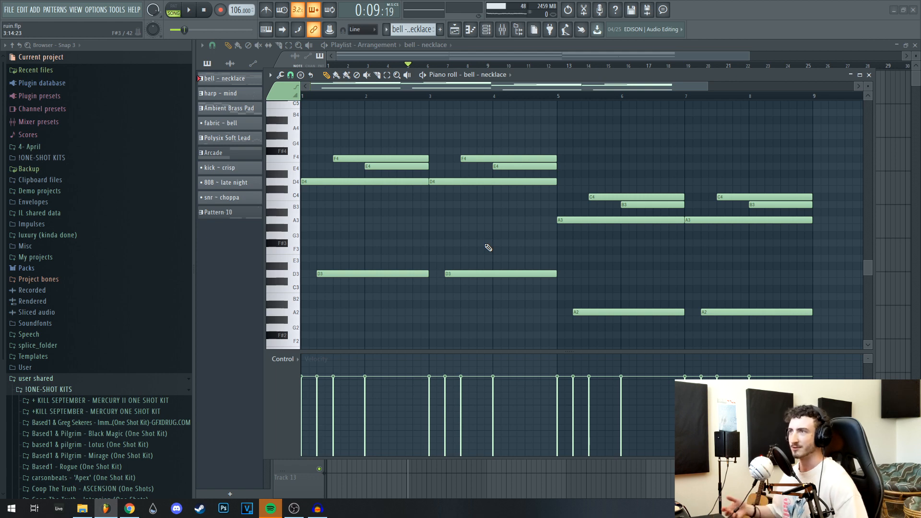
{"action": "scroll", "coordinate": [504, 247], "scroll_direction": "up", "scroll_amount": 1}
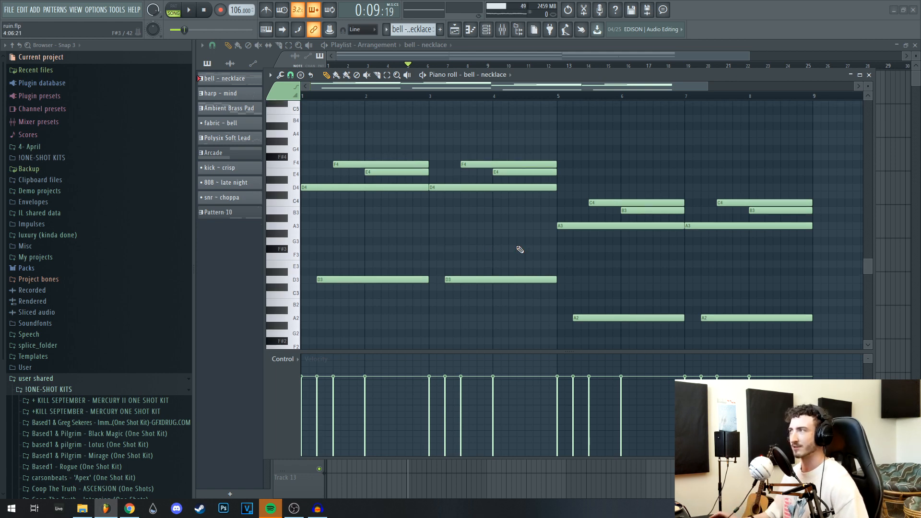
{"action": "scroll", "coordinate": [505, 208], "scroll_direction": "down", "scroll_amount": 4}
{"action": "scroll", "coordinate": [495, 232], "scroll_direction": "up", "scroll_amount": 3}
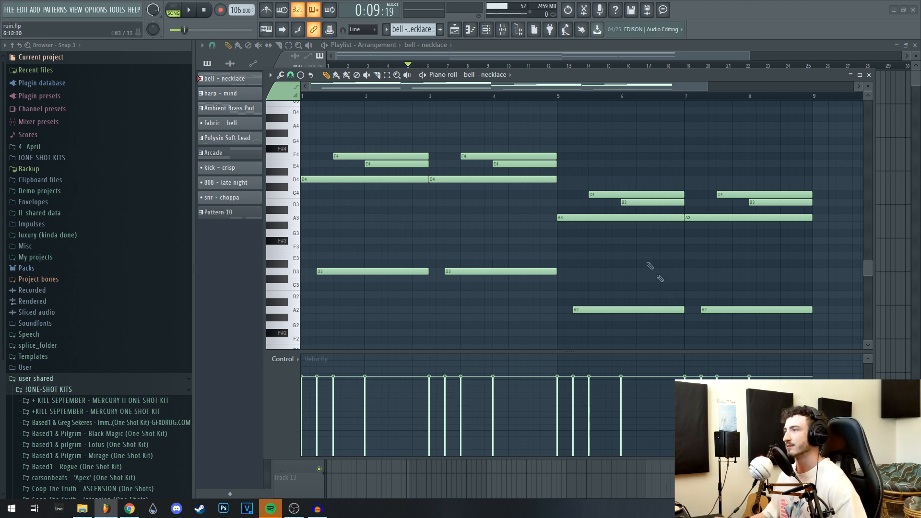
{"action": "scroll", "coordinate": [525, 213], "scroll_direction": "up", "scroll_amount": 5}
Play the bell melody from the start and again from bar 5, marking its two halves by selecting their notes
{"action": "key", "text": "space"}
{"action": "left_click_drag", "start_coordinate": [376, 185], "coordinate": [571, 202]}
{"action": "mouse_move", "coordinate": [484, 271]}
{"action": "left_mouse_down"}
{"action": "mouse_move", "coordinate": [459, 220]}
{"action": "mouse_move", "coordinate": [468, 268]}
{"action": "left_mouse_up"}
{"action": "key", "text": "ctrl+d"}
{"action": "left_click_drag", "start_coordinate": [583, 223], "coordinate": [829, 250]}
{"action": "key", "text": "ctrl+d"}
{"action": "scroll", "coordinate": [479, 211], "scroll_direction": "down", "scroll_amount": 5}
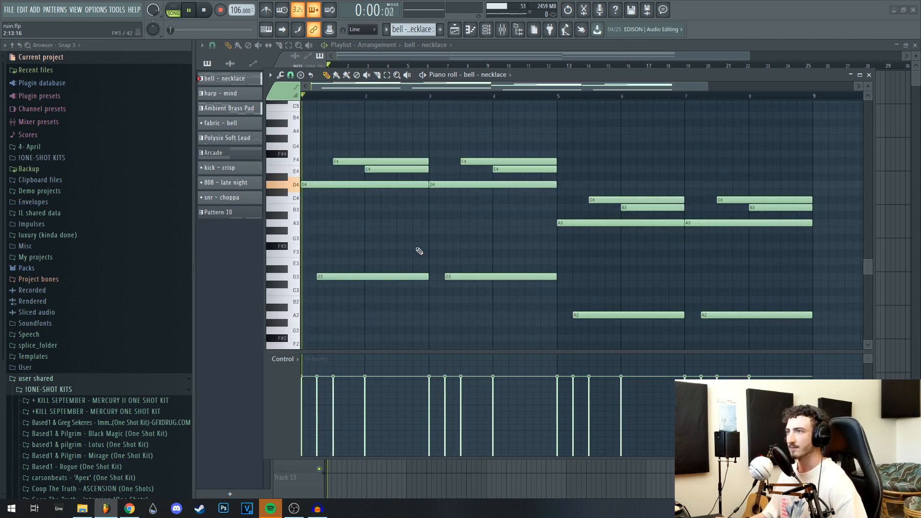
{"action": "key", "text": "space"}
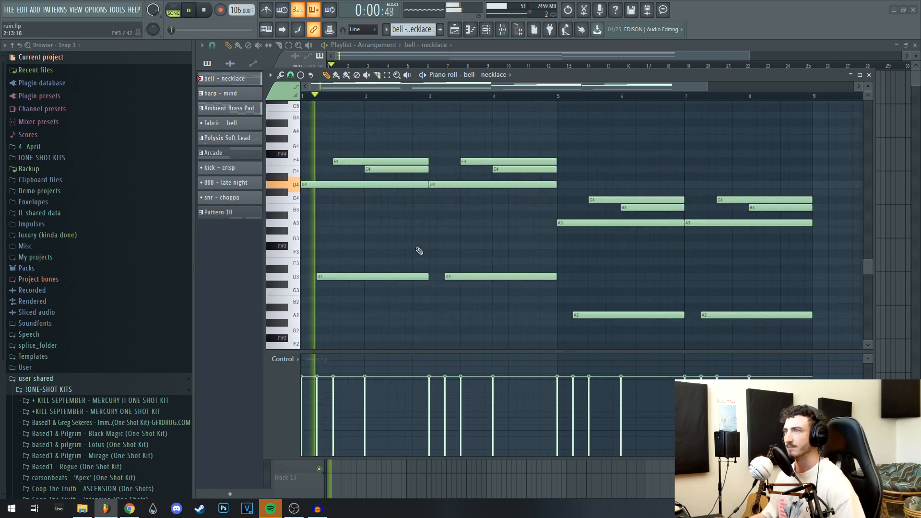
{"action": "left_click", "coordinate": [585, 97]}
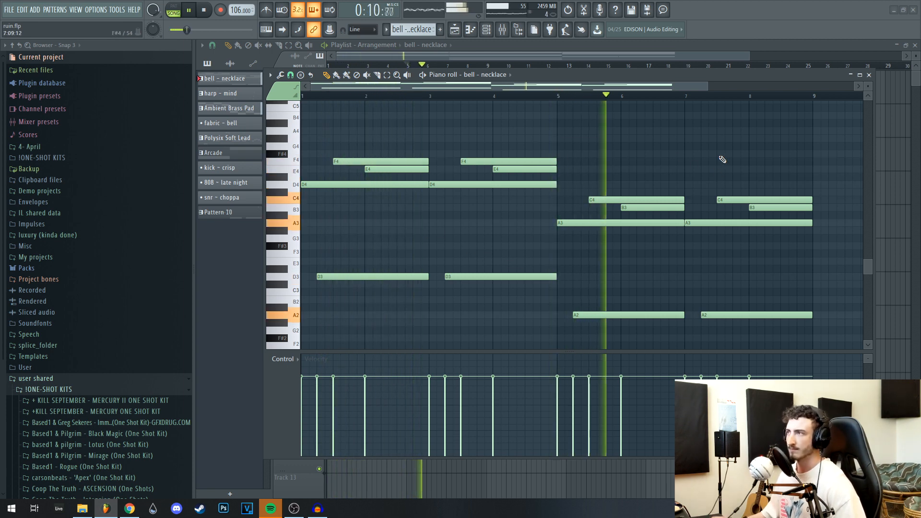
{"action": "key", "text": "space"}
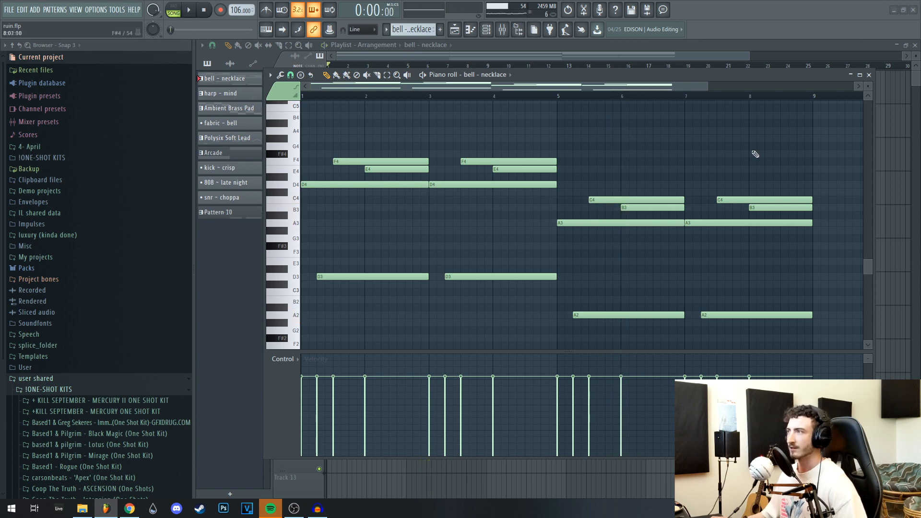
Replace the bell notes in bars 5 to 8 with a duplicate of the first four bars transposed down five semitones
{"action": "right_click", "coordinate": [652, 199]}
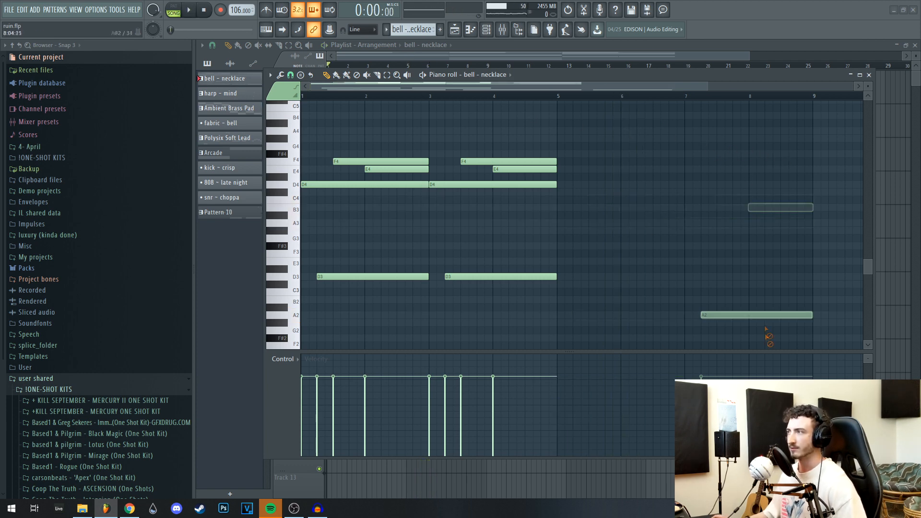
{"action": "scroll", "coordinate": [694, 206], "scroll_direction": "up", "scroll_amount": 1}
{"action": "scroll", "coordinate": [624, 177], "scroll_direction": "down", "scroll_amount": 1}
{"action": "key", "text": "ctrl+a"}
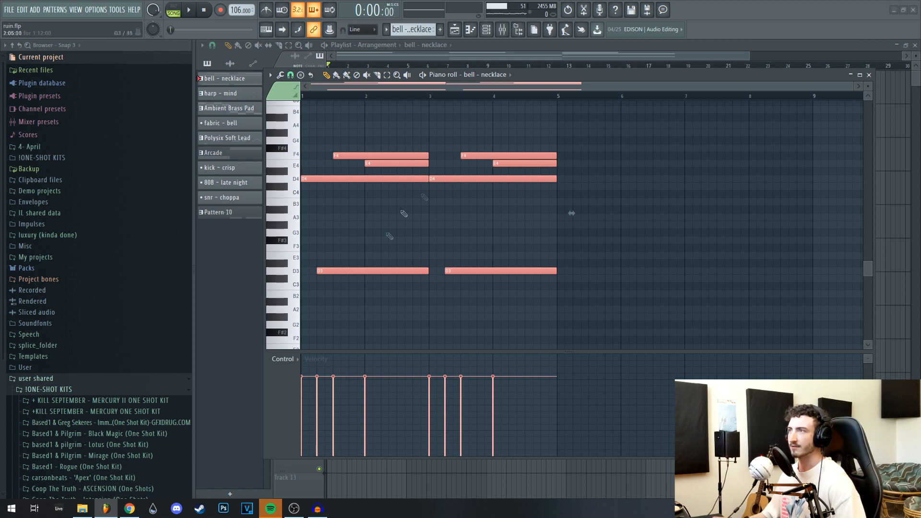
{"action": "key", "text": "ctrl+b"}
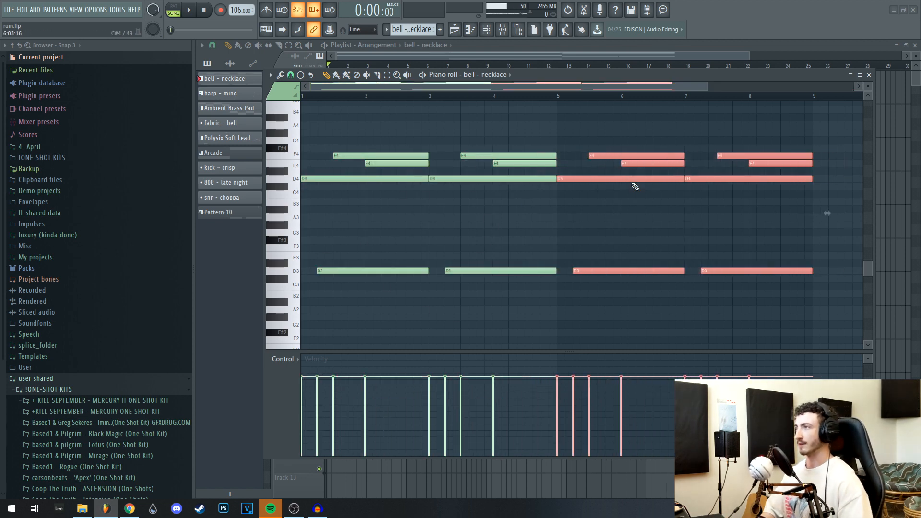
{"action": "key", "text": "Down"}
{"action": "key", "text": "Down"}
{"action": "key", "text": "Down"}
{"action": "key", "text": "Down"}
{"action": "key", "text": "Down"}
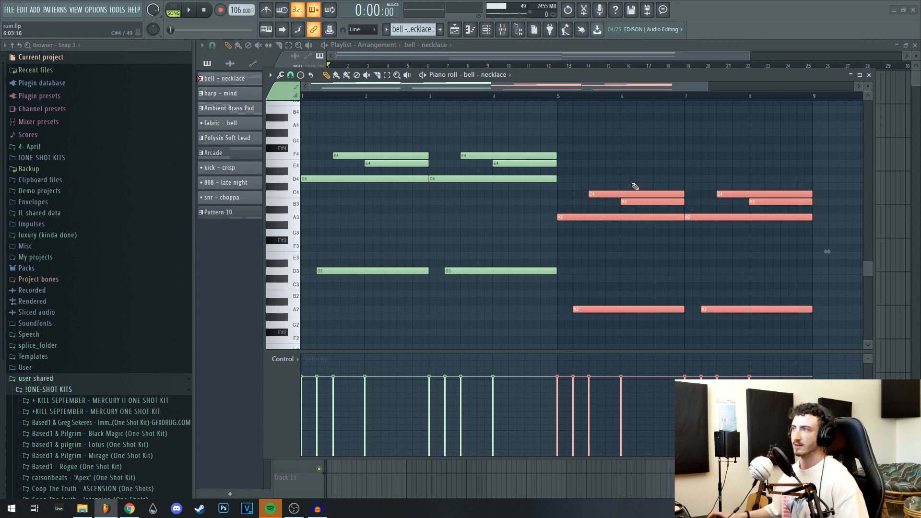
{"action": "key", "text": "ctrl+d"}
Play the bell melody from bar 5 and close the piano roll
{"action": "left_click", "coordinate": [558, 98]}
{"action": "key", "text": "space"}
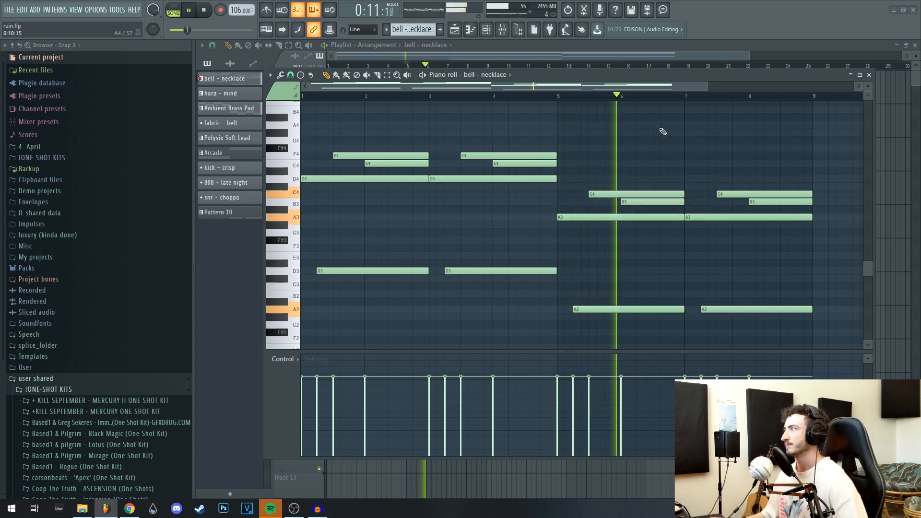
{"action": "key", "text": "space"}
{"action": "left_click", "coordinate": [869, 75]}
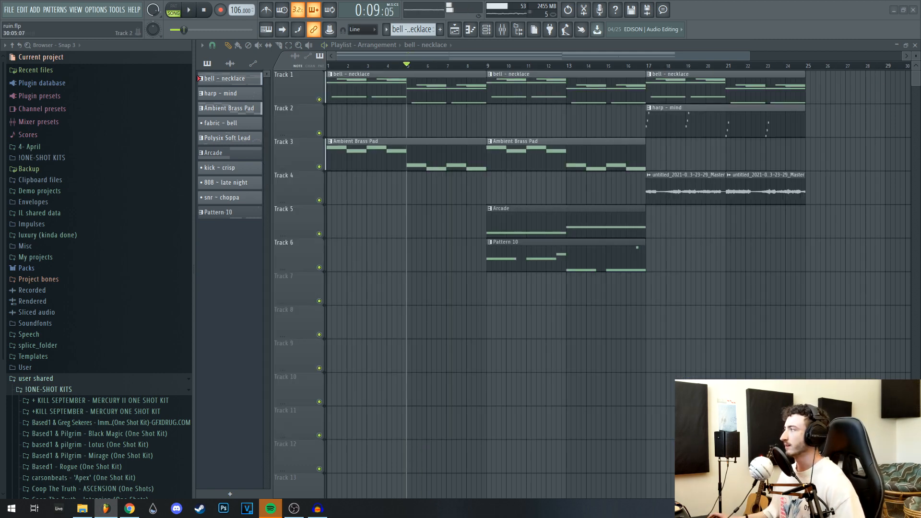
Inspect the Jupiter Harsh Lead sampler channel and point out the Loner - Ricochet One Shot Kit folder in the browser
{"action": "left_click_drag", "start_coordinate": [920, 204], "coordinate": [547, 161]}
{"action": "left_click", "coordinate": [822, 189]}
{"action": "left_click_drag", "start_coordinate": [662, 163], "coordinate": [658, 332]}
{"action": "left_click_drag", "start_coordinate": [365, 141], "coordinate": [367, 123]}
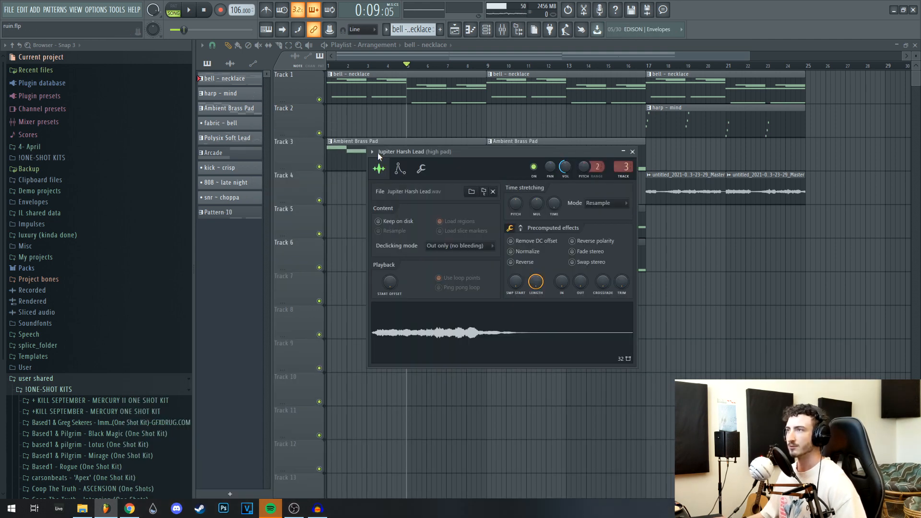
{"action": "scroll", "coordinate": [138, 320], "scroll_direction": "down", "scroll_amount": 7}
{"action": "left_click", "coordinate": [137, 317]}
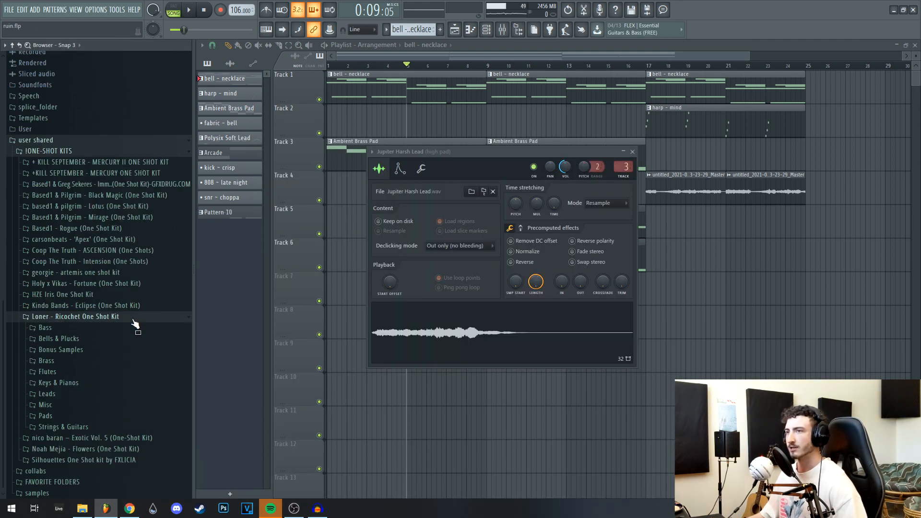
{"action": "left_click", "coordinate": [135, 320]}
{"action": "left_click", "coordinate": [641, 161]}
Open the Jupiter Harsh Lead notes in the piano roll and play them from the start and from bar 5
{"action": "key", "text": "F7"}
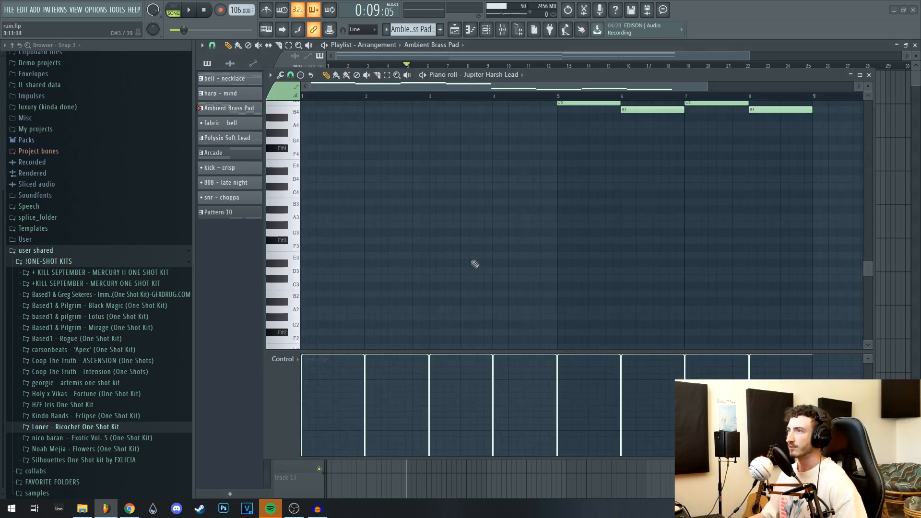
{"action": "key", "text": "space"}
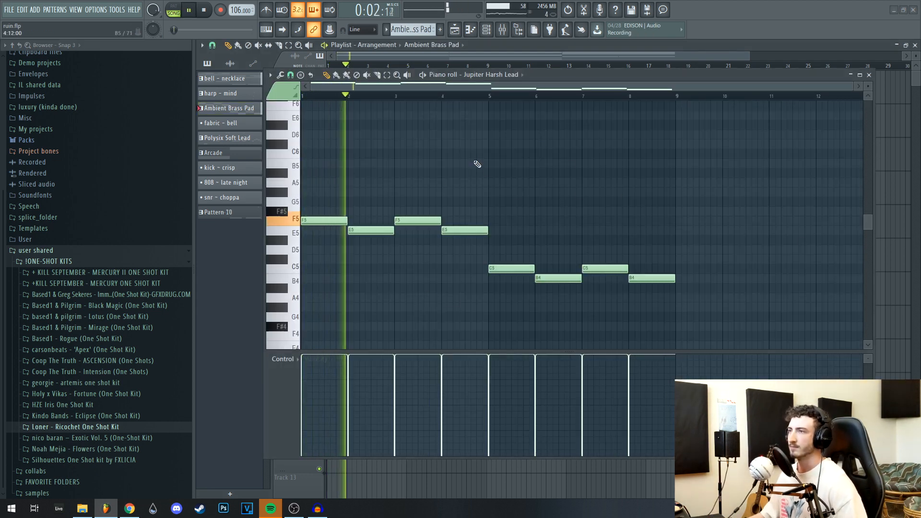
{"action": "left_click", "coordinate": [489, 98]}
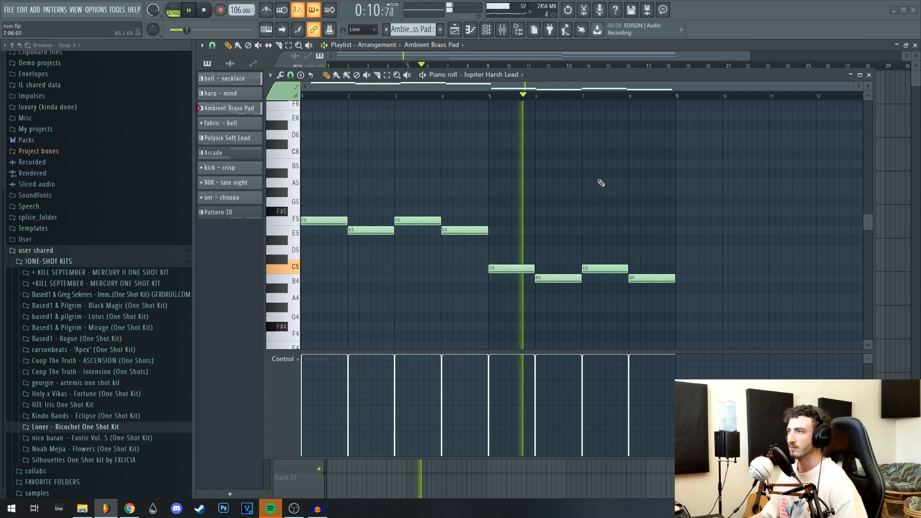
{"action": "key", "text": "space"}
Select the four Jupiter Harsh Lead notes in bars 5 to 8, try to shift them up, and close the piano roll
{"action": "left_click_drag", "start_coordinate": [711, 255], "coordinate": [506, 304]}
{"action": "left_click", "coordinate": [505, 303], "text": "ctrl"}
{"action": "left_click_drag", "start_coordinate": [764, 254], "coordinate": [487, 314]}
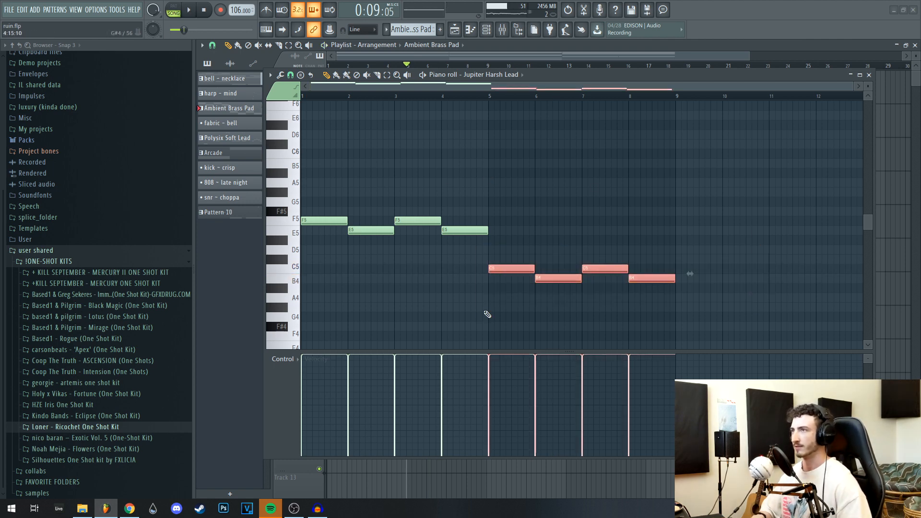
{"action": "key", "text": "shift+Up"}
{"action": "key", "text": "shift+Up"}
{"action": "key", "text": "shift+Up"}
{"action": "key", "text": "shift+Up"}
{"action": "left_click", "coordinate": [868, 75]}
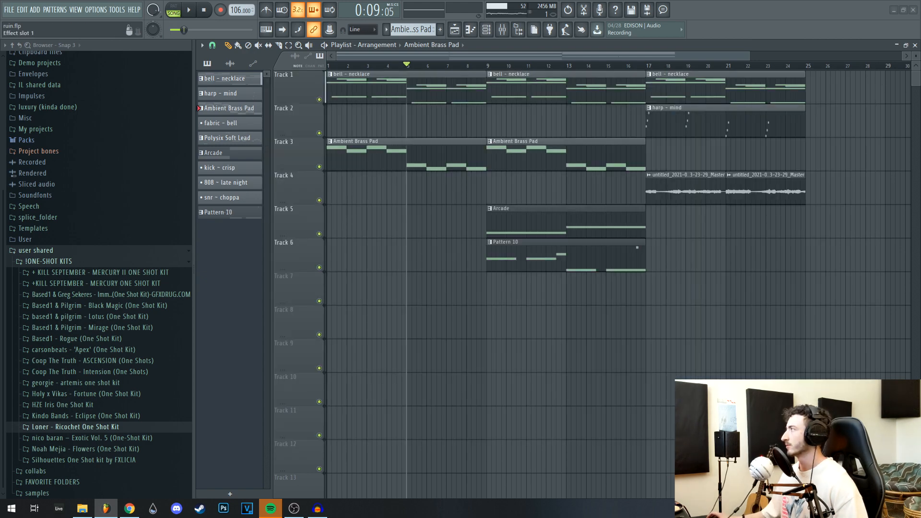
Review the high pad's ValhallaVintageVerb, Soundtoys EffectRack and Fruity Parametric EQ 2 settings, closing each plugin window
{"action": "left_click", "coordinate": [1, 259]}
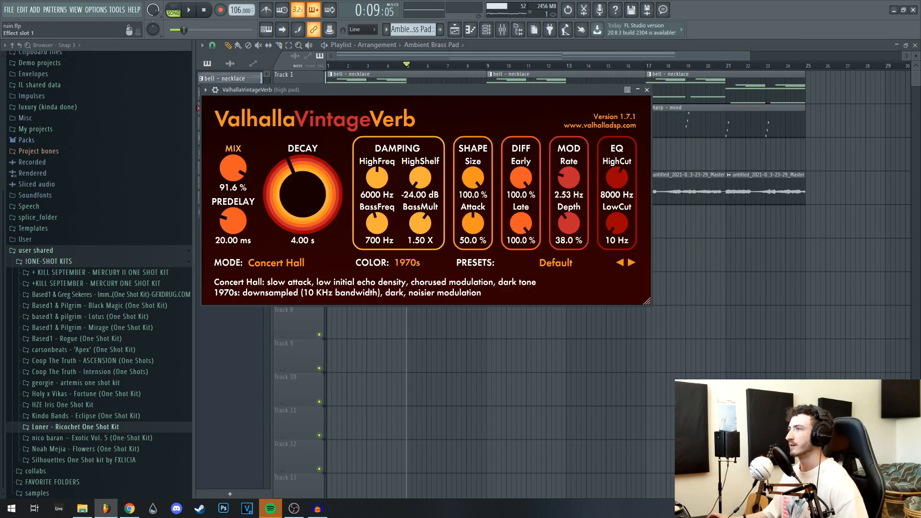
{"action": "left_click", "coordinate": [647, 90]}
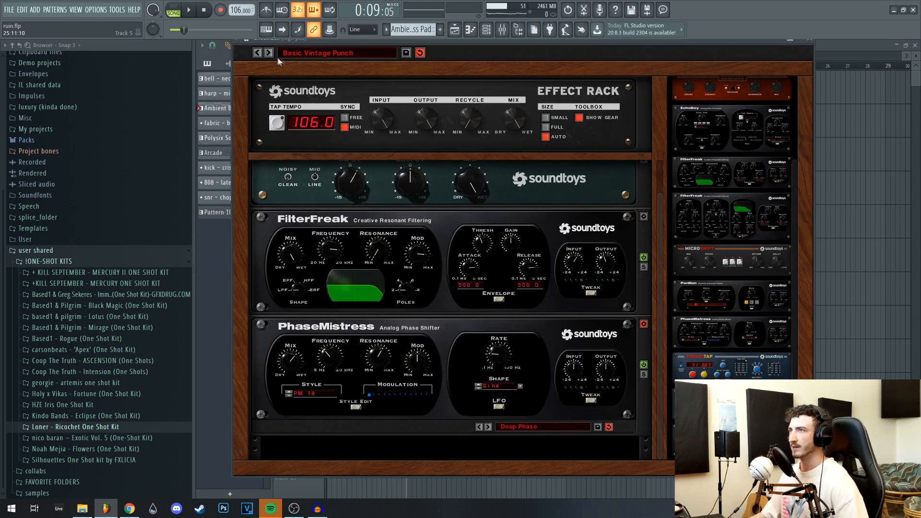
{"action": "scroll", "coordinate": [450, 288], "scroll_direction": "up", "scroll_amount": 1}
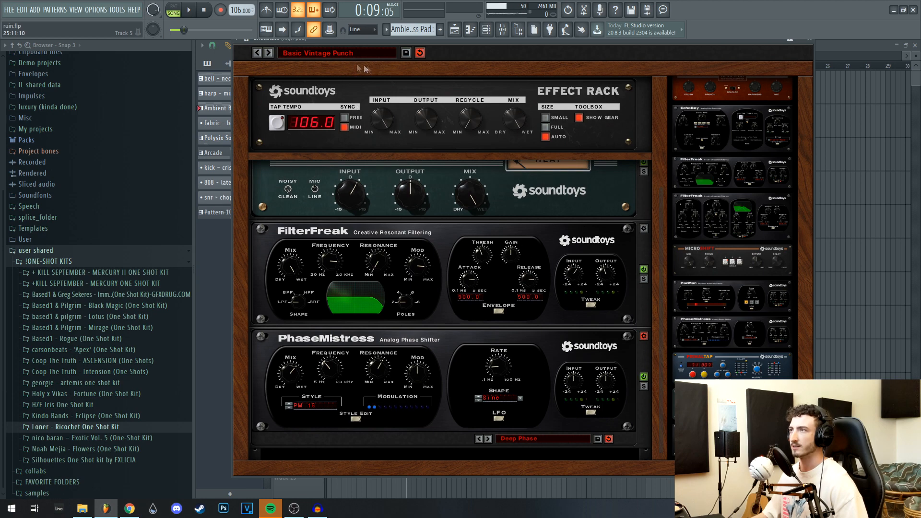
{"action": "left_click_drag", "start_coordinate": [500, 42], "coordinate": [502, 64]}
{"action": "scroll", "coordinate": [376, 368], "scroll_direction": "down", "scroll_amount": 1}
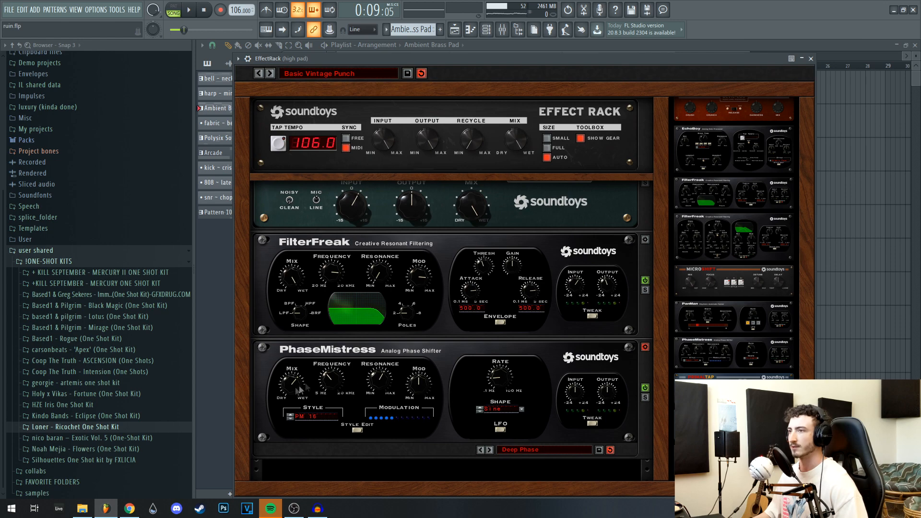
{"action": "left_click", "coordinate": [810, 58]}
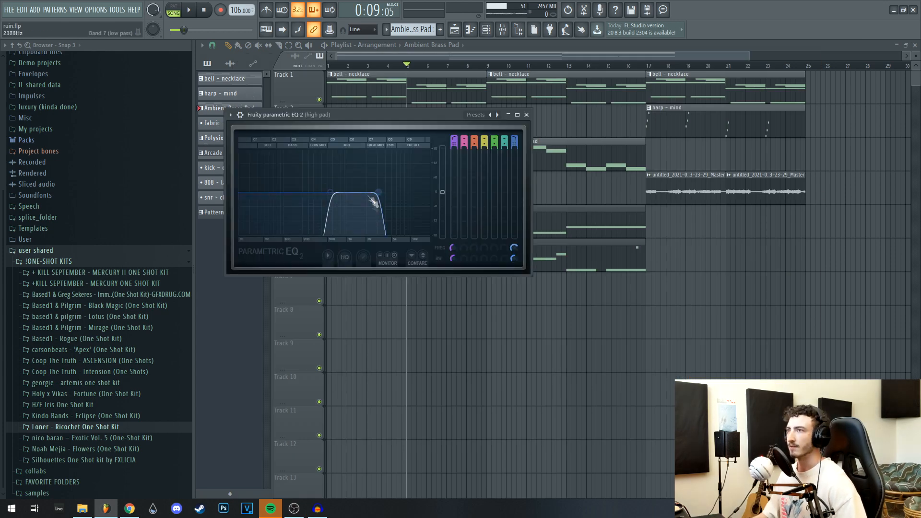
{"action": "left_click", "coordinate": [526, 116]}
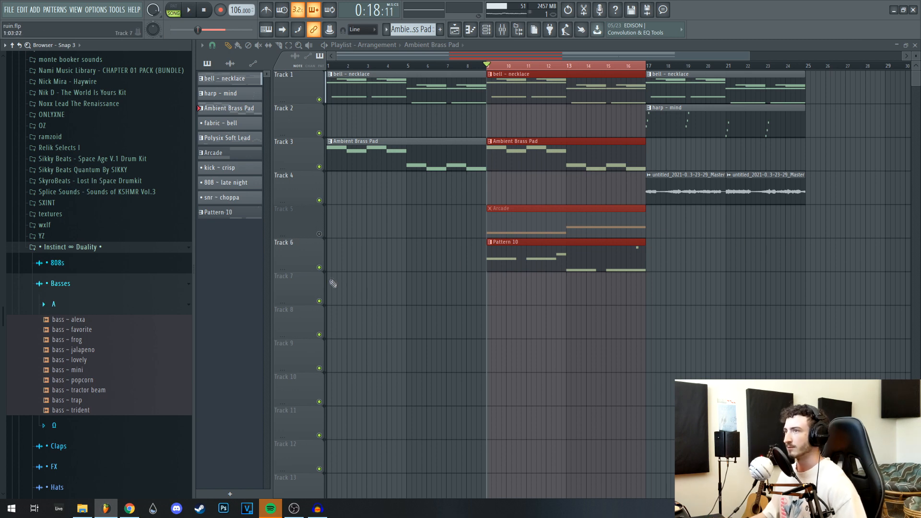
Audition the bass – frog sample in the browser, open the Pattern 10 notes in the piano roll and play them
{"action": "left_click", "coordinate": [77, 341]}
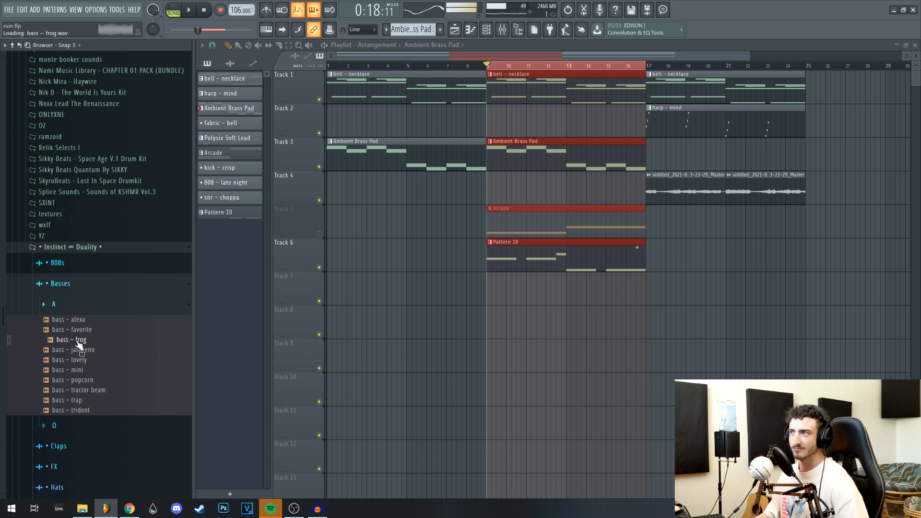
{"action": "double_click", "coordinate": [506, 250]}
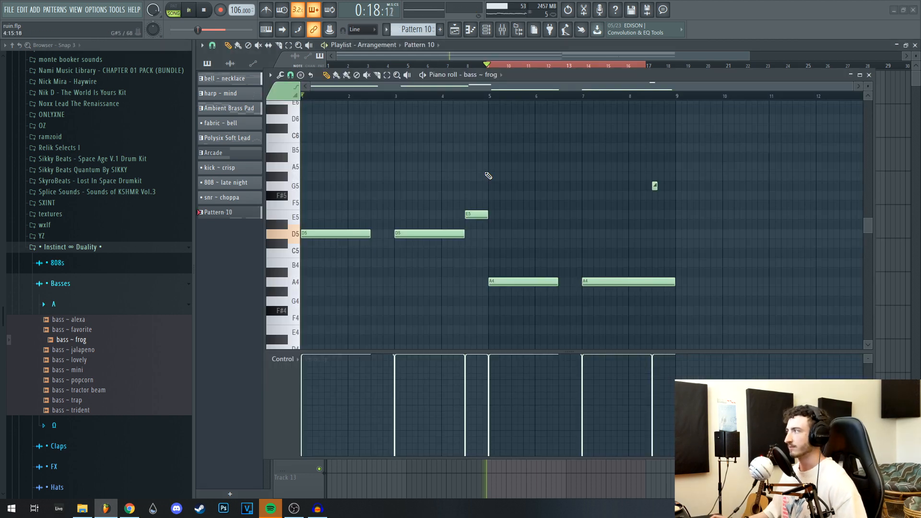
{"action": "key", "text": "space"}
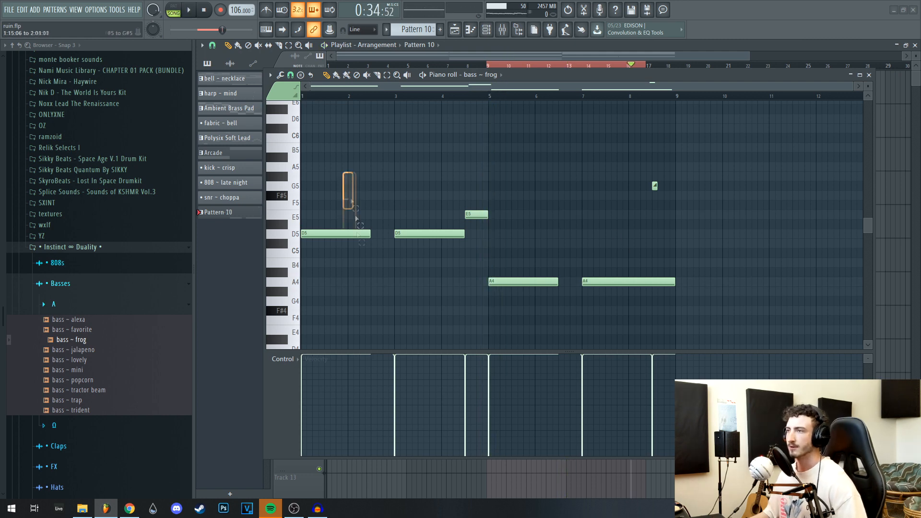
Point out the bass notes in bars 1 to 5 by selecting them, finishing with the short G5 slide note
{"action": "left_click", "coordinate": [355, 233]}
{"action": "left_click", "coordinate": [549, 282]}
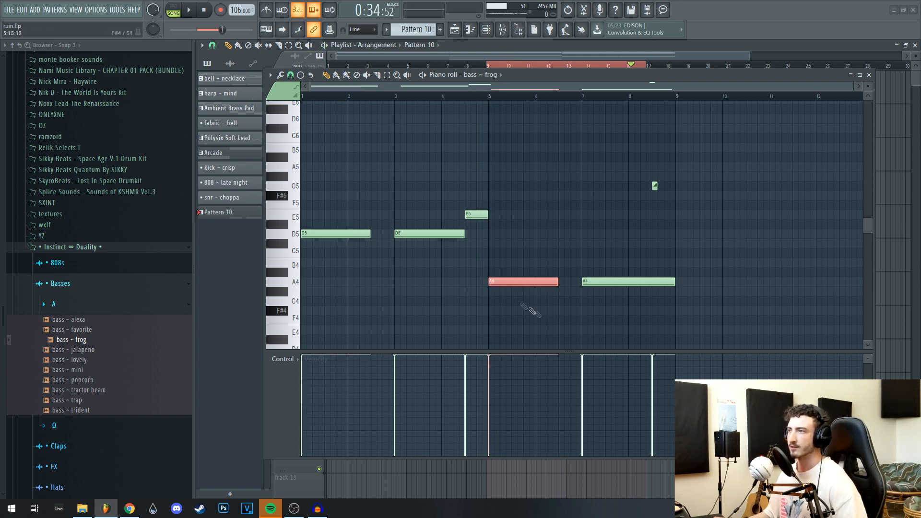
{"action": "left_click", "coordinate": [489, 208], "text": "ctrl"}
{"action": "left_click_drag", "start_coordinate": [529, 191], "coordinate": [307, 251]}
{"action": "left_click", "coordinate": [494, 208], "text": "ctrl"}
{"action": "left_click", "coordinate": [654, 185], "text": "ctrl"}
Clear the note selection, play the bass around the G5 slide note at bar 8 and close the piano roll
{"action": "scroll", "coordinate": [597, 153], "scroll_direction": "up", "scroll_amount": 2}
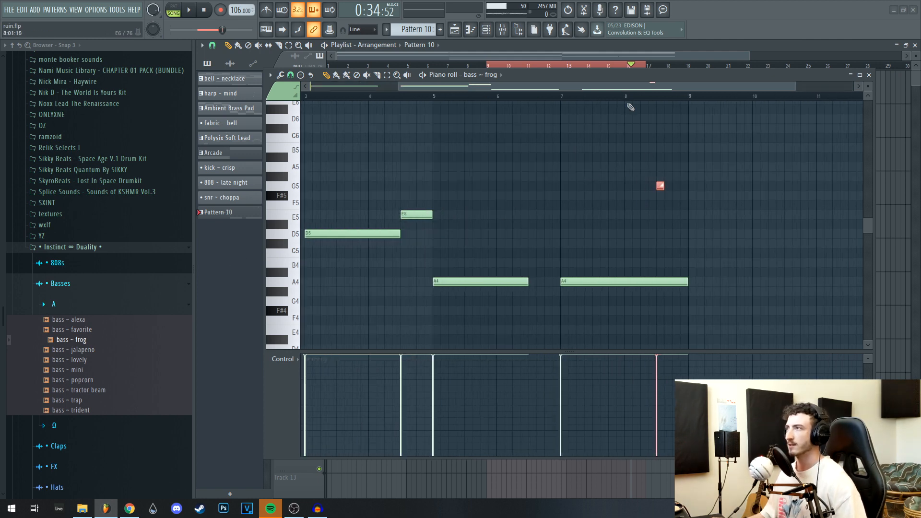
{"action": "left_click", "coordinate": [610, 102], "text": "ctrl"}
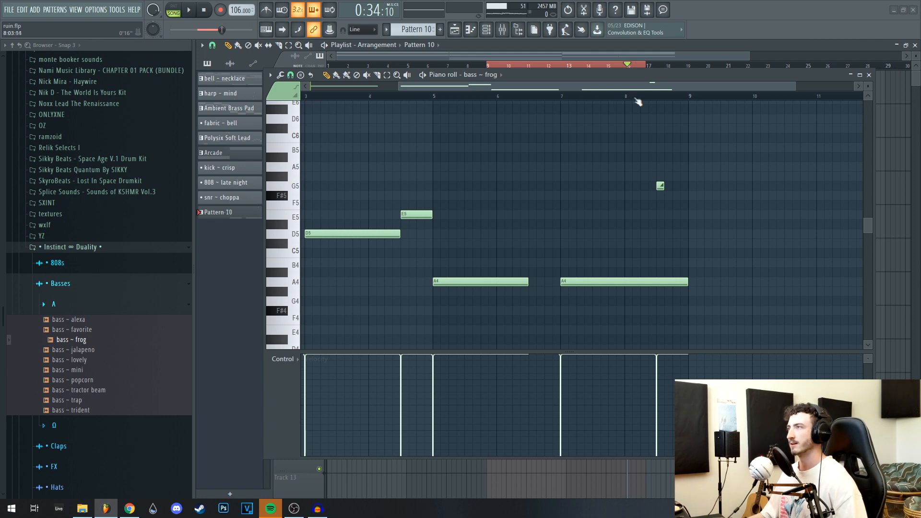
{"action": "key", "text": "space"}
{"action": "key", "text": "space"}
{"action": "key", "text": "F7"}
Select bars 17 to 24 in the playlist timeline as the playback range
{"action": "left_click_drag", "start_coordinate": [736, 233], "coordinate": [640, 260]}
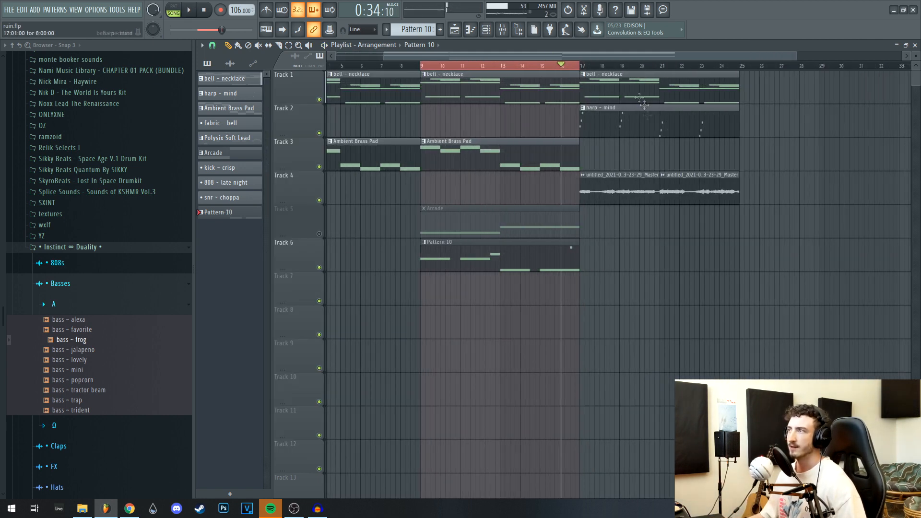
{"action": "left_click", "coordinate": [577, 65]}
{"action": "left_click_drag", "start_coordinate": [581, 68], "coordinate": [739, 68]}
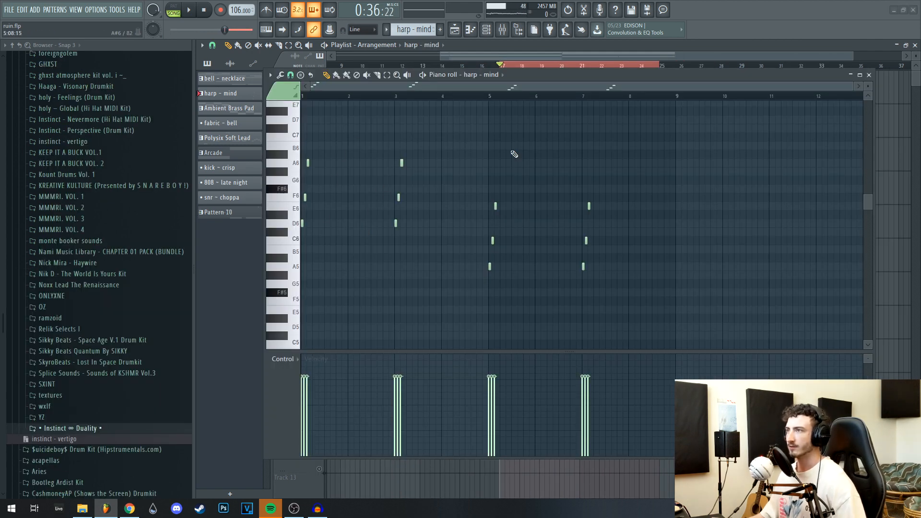
Play the harp – mind notes in the piano roll, examine them up close and close the piano roll
{"action": "key", "text": "space"}
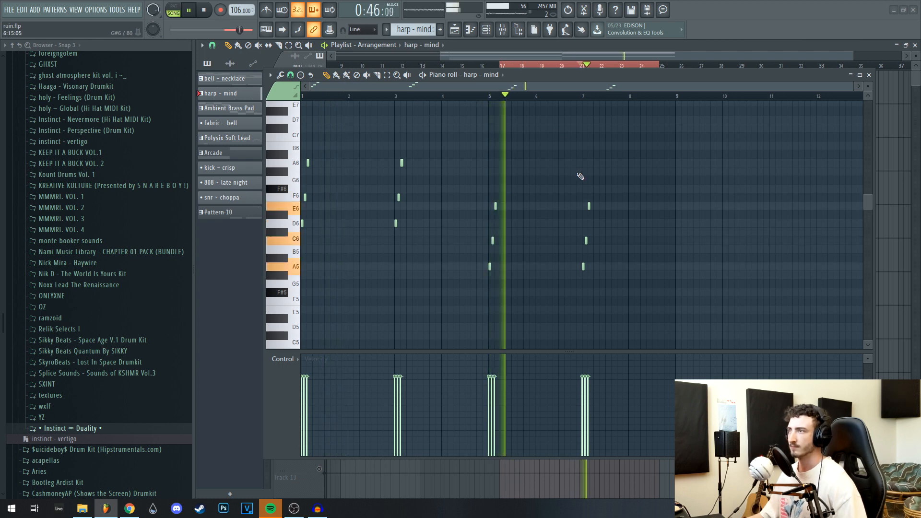
{"action": "key", "text": "space"}
{"action": "scroll", "coordinate": [430, 249], "scroll_direction": "up", "scroll_amount": 3}
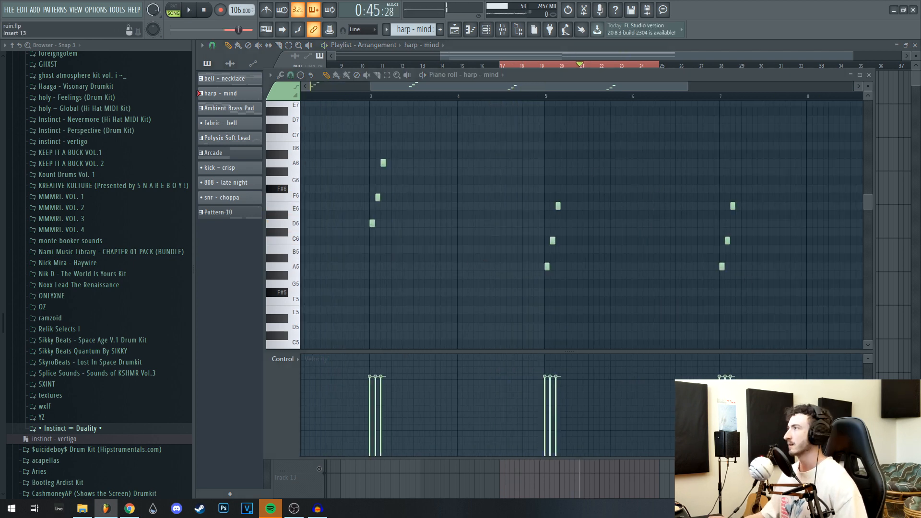
{"action": "left_click", "coordinate": [868, 75]}
Review the pluck's HalfTime, Comeback Kid and J37 Stereo plugin settings, closing each window
{"action": "left_click_drag", "start_coordinate": [389, 159], "coordinate": [449, 160]}
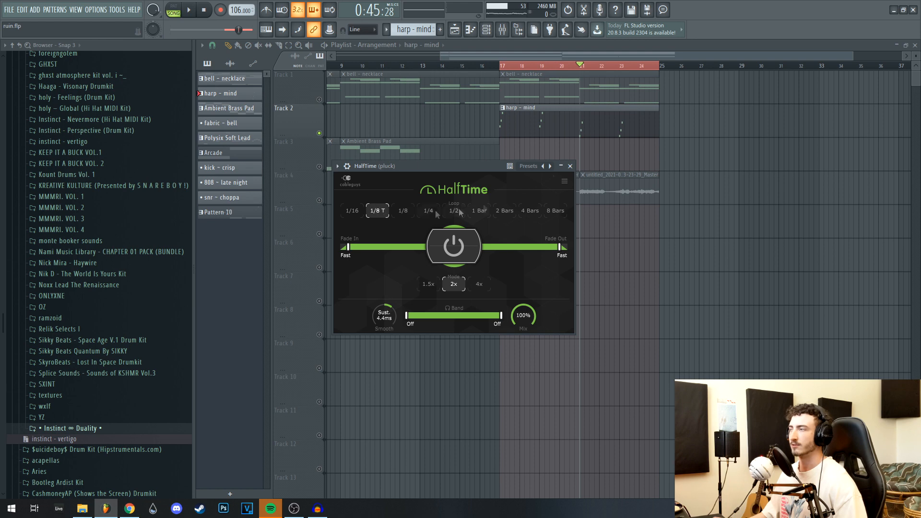
{"action": "left_click", "coordinate": [572, 166]}
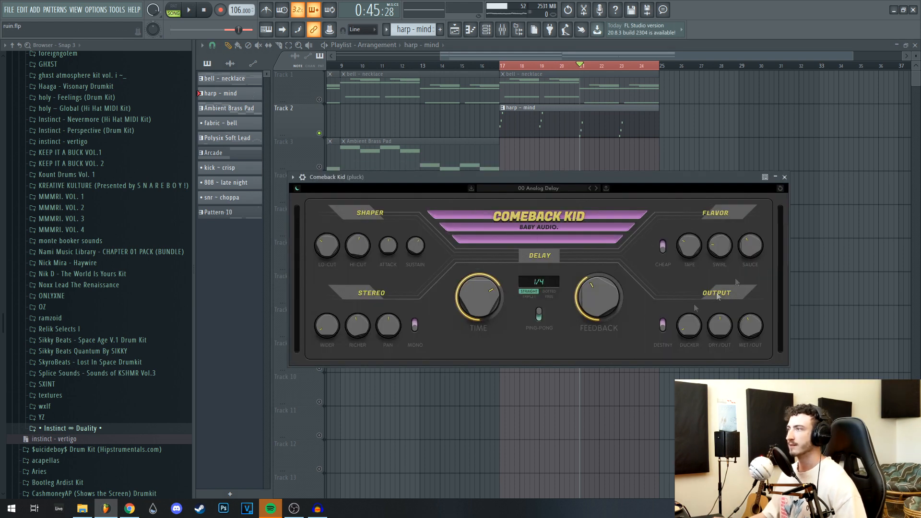
{"action": "left_click", "coordinate": [785, 177]}
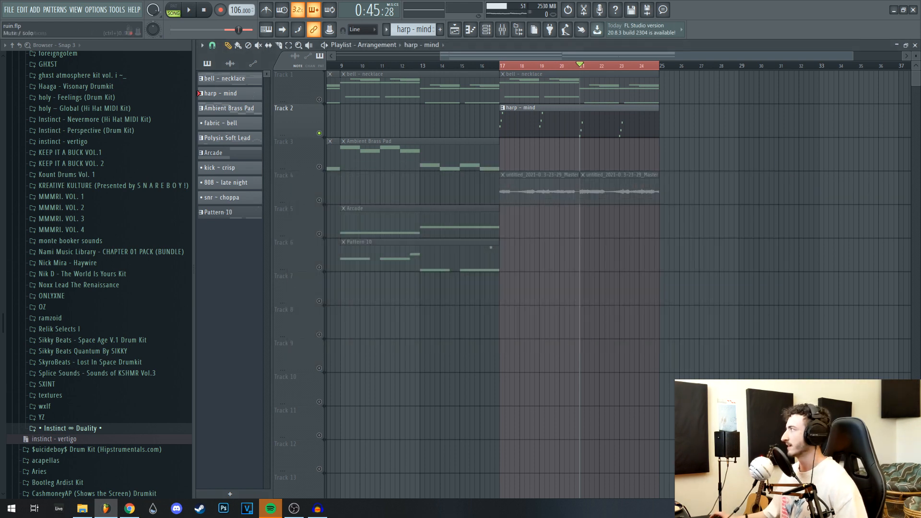
{"action": "left_click", "coordinate": [502, 88]}
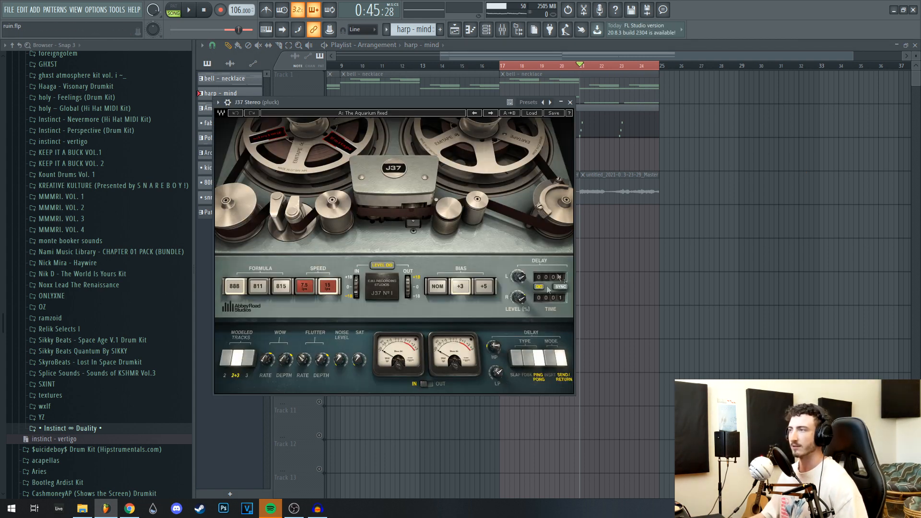
{"action": "left_click", "coordinate": [570, 103]}
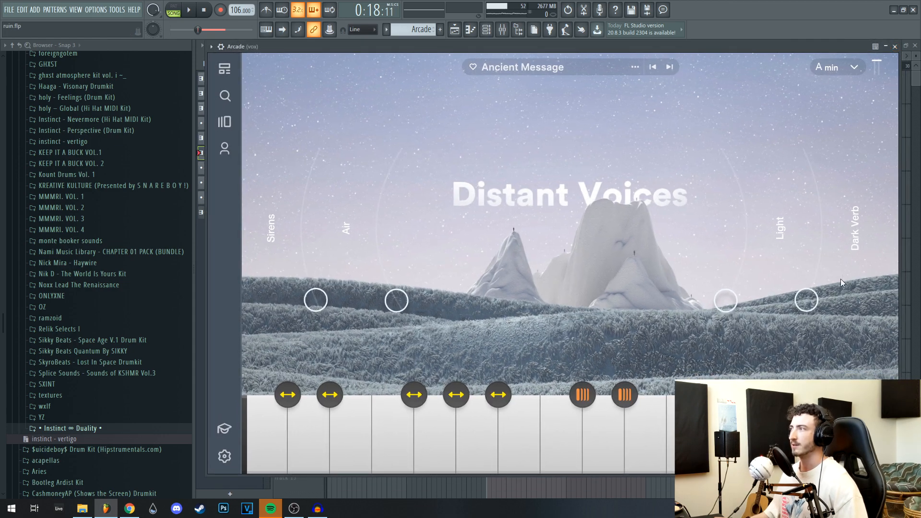
Review the Arcade Distant Voices instrument and the vox ValhallaVintageVerb settings, close both windows and clear the playlist selection
{"action": "left_click", "coordinate": [894, 46]}
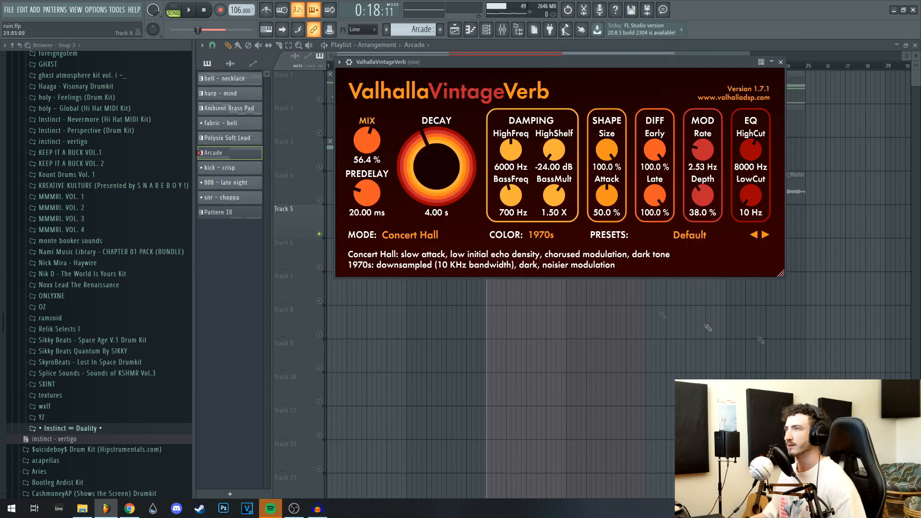
{"action": "left_click", "coordinate": [781, 62]}
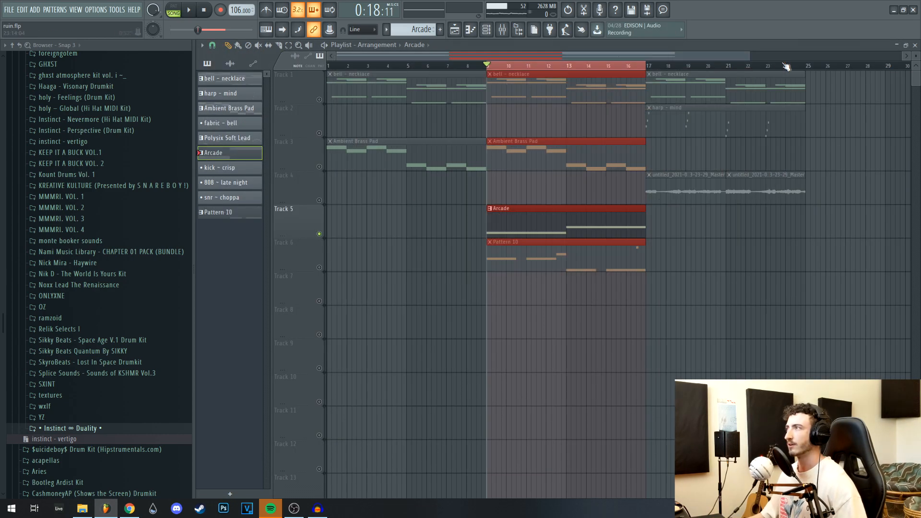
{"action": "left_click", "coordinate": [588, 177]}
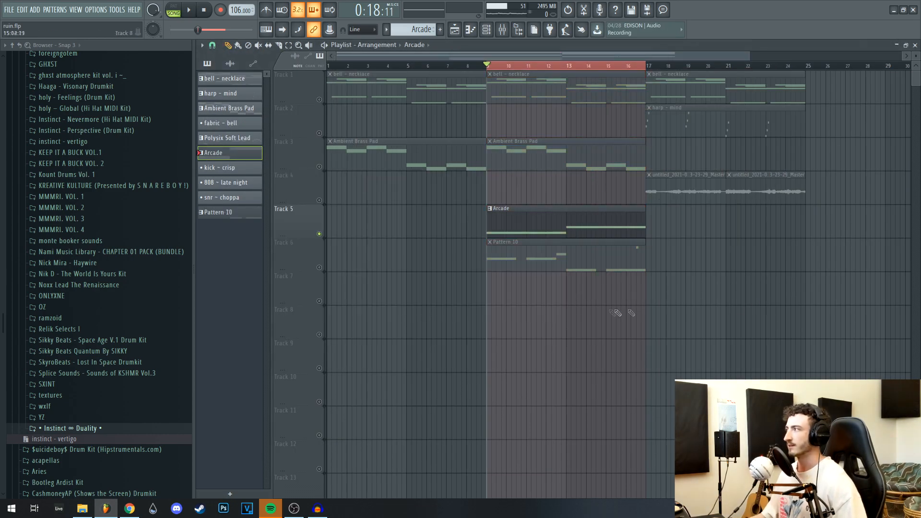
Play the soloed Arcade clip from bar 9, examine its D5 and F5 notes in the piano roll and close it
{"action": "key", "text": "space"}
{"action": "double_click", "coordinate": [609, 228]}
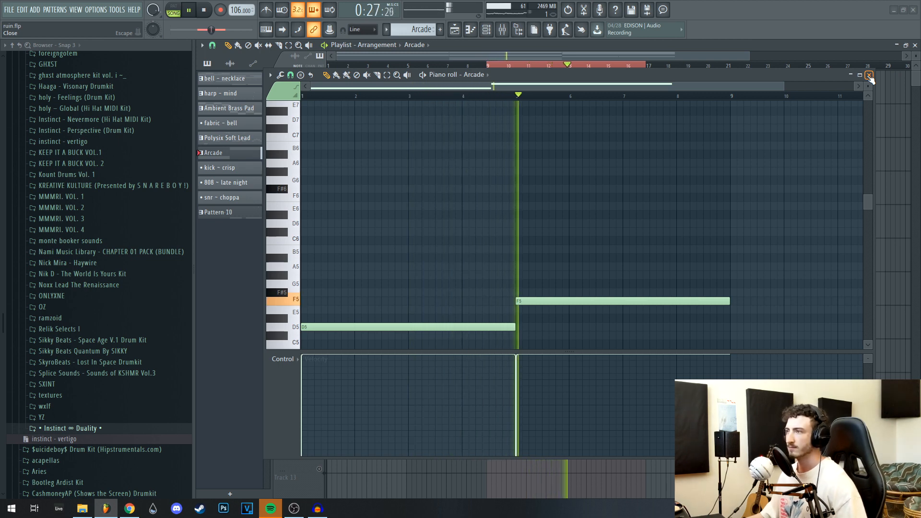
{"action": "scroll", "coordinate": [719, 204], "scroll_direction": "down", "scroll_amount": 3}
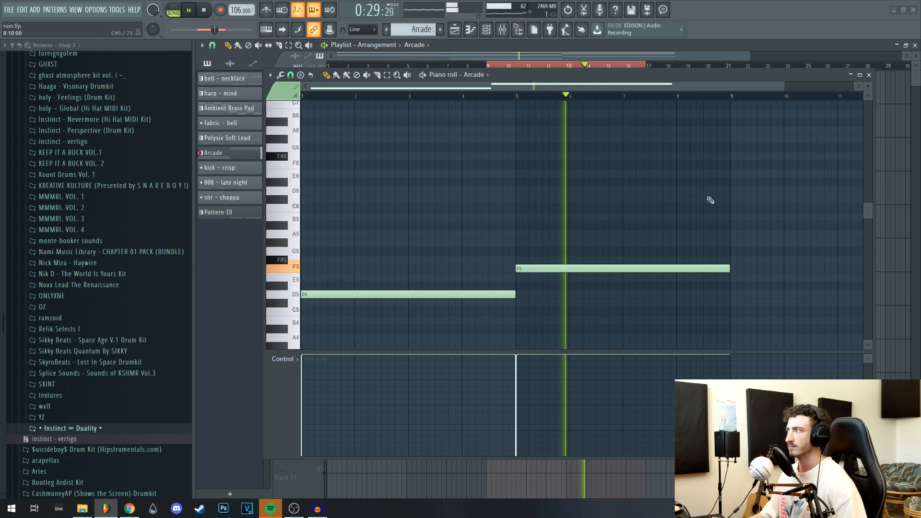
{"action": "left_click", "coordinate": [869, 75]}
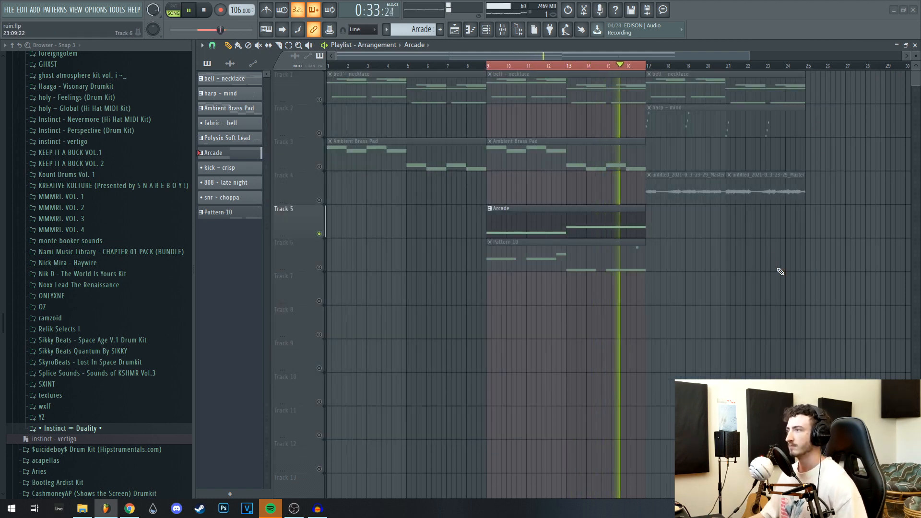
Listen to the two soloed audio clips on Track 4 in bars 17 to 24 and stop playback
{"action": "key", "text": "space"}
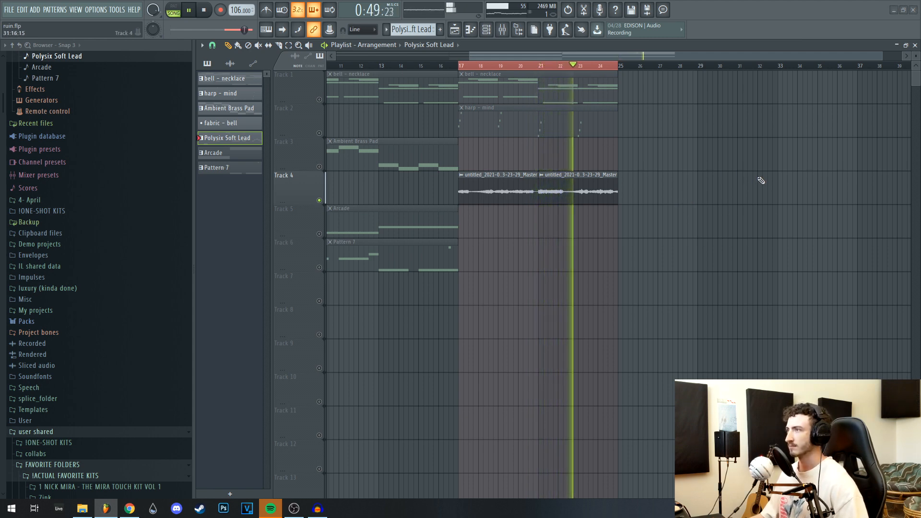
{"action": "scroll", "coordinate": [746, 190], "scroll_direction": "left", "scroll_amount": 2}
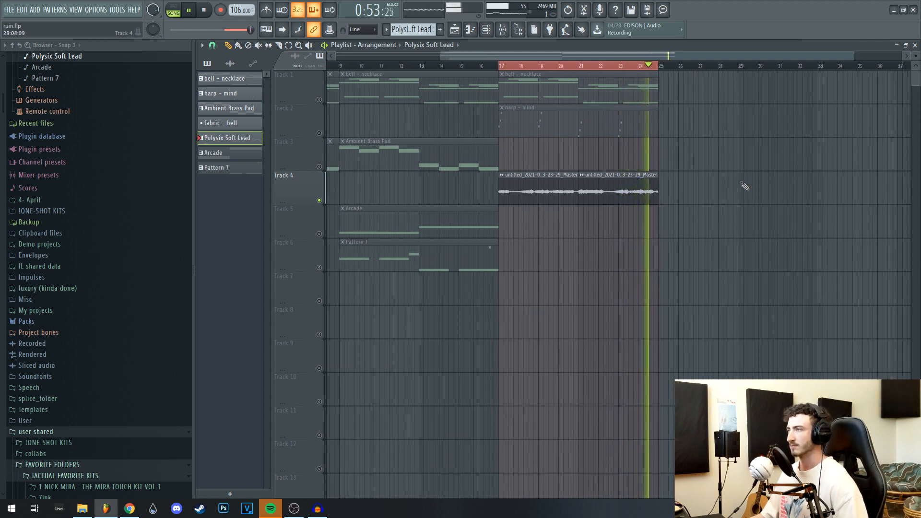
{"action": "left_click", "coordinate": [205, 10]}
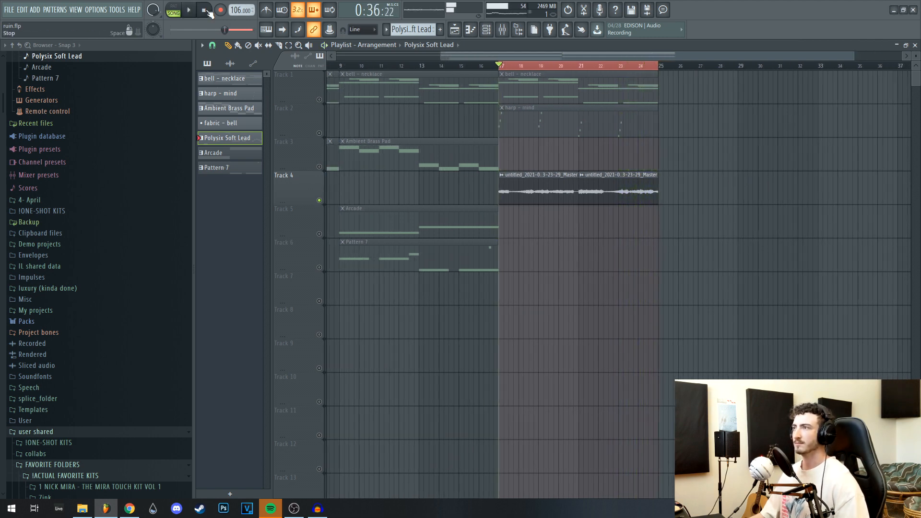
Inspect the Polysix Soft Lead sampler channel, look through the kit folders in the browser and close the channel window
{"action": "left_click_drag", "start_coordinate": [365, 153], "coordinate": [498, 140]}
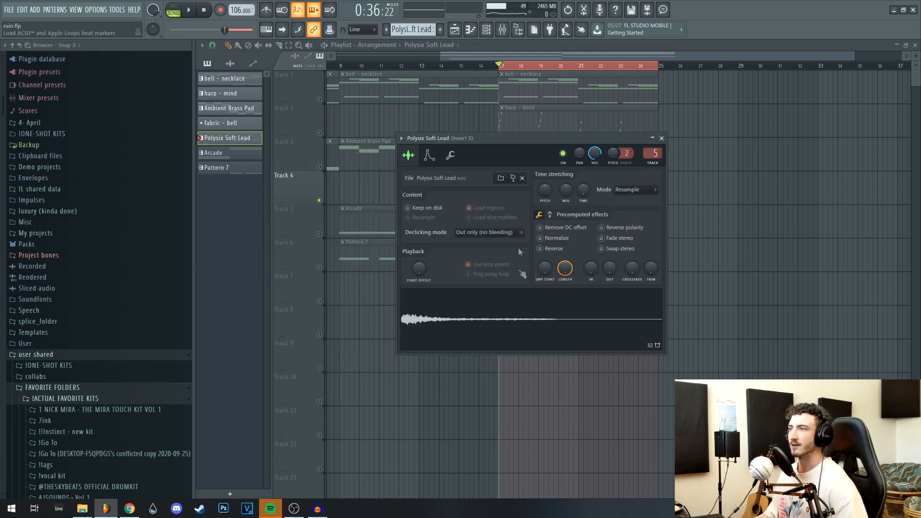
{"action": "scroll", "coordinate": [96, 336], "scroll_direction": "down", "scroll_amount": 5}
{"action": "scroll", "coordinate": [96, 312], "scroll_direction": "up", "scroll_amount": 10}
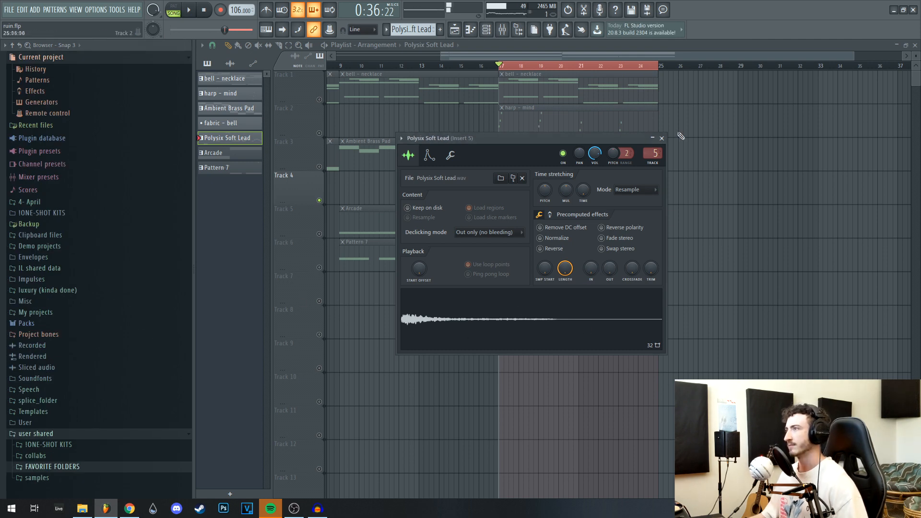
{"action": "left_click", "coordinate": [662, 138]}
Open the Polysix Soft Lead notes in the piano roll and examine the melody across bars 1 to 8
{"action": "double_click", "coordinate": [238, 143]}
{"action": "scroll", "coordinate": [787, 216], "scroll_direction": "down", "scroll_amount": 3}
{"action": "scroll", "coordinate": [787, 216], "scroll_direction": "up", "scroll_amount": 1}
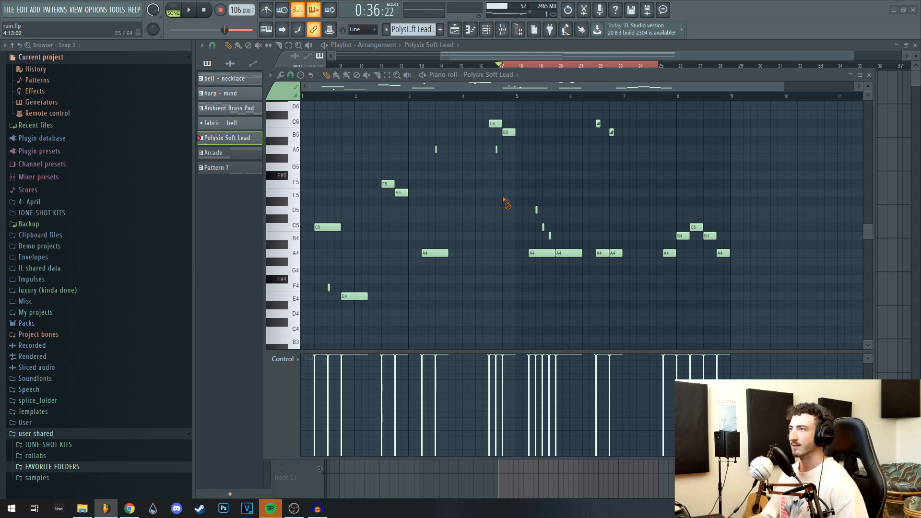
{"action": "scroll", "coordinate": [506, 211], "scroll_direction": "down", "scroll_amount": 1}
{"action": "scroll", "coordinate": [504, 219], "scroll_direction": "up", "scroll_amount": 1}
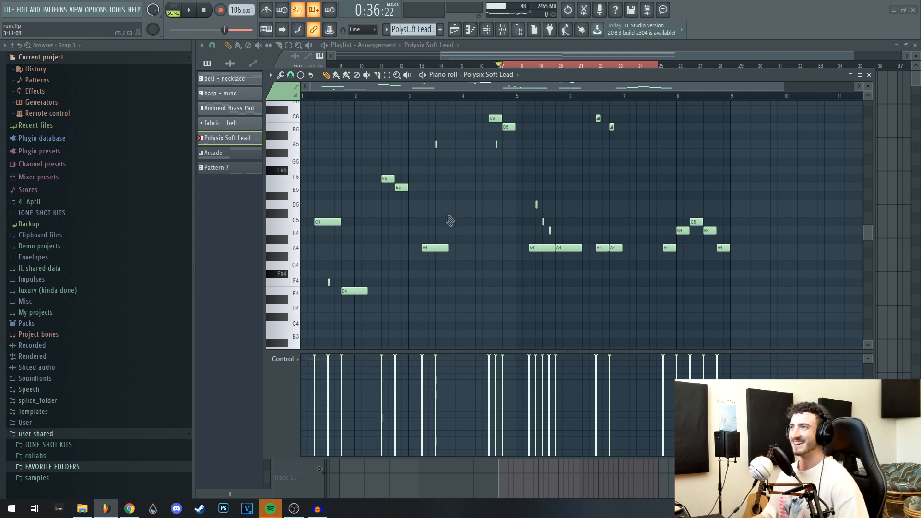
{"action": "scroll", "coordinate": [475, 211], "scroll_direction": "up", "scroll_amount": 1}
{"action": "scroll", "coordinate": [480, 208], "scroll_direction": "up", "scroll_amount": 1, "text": "ctrl"}
{"action": "scroll", "coordinate": [551, 244], "scroll_direction": "up", "scroll_amount": 2}
{"action": "scroll", "coordinate": [329, 323], "scroll_direction": "up", "scroll_amount": 3, "text": "ctrl"}
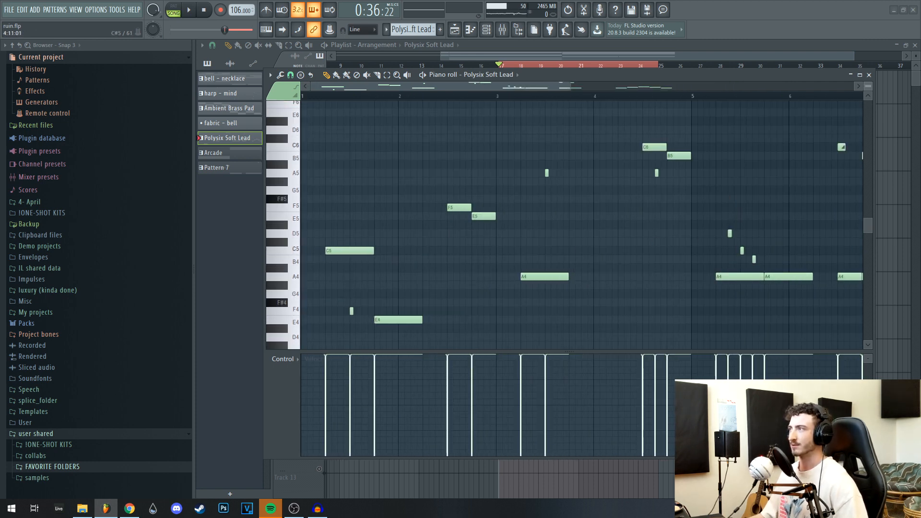
{"action": "scroll", "coordinate": [493, 245], "scroll_direction": "down", "scroll_amount": 3, "text": "ctrl"}
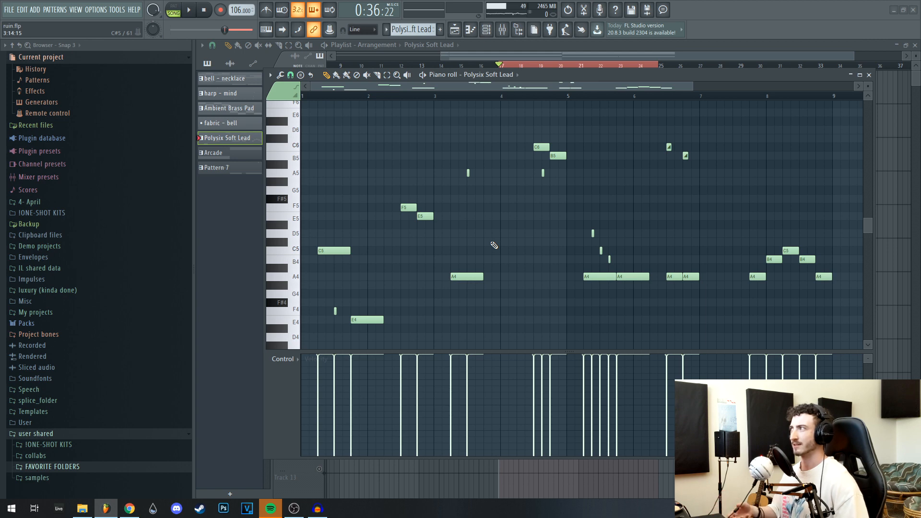
{"action": "scroll", "coordinate": [493, 245], "scroll_direction": "down", "scroll_amount": 2}
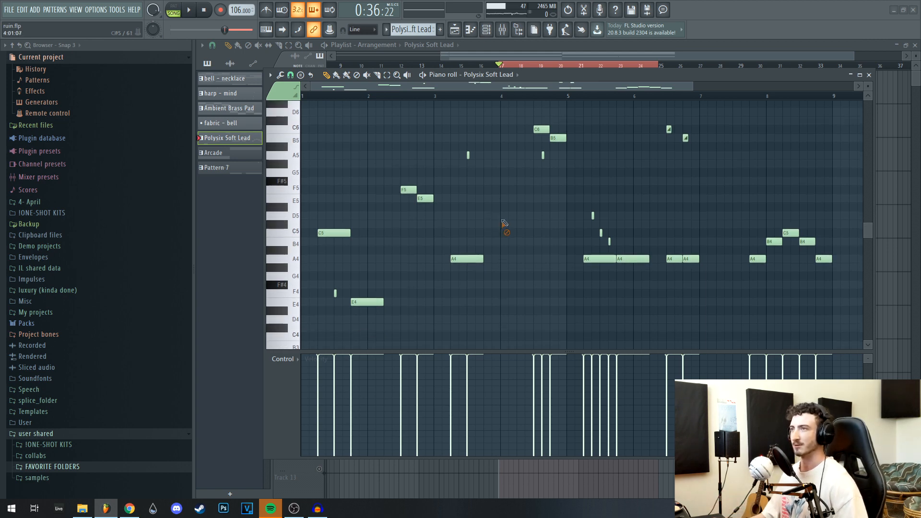
Switch to pattern playback, play the Polysix Soft Lead melody through bar 8, stop it and close the piano roll
{"action": "left_click", "coordinate": [173, 10]}
{"action": "left_click", "coordinate": [190, 12]}
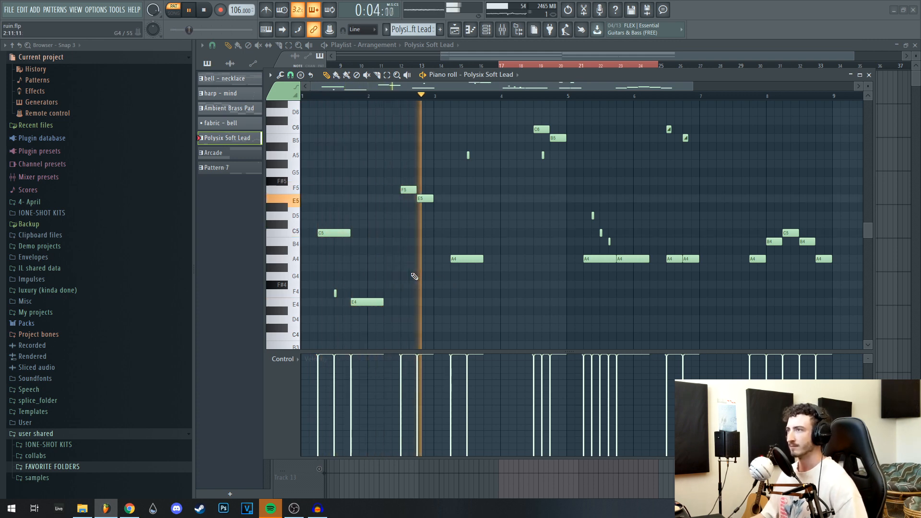
{"action": "mouse_move", "coordinate": [554, 273]}
{"action": "left_mouse_down"}
{"action": "mouse_move", "coordinate": [469, 288]}
{"action": "mouse_move", "coordinate": [511, 314]}
{"action": "mouse_move", "coordinate": [521, 288]}
{"action": "mouse_move", "coordinate": [547, 282]}
{"action": "left_mouse_up"}
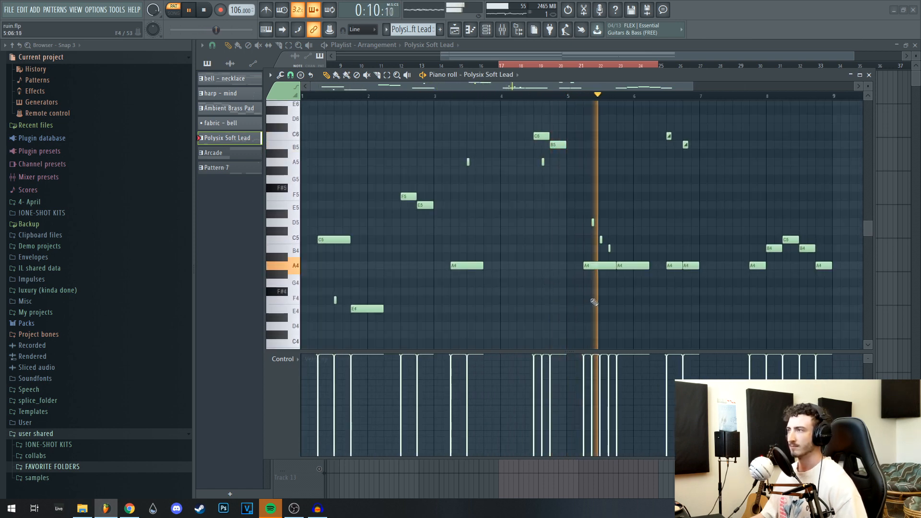
{"action": "left_click_drag", "start_coordinate": [654, 312], "coordinate": [508, 319]}
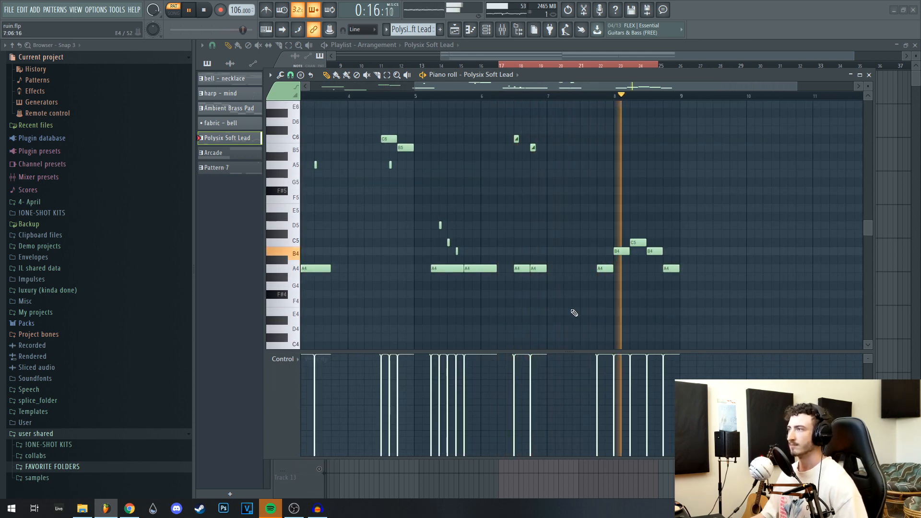
{"action": "key", "text": "space"}
{"action": "left_click_drag", "start_coordinate": [546, 222], "coordinate": [701, 195]}
{"action": "key", "text": "Escape"}
Point out the Polysix Soft Lead pattern's quick audio render option and review the reversed audio clip's channel settings
{"action": "right_click", "coordinate": [234, 141]}
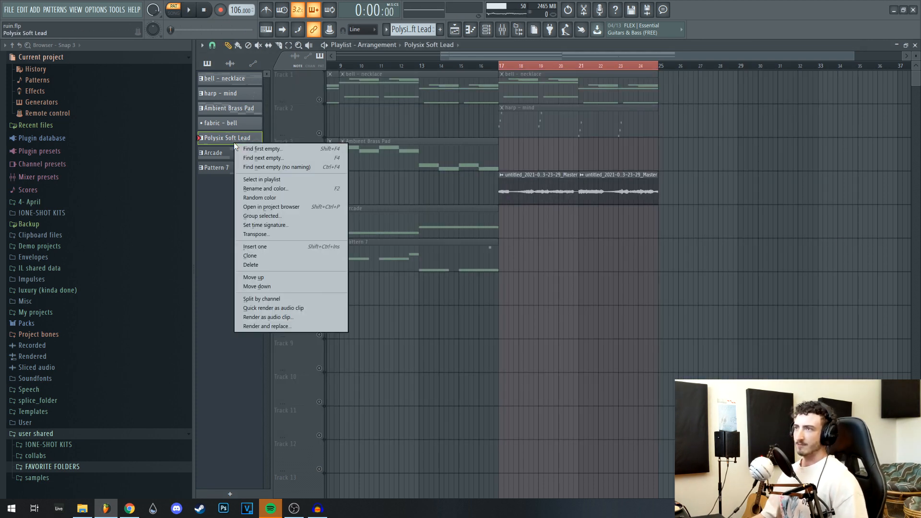
{"action": "left_click", "coordinate": [309, 309]}
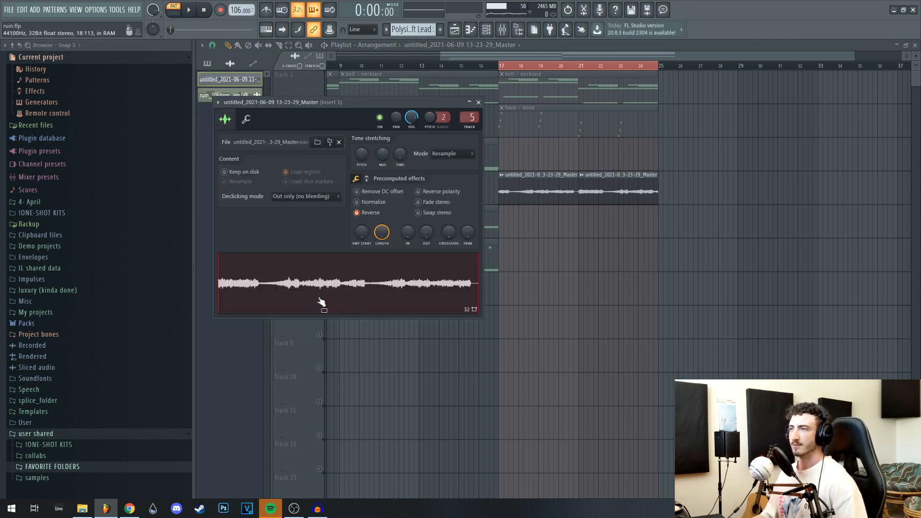
{"action": "left_click", "coordinate": [478, 101]}
{"action": "left_click_drag", "start_coordinate": [606, 197], "coordinate": [534, 232]}
{"action": "left_click_drag", "start_coordinate": [535, 181], "coordinate": [609, 189]}
{"action": "left_click_drag", "start_coordinate": [541, 221], "coordinate": [531, 183]}
{"action": "left_click_drag", "start_coordinate": [631, 197], "coordinate": [549, 230]}
{"action": "left_click_drag", "start_coordinate": [536, 189], "coordinate": [619, 190]}
{"action": "left_click_drag", "start_coordinate": [547, 221], "coordinate": [552, 181]}
Show the Track 4 audio clips' mixer insert and inspect its first effects, starting with ValhallaVintageVerb
{"action": "key", "text": "l"}
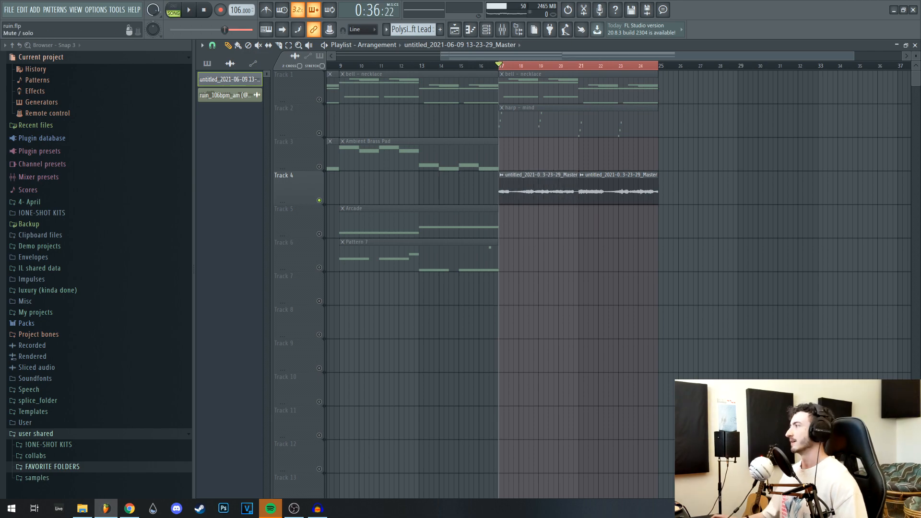
{"action": "key", "text": "F9"}
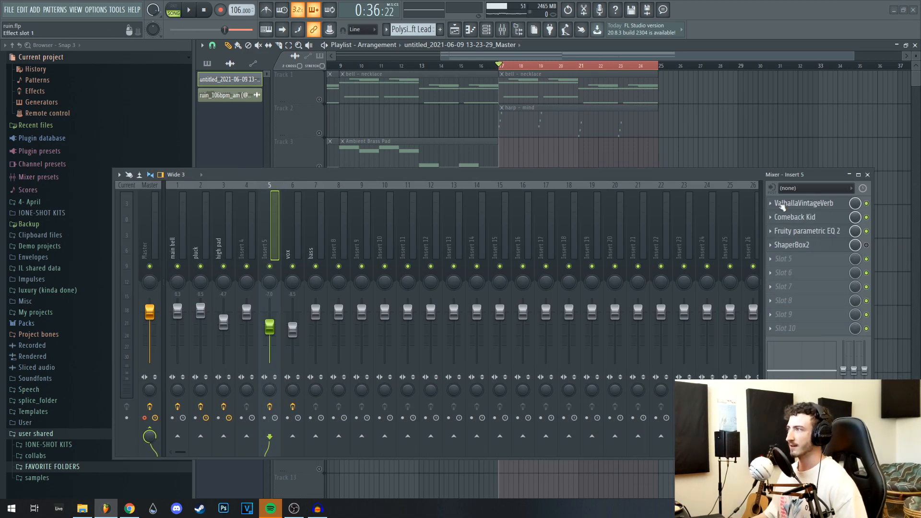
{"action": "left_click", "coordinate": [781, 204]}
{"action": "left_click_drag", "start_coordinate": [675, 178], "coordinate": [650, 235]}
{"action": "left_click", "coordinate": [697, 140]}
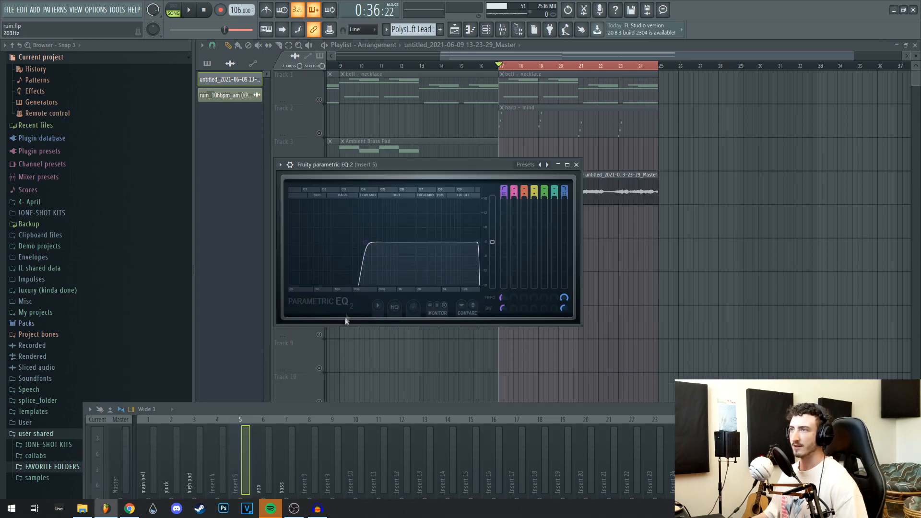
Examine the Fruity Parametric EQ 2 and ShaperBox2 settings on Insert 5, closing each plugin and the mixer
{"action": "left_click", "coordinate": [577, 164]}
{"action": "left_click_drag", "start_coordinate": [532, 171], "coordinate": [547, 80]}
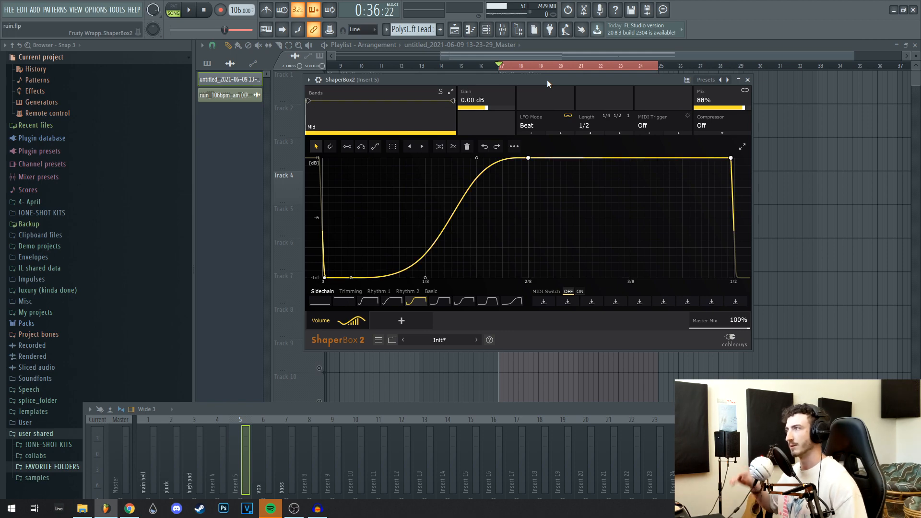
{"action": "left_click", "coordinate": [747, 80]}
{"action": "left_click_drag", "start_coordinate": [581, 409], "coordinate": [620, 160]}
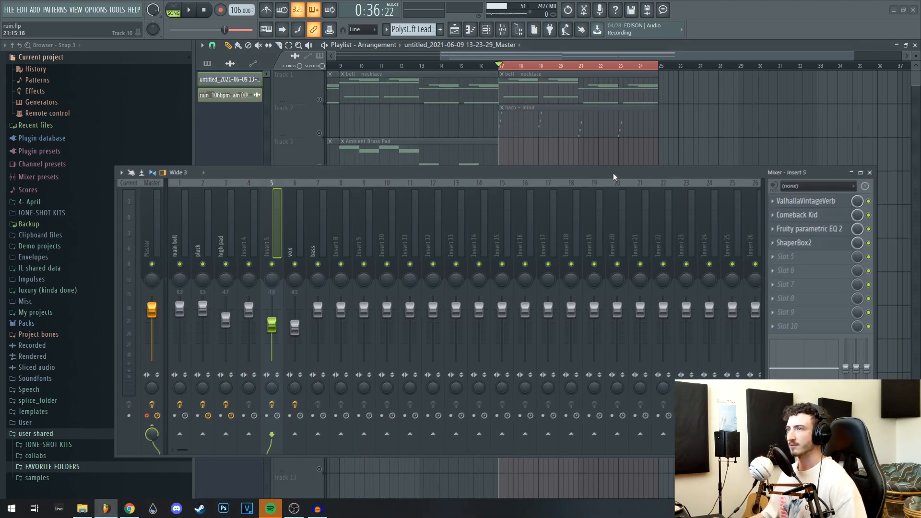
{"action": "key", "text": "F9"}
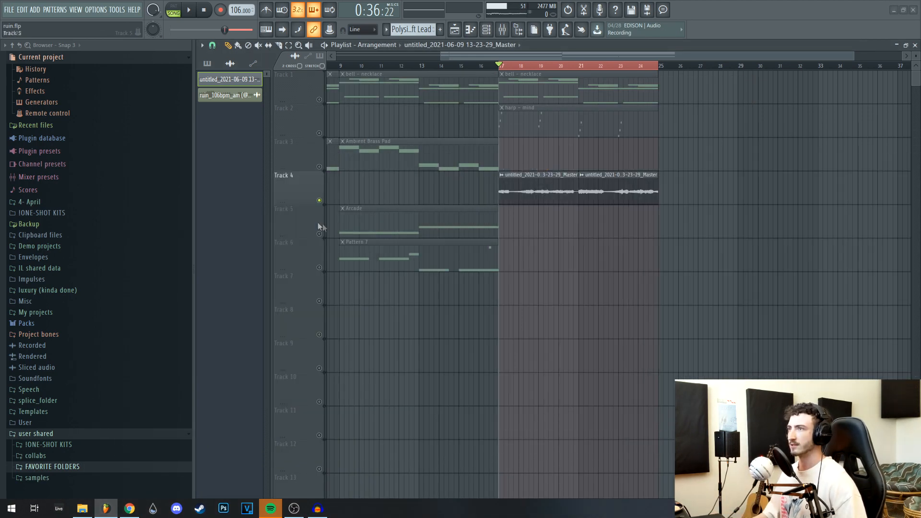
Unsolo Track 4, play the arrangement from bar 17 with all tracks, clear the time selection and stop playback
{"action": "left_click", "coordinate": [319, 200], "text": "ctrl"}
{"action": "key", "text": "space"}
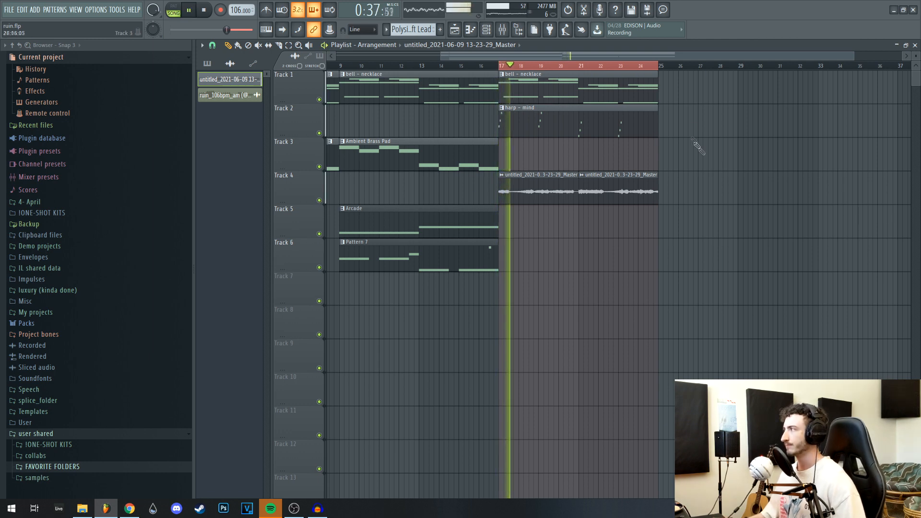
{"action": "right_click", "coordinate": [676, 68]}
{"action": "scroll", "coordinate": [540, 181], "scroll_direction": "down", "scroll_amount": 3}
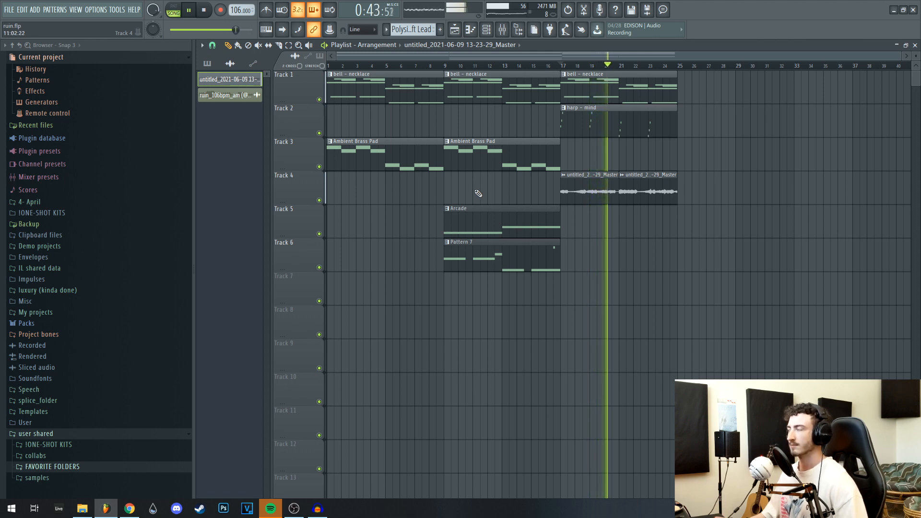
{"action": "key", "text": "space"}
Create the new empty Pattern 8, place it on Track 7 in bars 1 to 8 and select those bars
{"action": "key", "text": "F4"}
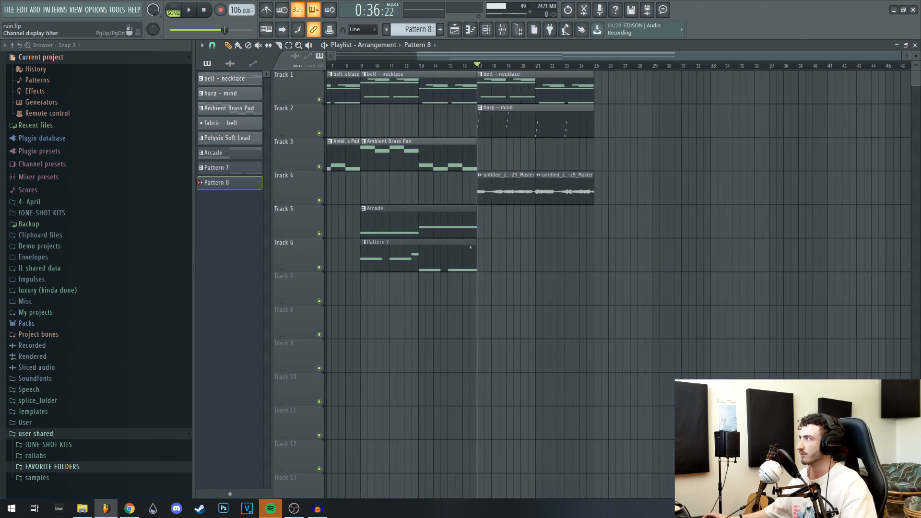
{"action": "left_click", "coordinate": [695, 287]}
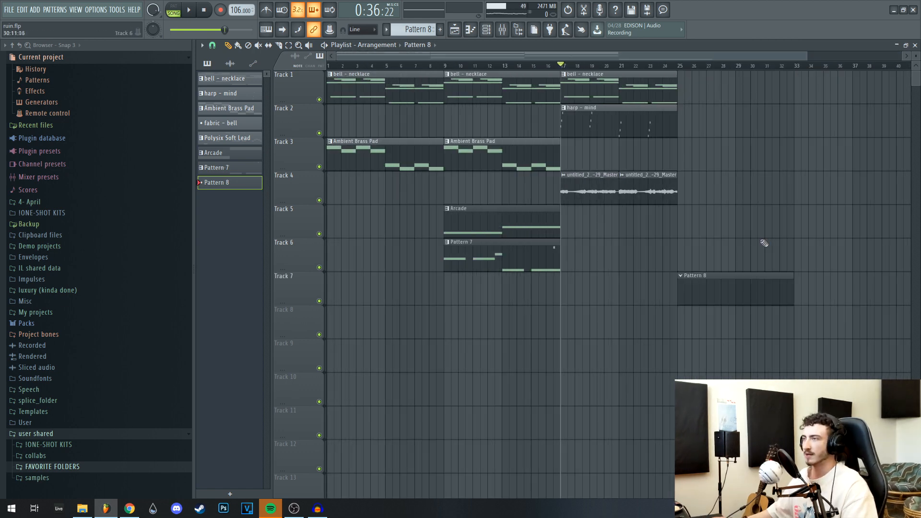
{"action": "left_click_drag", "start_coordinate": [733, 288], "coordinate": [382, 288]}
{"action": "left_click_drag", "start_coordinate": [440, 71], "coordinate": [328, 67]}
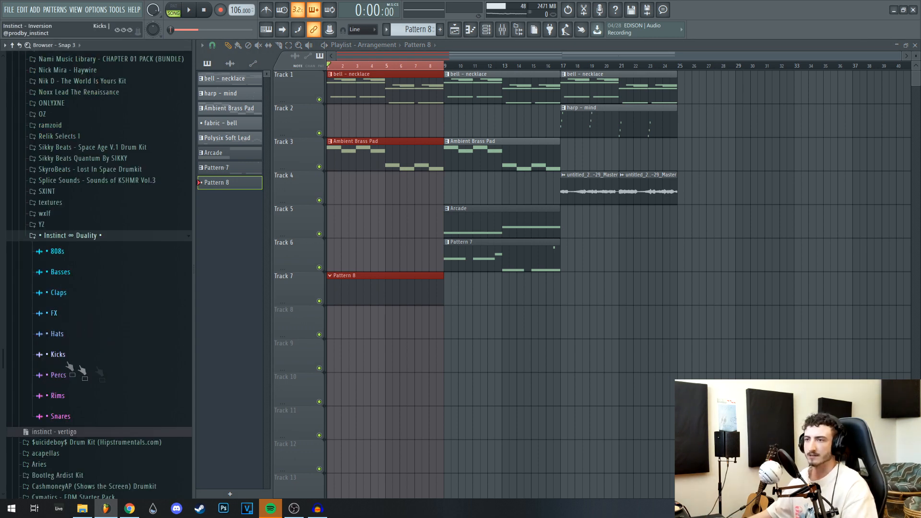
Look through the sample category folders of the Instinct ∞ Duality kit in the browser
{"action": "scroll", "coordinate": [117, 374], "scroll_direction": "down", "scroll_amount": 5}
{"action": "left_click", "coordinate": [67, 294]}
{"action": "left_click", "coordinate": [80, 298]}
{"action": "scroll", "coordinate": [96, 336], "scroll_direction": "up", "scroll_amount": 5}
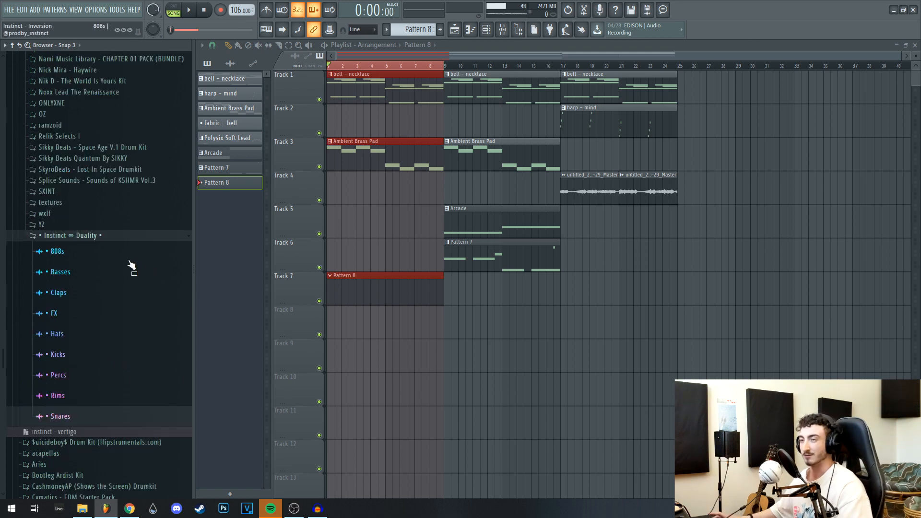
Open the kit's 808s folder and look through the samples in its A and Ω subfolders
{"action": "left_click", "coordinate": [64, 254]}
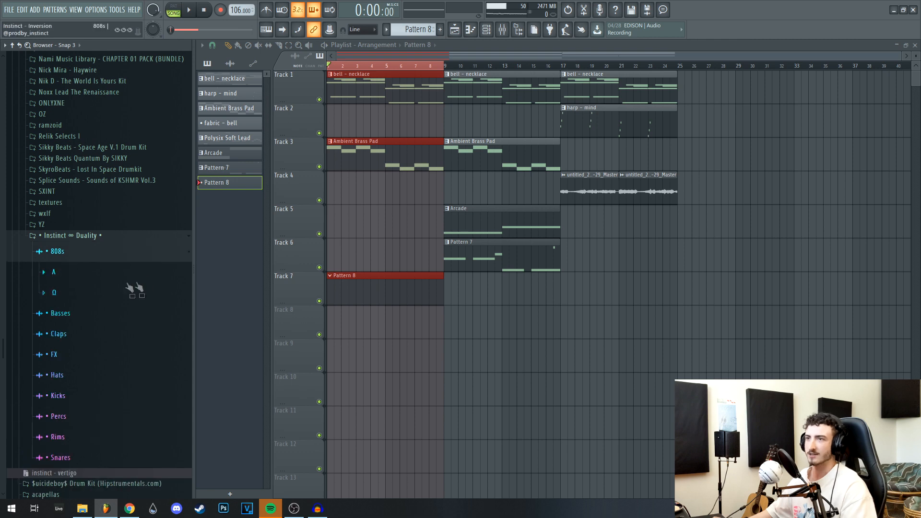
{"action": "left_click", "coordinate": [73, 276]}
{"action": "left_click", "coordinate": [77, 271]}
{"action": "left_click", "coordinate": [70, 294]}
{"action": "left_click", "coordinate": [70, 295]}
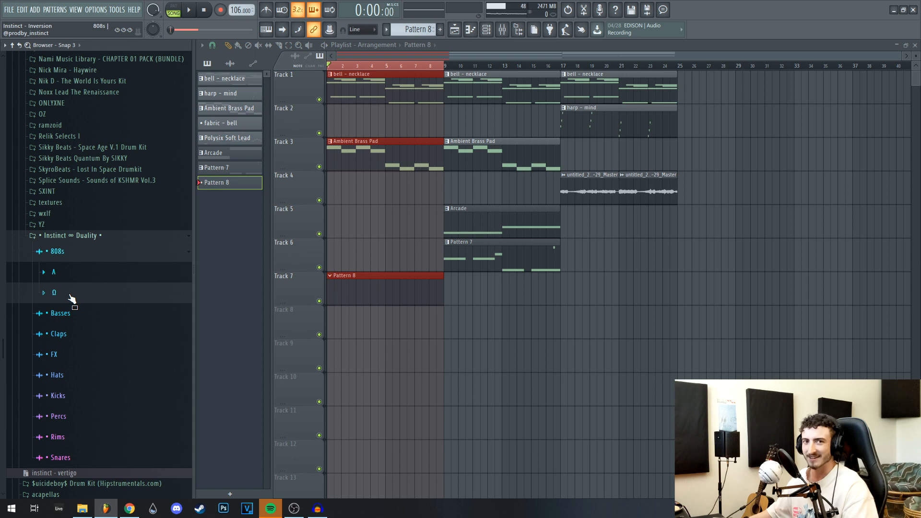
{"action": "left_click", "coordinate": [68, 274]}
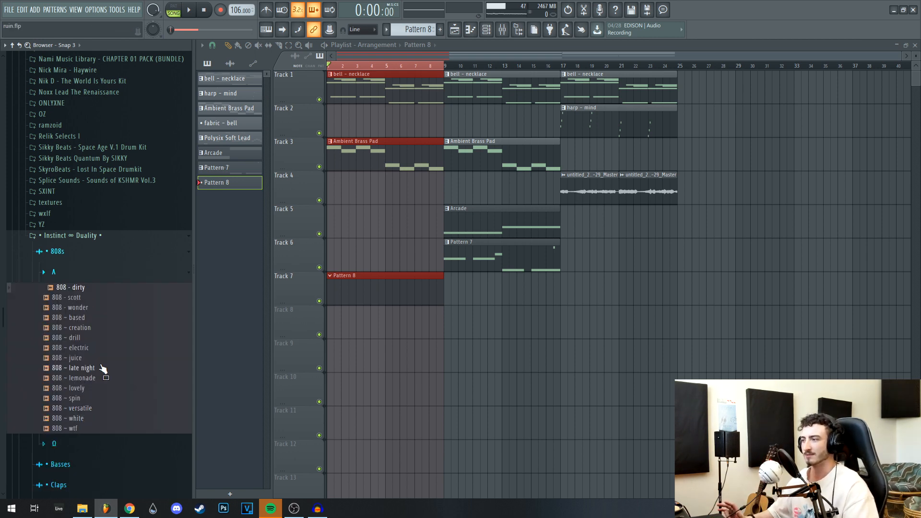
{"action": "left_click", "coordinate": [59, 273]}
{"action": "left_click", "coordinate": [58, 292]}
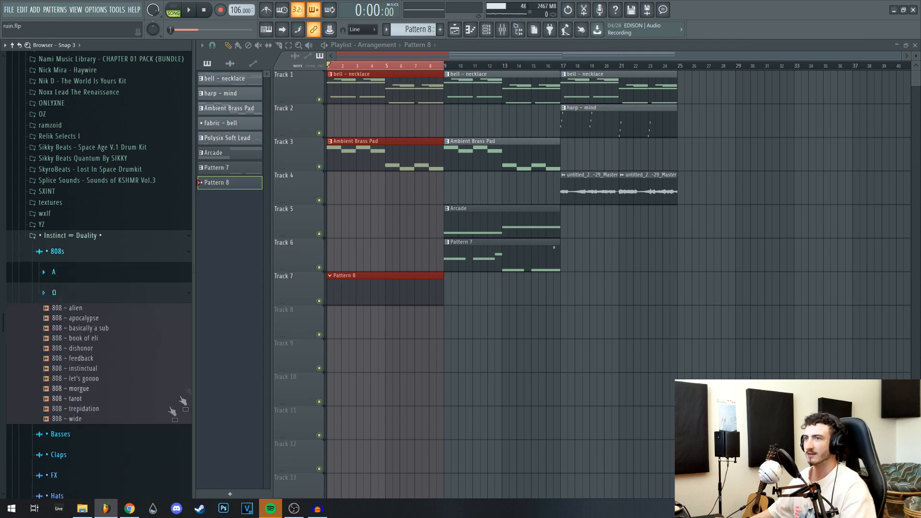
{"action": "left_click", "coordinate": [70, 272]}
{"action": "scroll", "coordinate": [120, 314], "scroll_direction": "down", "scroll_amount": 4}
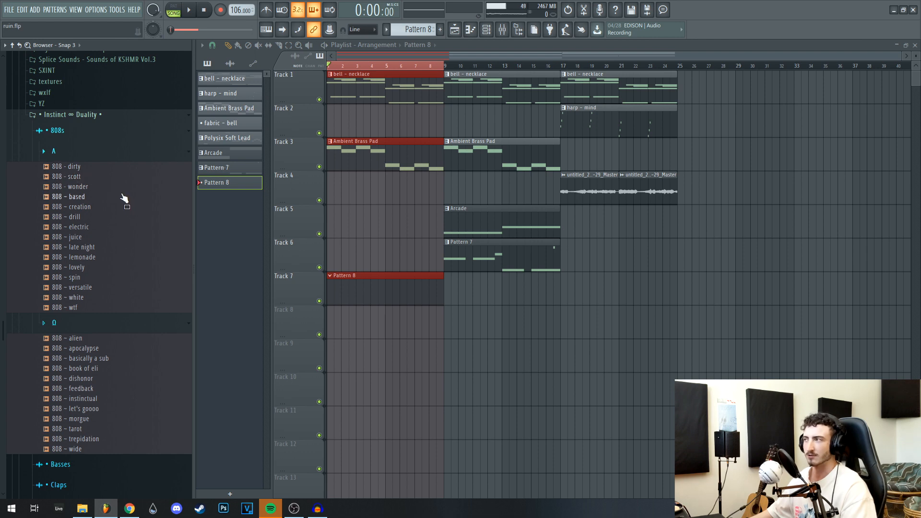
Audition 808 samples from both subfolders, including based, wonder, lovely, alien, apocalypse, book of eli and morgue
{"action": "left_click", "coordinate": [91, 200]}
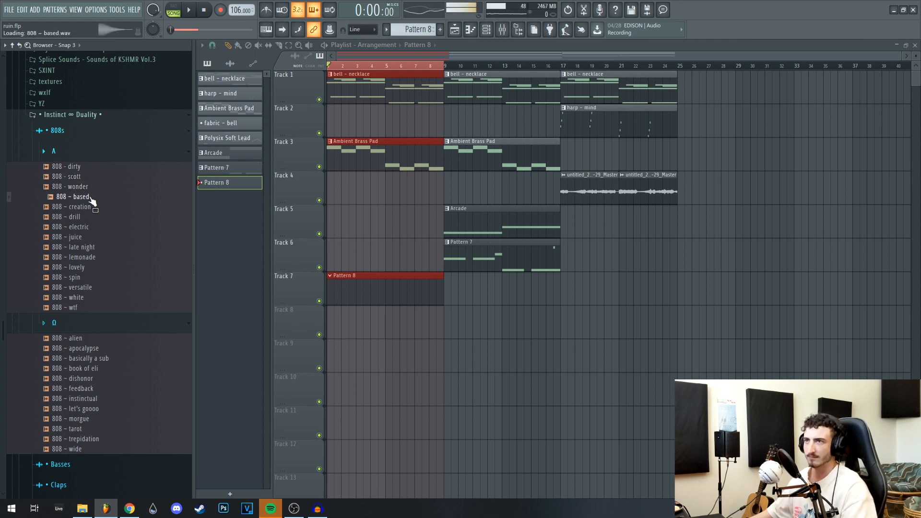
{"action": "left_click", "coordinate": [99, 187]}
{"action": "left_click", "coordinate": [97, 272]}
{"action": "scroll", "coordinate": [98, 276], "scroll_direction": "down", "scroll_amount": 3}
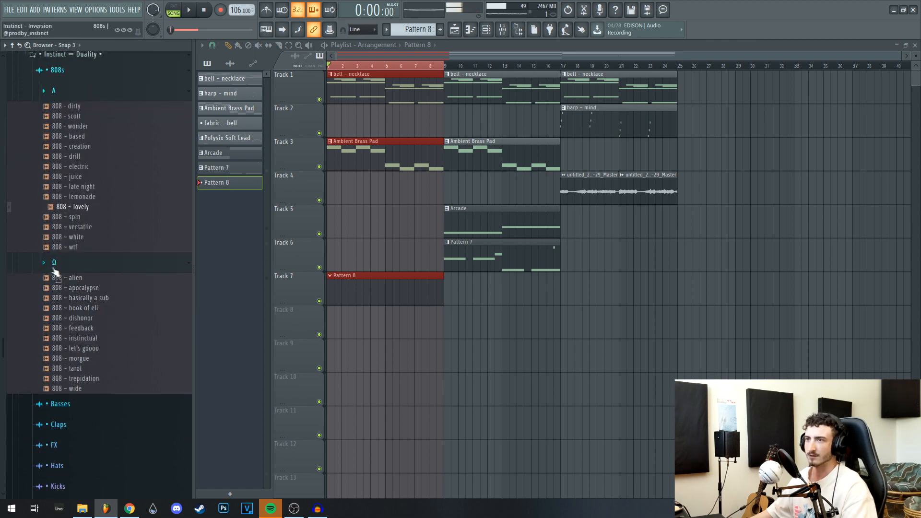
{"action": "left_click", "coordinate": [89, 282]}
{"action": "left_click", "coordinate": [105, 290]}
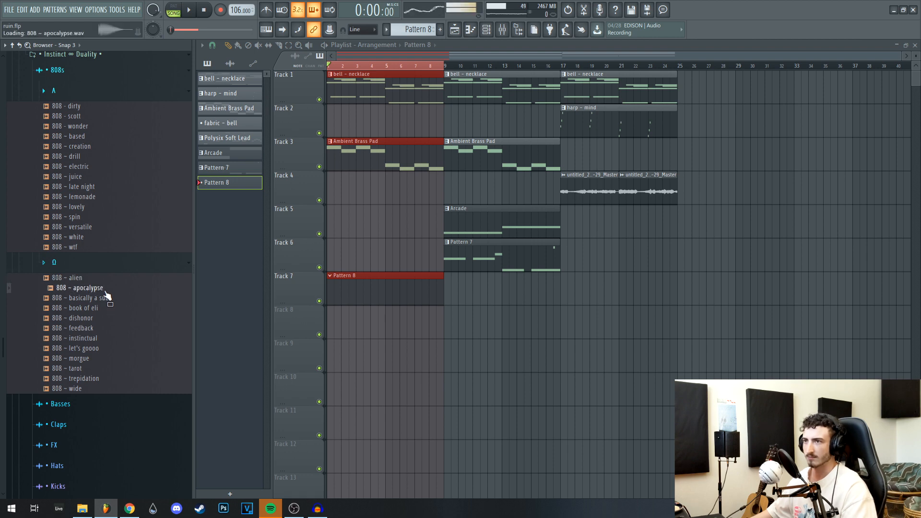
{"action": "left_click", "coordinate": [118, 310]}
{"action": "left_click", "coordinate": [94, 360]}
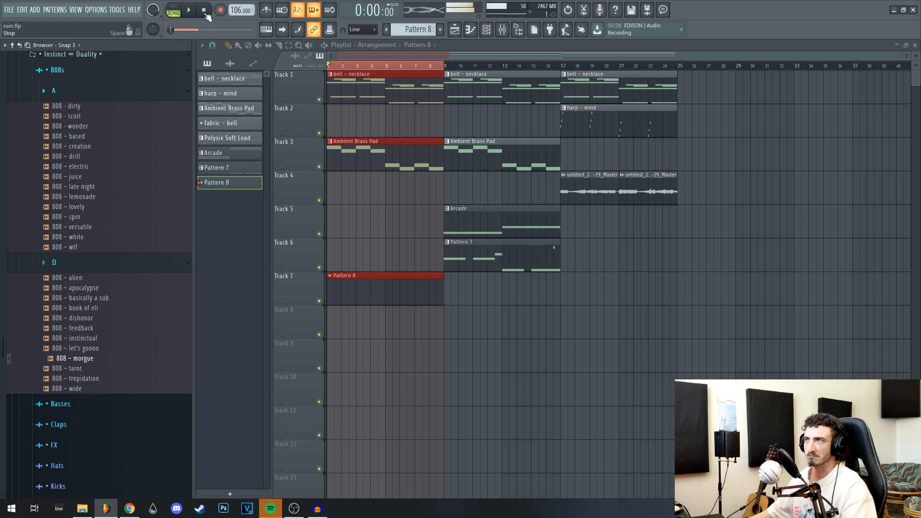
Close the 808s folders and look into the kit's Basses and Claps folders
{"action": "left_click", "coordinate": [102, 262]}
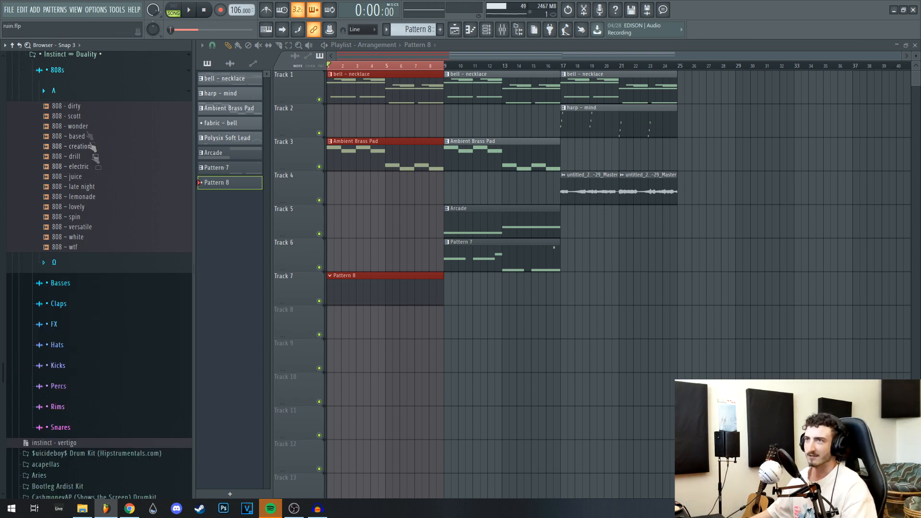
{"action": "left_click", "coordinate": [75, 91]}
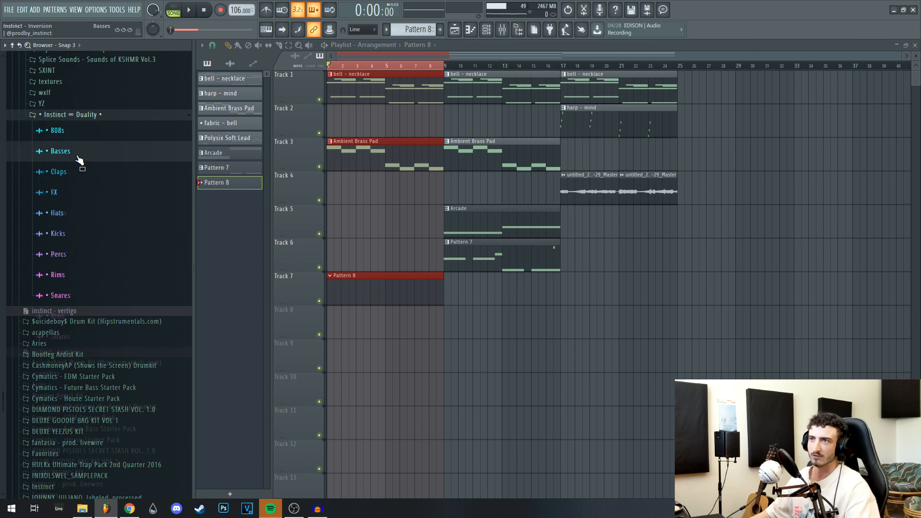
{"action": "left_click", "coordinate": [84, 156]}
{"action": "left_click", "coordinate": [85, 213]}
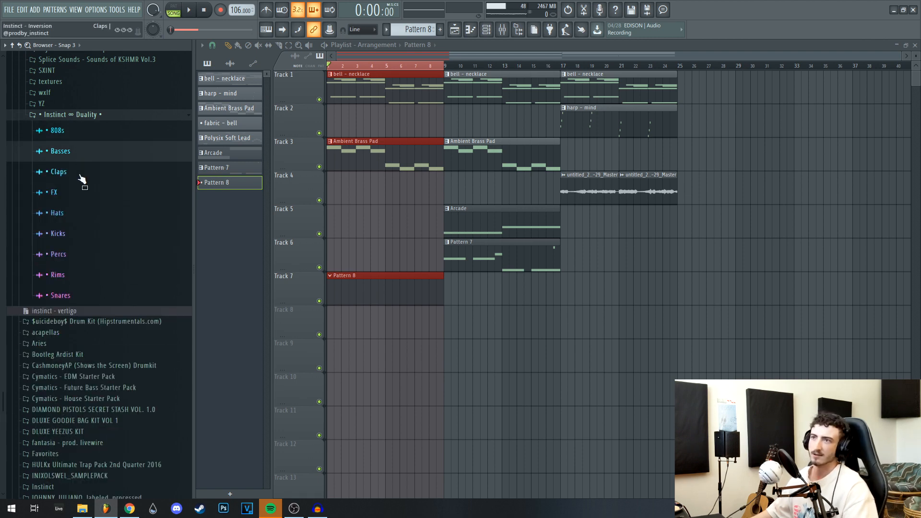
{"action": "left_click", "coordinate": [80, 177]}
{"action": "left_click", "coordinate": [83, 236]}
{"action": "left_click", "coordinate": [82, 235]}
Look through the FX folder's Crashes, Risers, Textures and Accents - Hits - Etc subfolders, closing the folder at the end
{"action": "left_click", "coordinate": [84, 196]}
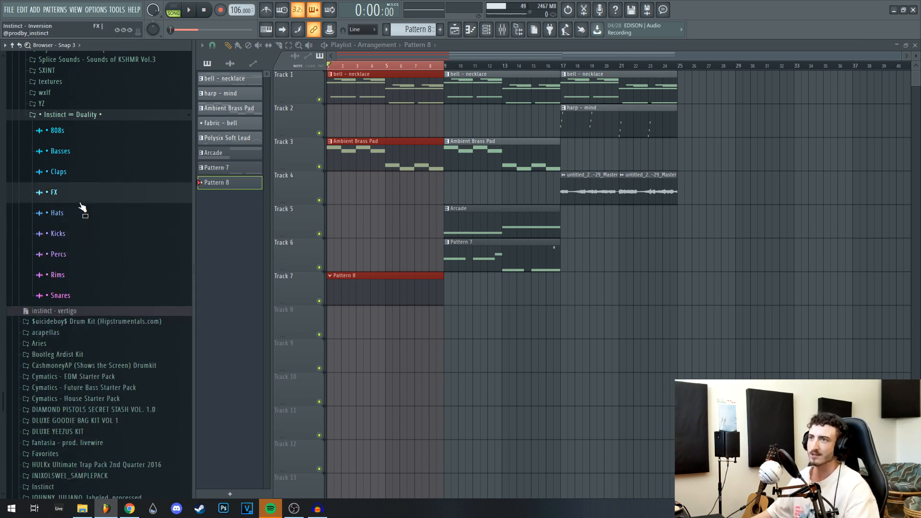
{"action": "left_click", "coordinate": [87, 235]}
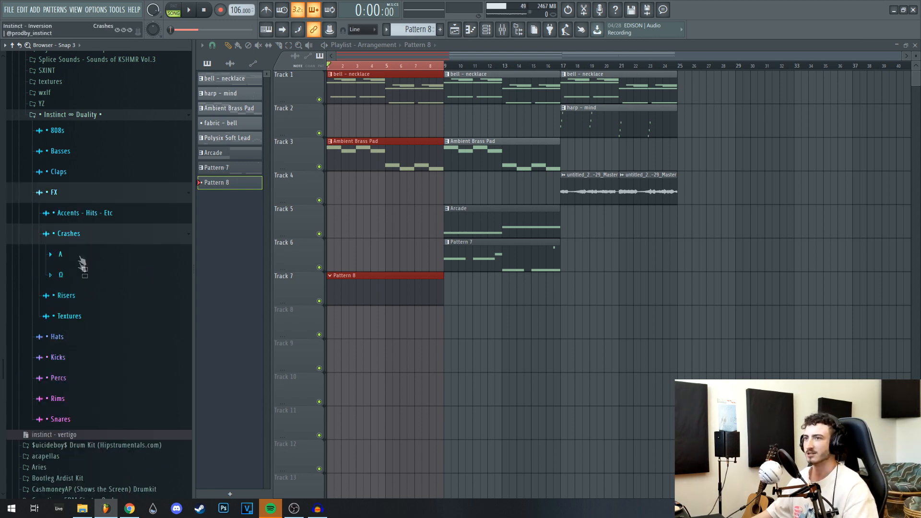
{"action": "left_click", "coordinate": [87, 235]}
{"action": "left_click", "coordinate": [85, 259]}
{"action": "left_click", "coordinate": [83, 259]}
{"action": "left_click", "coordinate": [79, 276]}
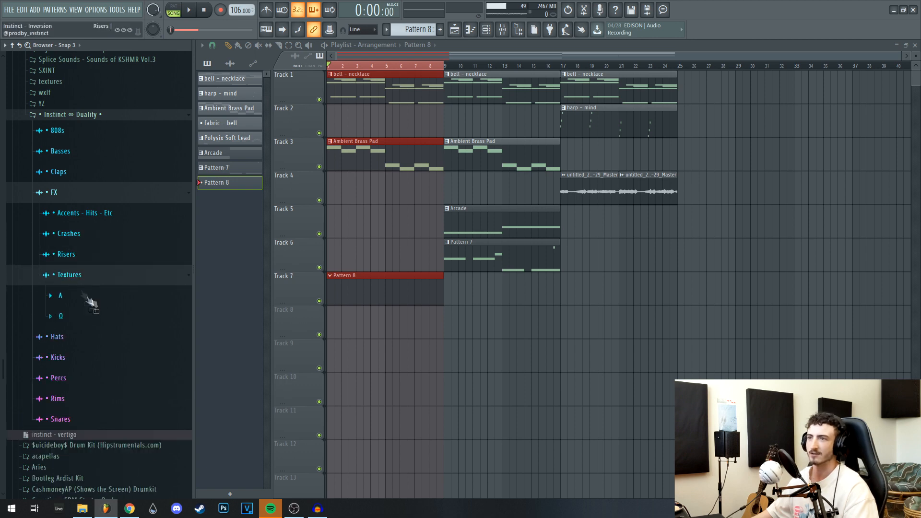
{"action": "left_click", "coordinate": [79, 279]}
{"action": "left_click", "coordinate": [98, 218]}
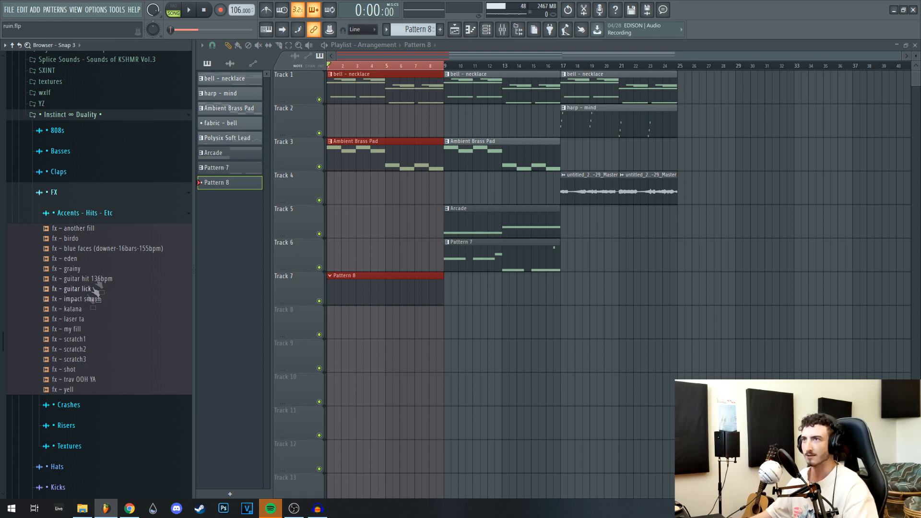
{"action": "left_click", "coordinate": [98, 213]}
{"action": "left_click", "coordinate": [86, 192]}
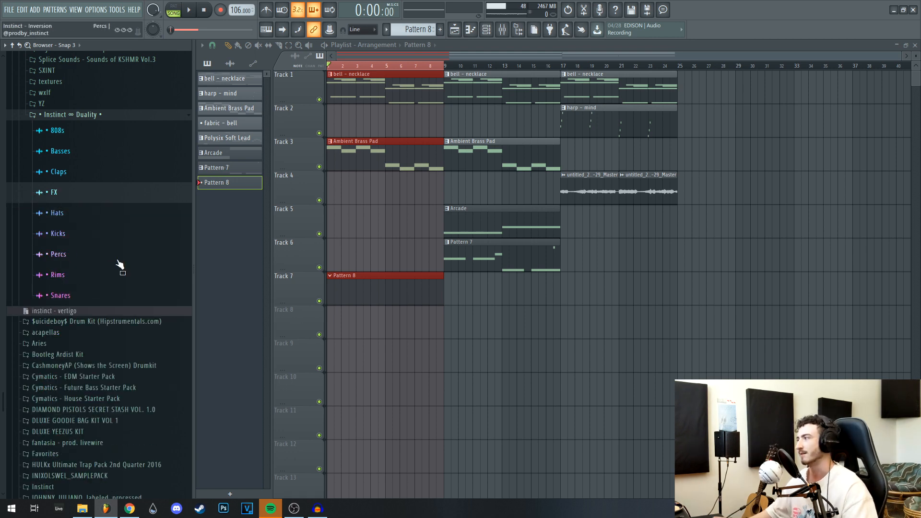
Reopen the 808s A subfolder and audition the drill, electric, juice and late night samples
{"action": "left_click", "coordinate": [61, 134]}
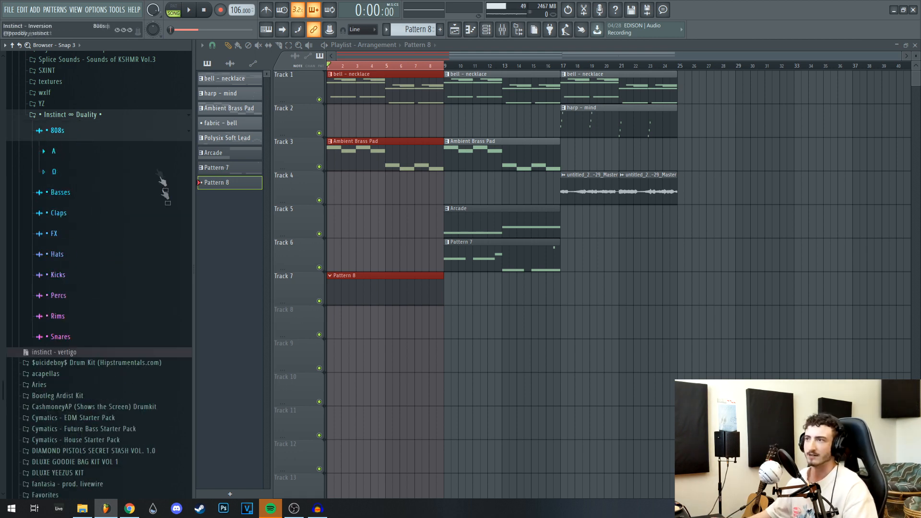
{"action": "left_click", "coordinate": [65, 153]}
{"action": "left_click", "coordinate": [120, 219]}
{"action": "left_click", "coordinate": [120, 227]}
{"action": "left_click", "coordinate": [121, 237]}
{"action": "left_click", "coordinate": [122, 247]}
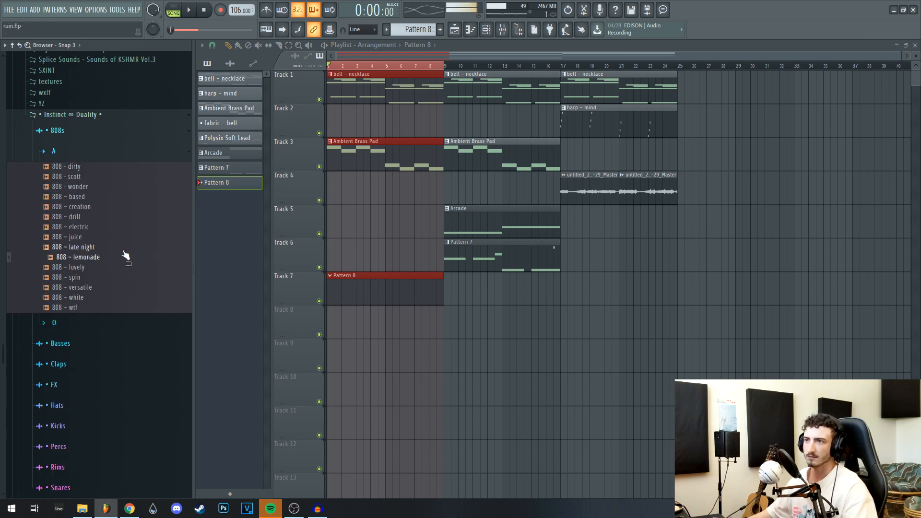
Browse the kit's Snares folder for a snare sample and close the folders again
{"action": "left_click", "coordinate": [60, 487]}
{"action": "left_click", "coordinate": [70, 317]}
{"action": "scroll", "coordinate": [71, 320], "scroll_direction": "down", "scroll_amount": 4}
{"action": "left_click", "coordinate": [83, 221]}
{"action": "left_click", "coordinate": [83, 231]}
{"action": "left_click", "coordinate": [84, 252]}
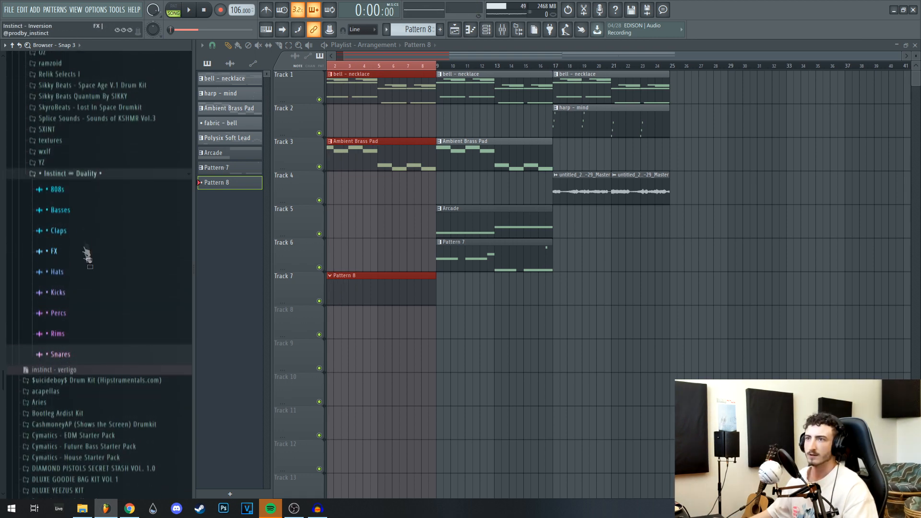
Open the Kicks folder's Ω subfolder and audition the beam, crisp, lip gloss, rumble, transfix, woozy and serpent samples
{"action": "left_click", "coordinate": [74, 294]}
{"action": "scroll", "coordinate": [105, 347], "scroll_direction": "down", "scroll_amount": 2}
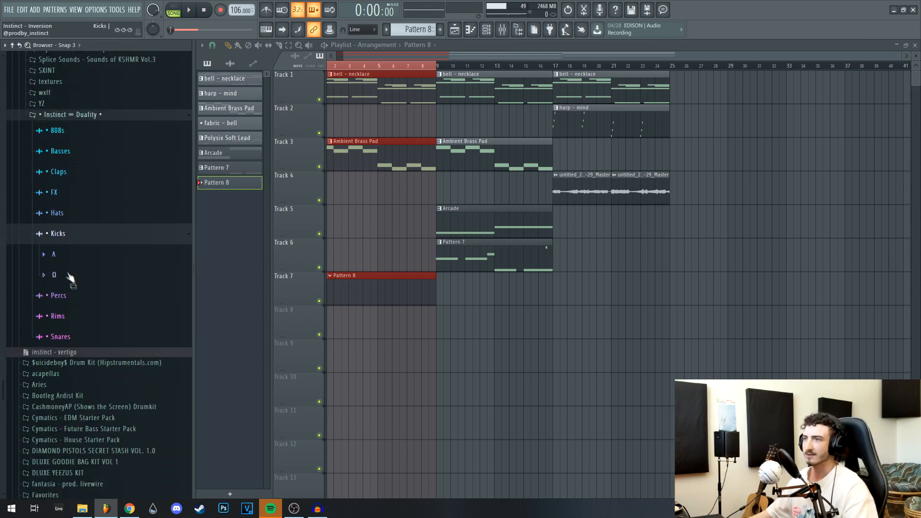
{"action": "left_click", "coordinate": [67, 274]}
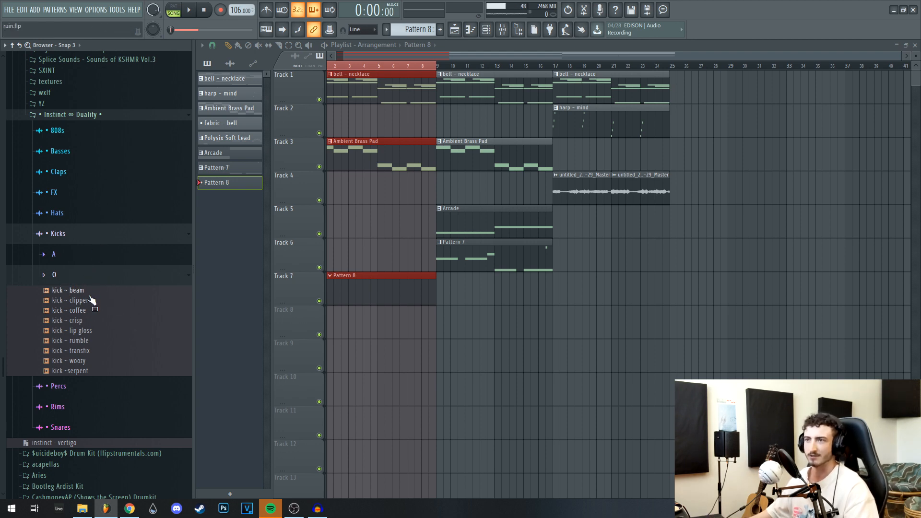
{"action": "left_click", "coordinate": [109, 292]}
{"action": "left_click", "coordinate": [123, 320]}
{"action": "left_click", "coordinate": [127, 331]}
{"action": "left_click", "coordinate": [131, 340]}
{"action": "left_click", "coordinate": [133, 351]}
{"action": "left_click", "coordinate": [135, 361]}
{"action": "left_click", "coordinate": [135, 371]}
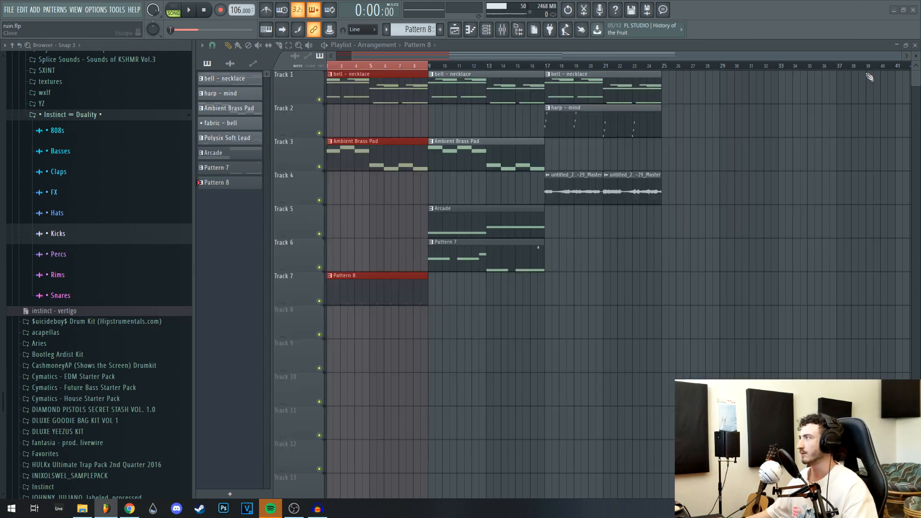
Close the TAL Reverb II window on insert 12 and open the kick ~ crisp channel's piano roll
{"action": "left_click", "coordinate": [868, 75]}
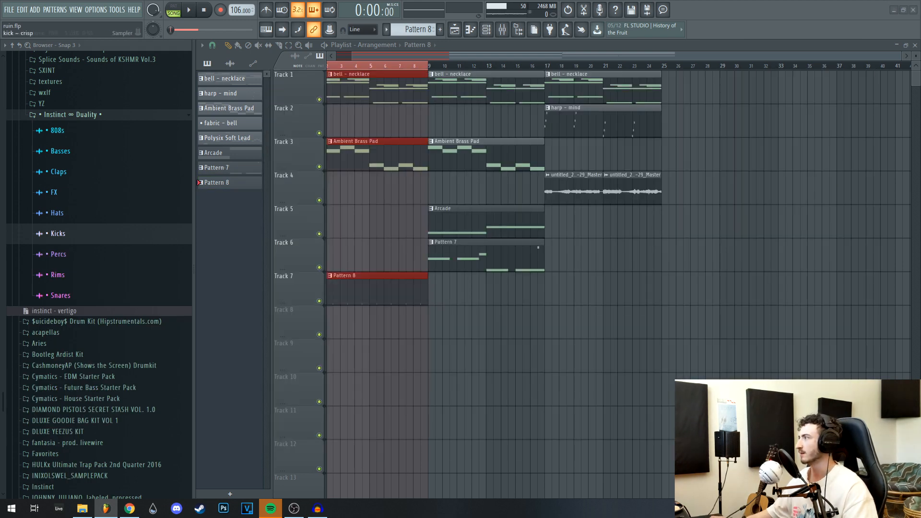
{"action": "key", "text": "F6"}
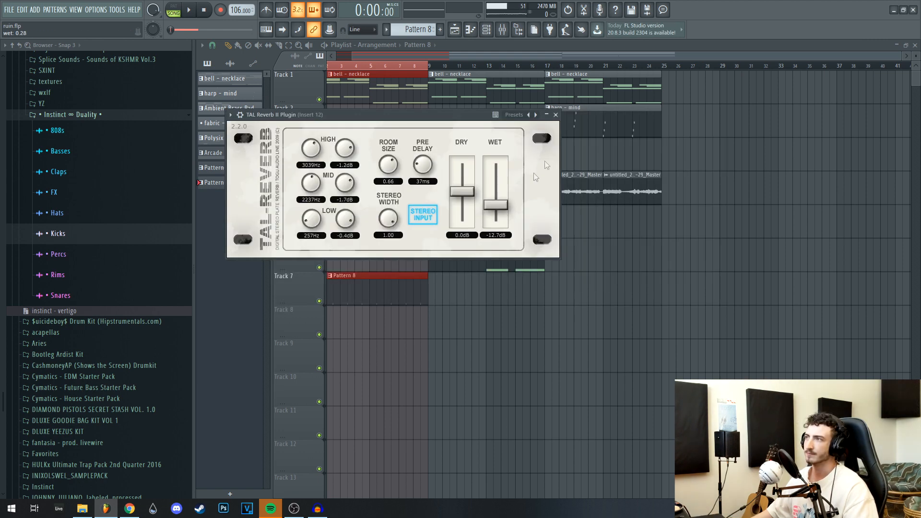
{"action": "left_click", "coordinate": [555, 114]}
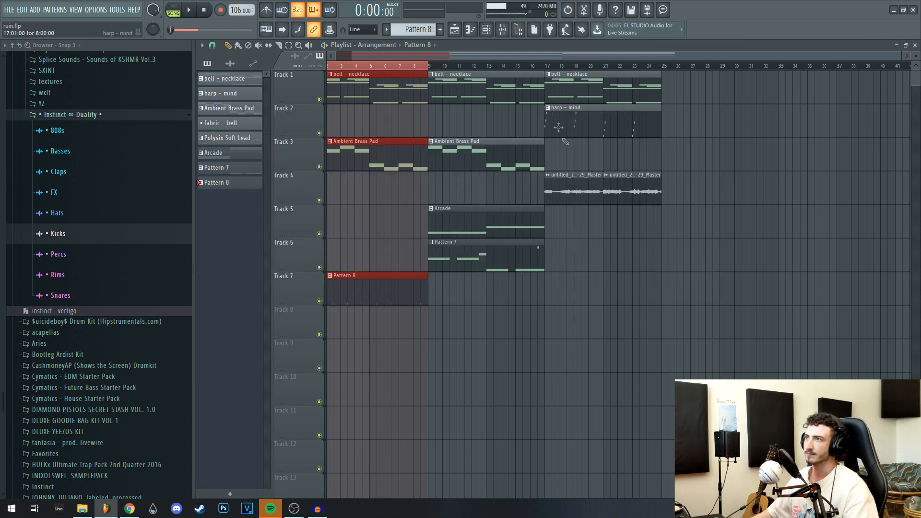
{"action": "key", "text": "space"}
{"action": "left_click_drag", "start_coordinate": [528, 249], "coordinate": [679, 278]}
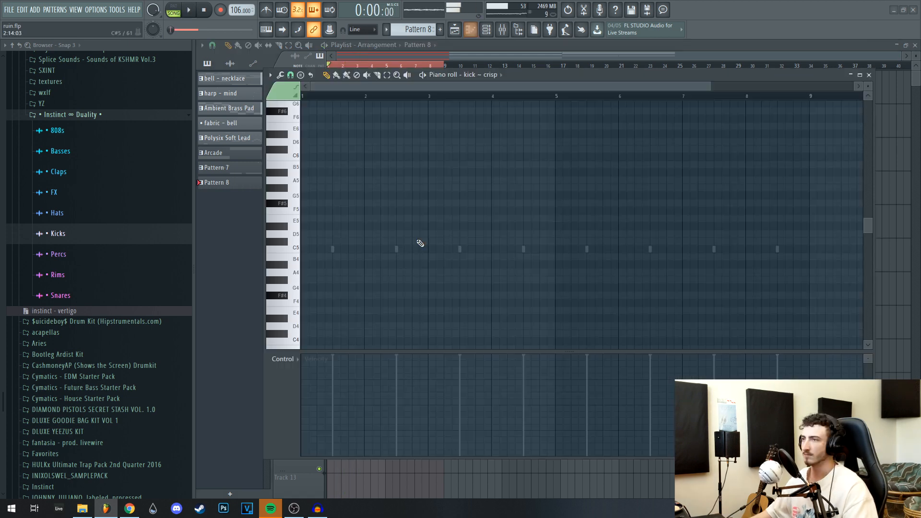
{"action": "scroll", "coordinate": [341, 259], "scroll_direction": "up", "scroll_amount": 2}
{"action": "left_click_drag", "start_coordinate": [313, 252], "coordinate": [217, 251]}
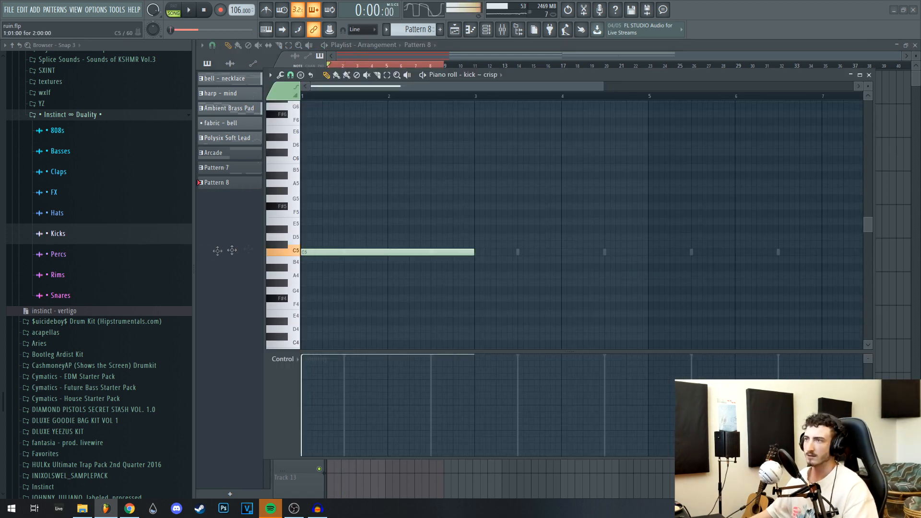
{"action": "key", "text": "space"}
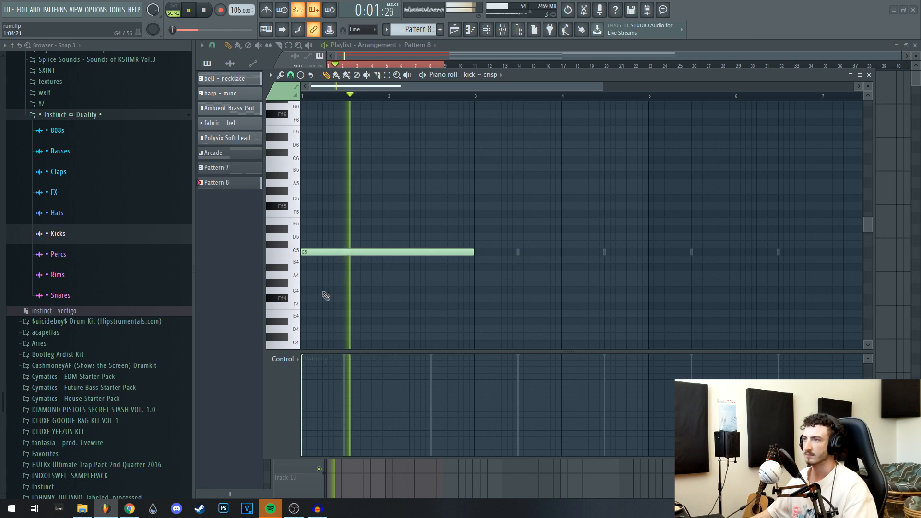
{"action": "key", "text": "ctrl+z"}
Place C5 kick notes at the start of bar 3, at bar 3 step 13 and at bar 4 step 5
{"action": "scroll", "coordinate": [505, 275], "scroll_direction": "up", "scroll_amount": 2}
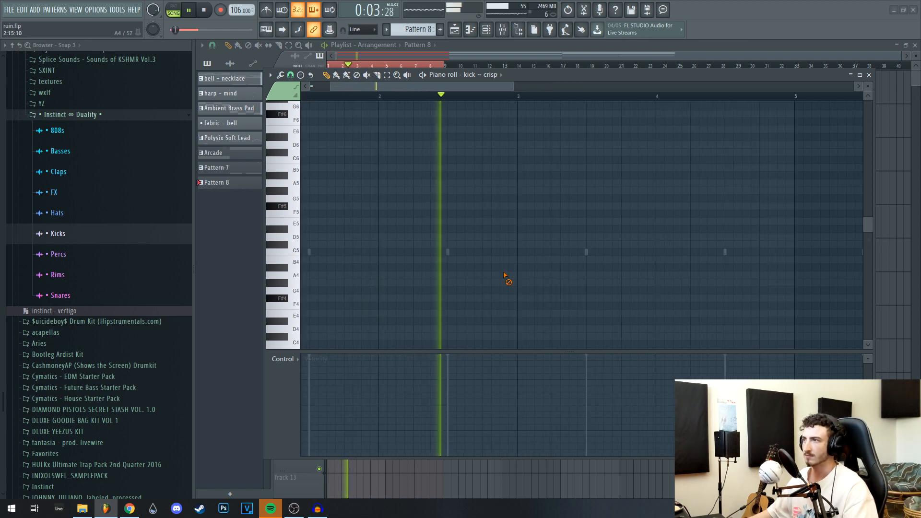
{"action": "left_click_drag", "start_coordinate": [521, 254], "coordinate": [250, 257]}
{"action": "left_click_drag", "start_coordinate": [634, 269], "coordinate": [577, 270]}
{"action": "left_click", "coordinate": [567, 254]}
{"action": "key", "text": "shift+d"}
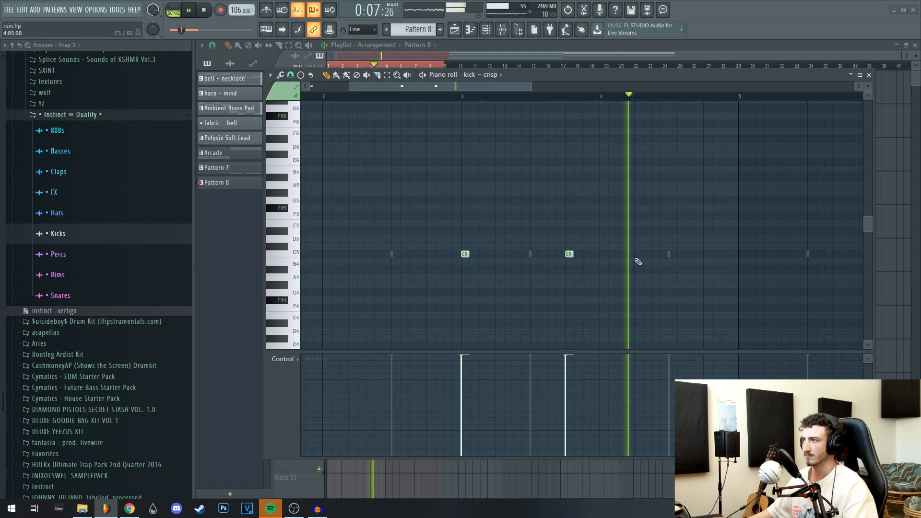
{"action": "left_click", "coordinate": [637, 255]}
{"action": "key", "text": "shift+d"}
{"action": "scroll", "coordinate": [662, 263], "scroll_direction": "up", "scroll_amount": 2}
{"action": "key", "text": "space"}
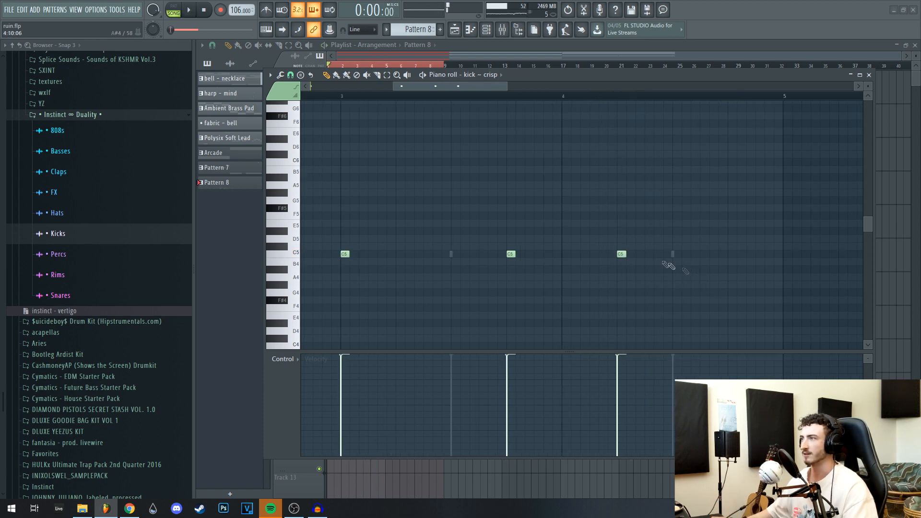
Add two more C5 kicks right after the bar 4 step 5 hit, the first at 4:06:08, and play from bar 4
{"action": "left_click", "coordinate": [640, 254]}
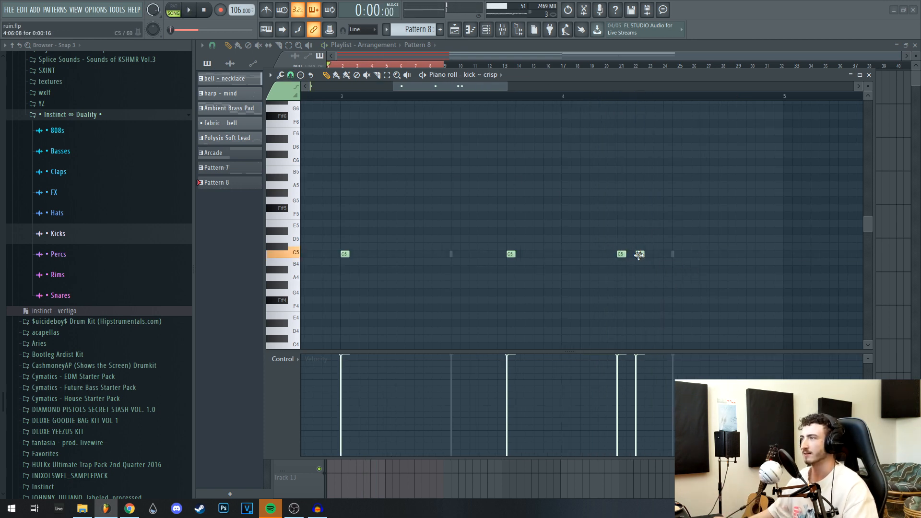
{"action": "left_click", "coordinate": [658, 254]}
{"action": "scroll", "coordinate": [667, 203], "scroll_direction": "down", "scroll_amount": 3}
{"action": "left_click", "coordinate": [554, 96]}
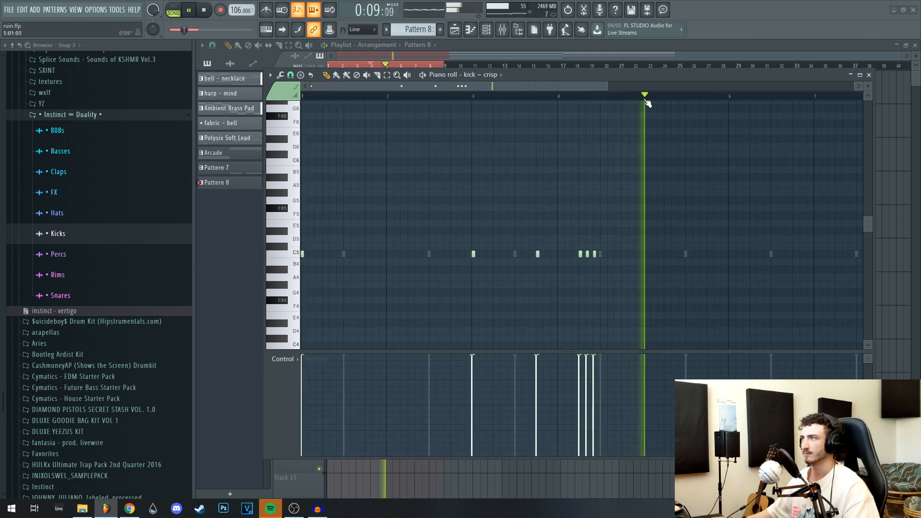
Select bars 1 to 4 of the kick pattern, duplicate them into bars 5 to 8 and clear the selection
{"action": "left_click_drag", "start_coordinate": [647, 98], "coordinate": [2, 181]}
{"action": "key", "text": "ctrl+b"}
{"action": "key", "text": "ctrl+d"}
{"action": "scroll", "coordinate": [618, 207], "scroll_direction": "down", "scroll_amount": 2}
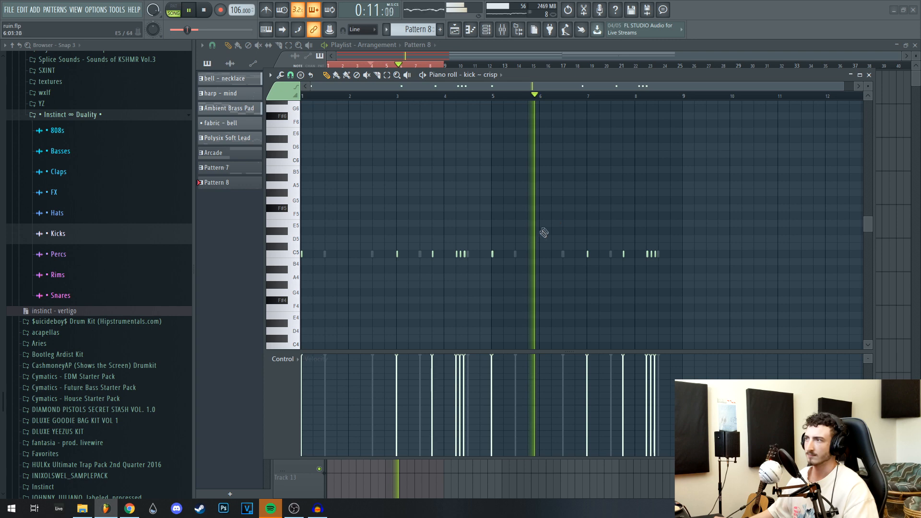
Add extra C5 kicks at bar 6 step 5 and bar 8 step 13
{"action": "scroll", "coordinate": [551, 228], "scroll_direction": "up", "scroll_amount": 3}
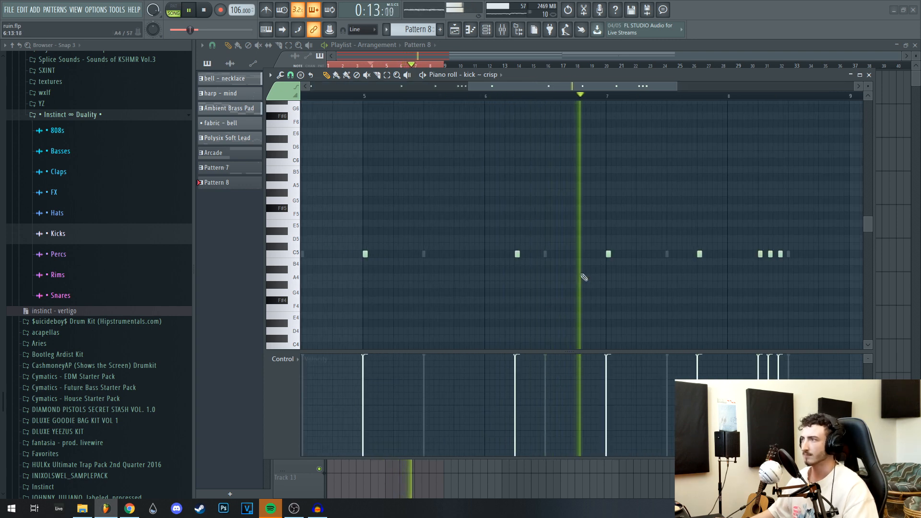
{"action": "scroll", "coordinate": [586, 278], "scroll_direction": "up", "scroll_amount": 3}
{"action": "key", "text": "space"}
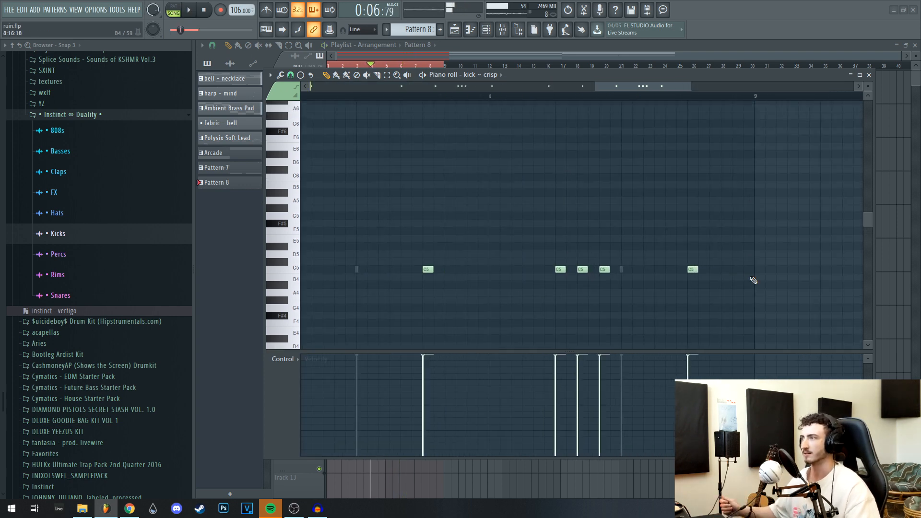
Set the piano roll snap to 1/3 step, turn the last kick in bar 8 into a four-hit roll and play it back
{"action": "scroll", "coordinate": [734, 280], "scroll_direction": "down", "scroll_amount": 1}
{"action": "left_click", "coordinate": [290, 75]}
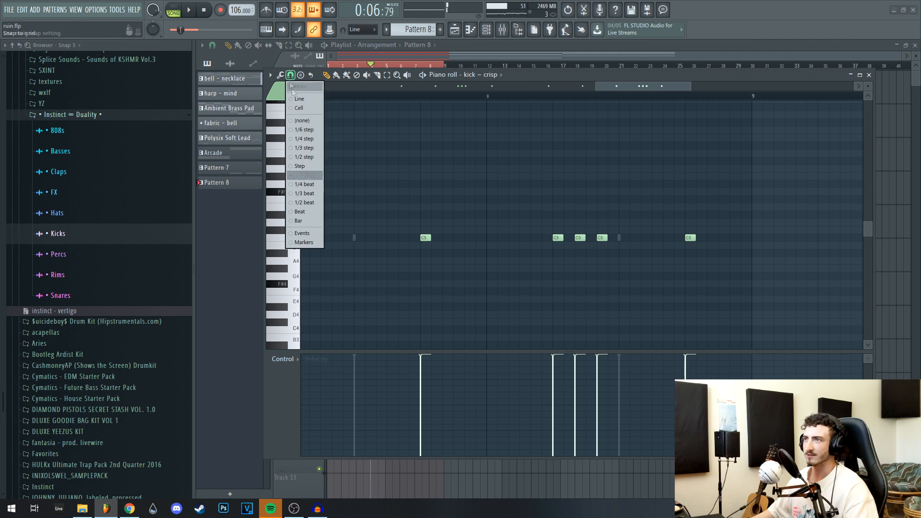
{"action": "left_click", "coordinate": [315, 148]}
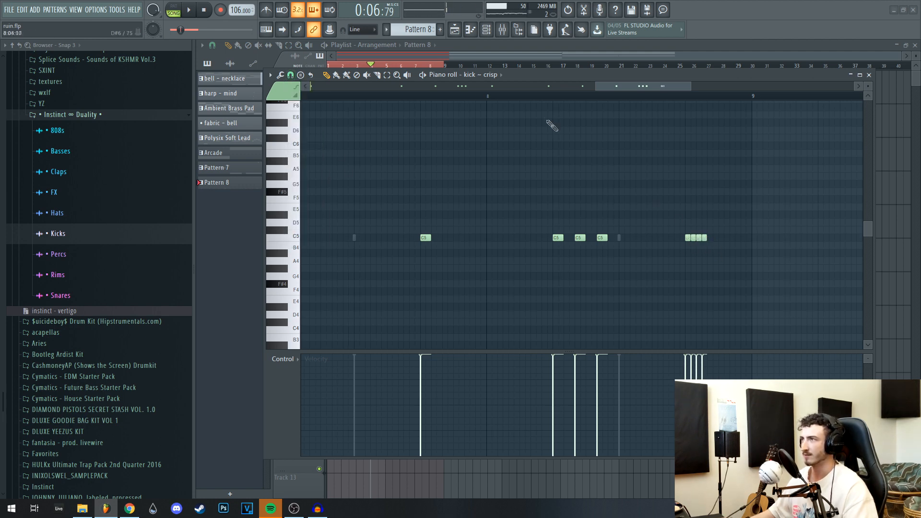
{"action": "key", "text": "space"}
{"action": "key", "text": "space"}
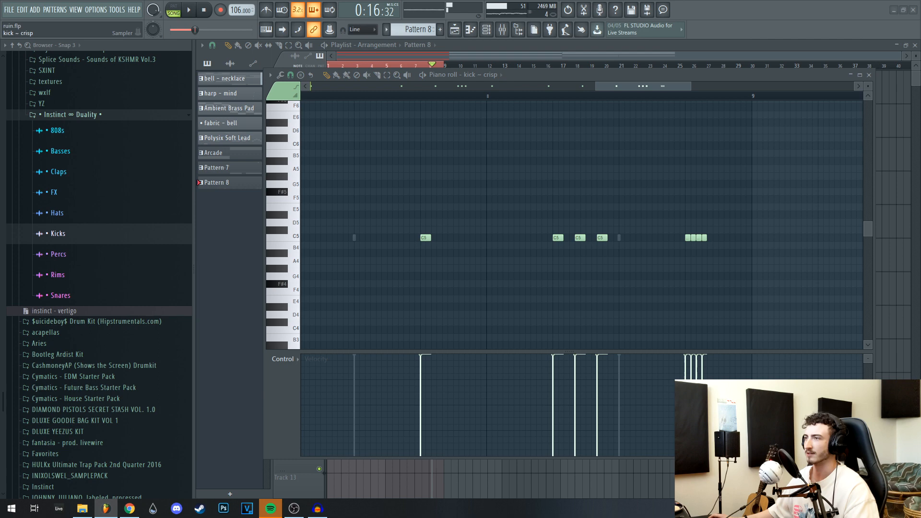
Set the kick ~ crisp channel to cut itself and close the channel rack
{"action": "key", "text": "F6"}
{"action": "right_click", "coordinate": [491, 279]}
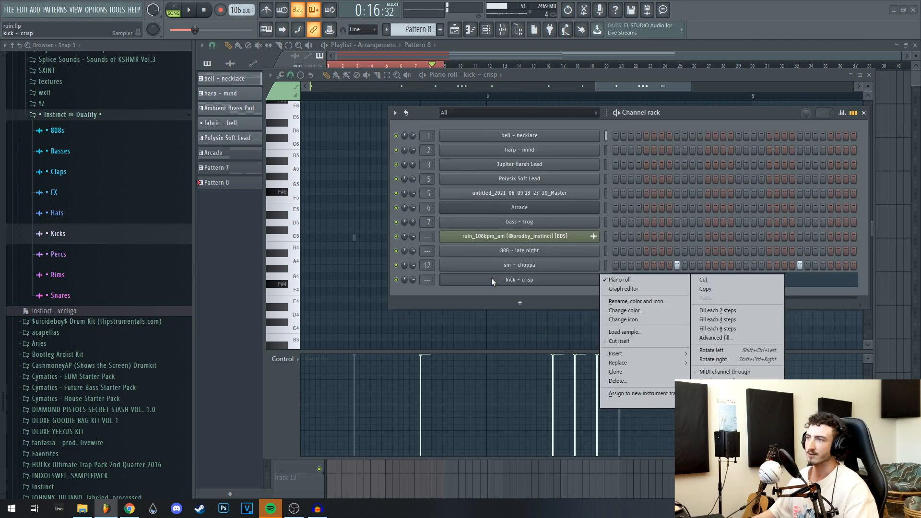
{"action": "left_click", "coordinate": [634, 342]}
{"action": "key", "text": "F6"}
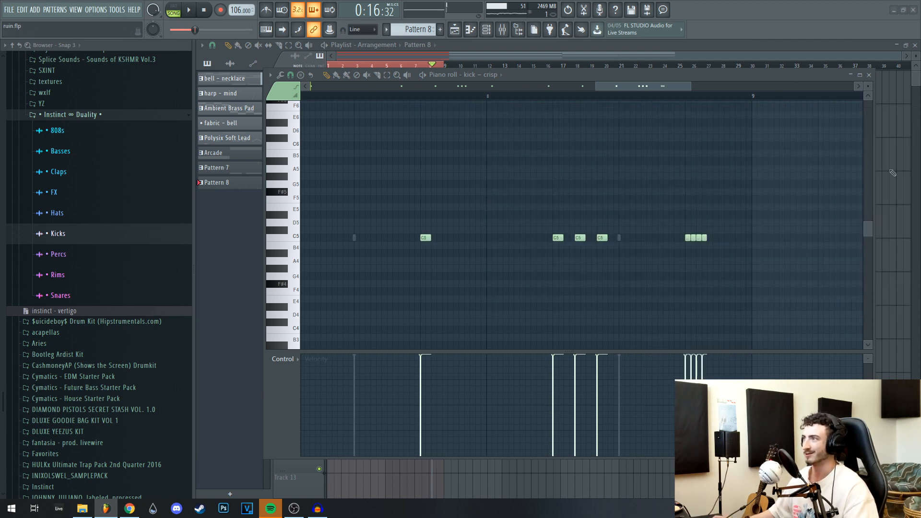
Play back the kick pattern and add one more kick after the roll at the end of bar 8
{"action": "key", "text": "space"}
{"action": "key", "text": "space"}
{"action": "left_click", "coordinate": [584, 241]}
{"action": "key", "text": "space"}
{"action": "key", "text": "space"}
Open the 808 ~ late night channel's piano roll, place a D5 note at the start of bar 1 and play it
{"action": "key", "text": "F7"}
{"action": "key", "text": "Down"}
{"action": "key", "text": "F7"}
{"action": "scroll", "coordinate": [592, 239], "scroll_direction": "up", "scroll_amount": 2}
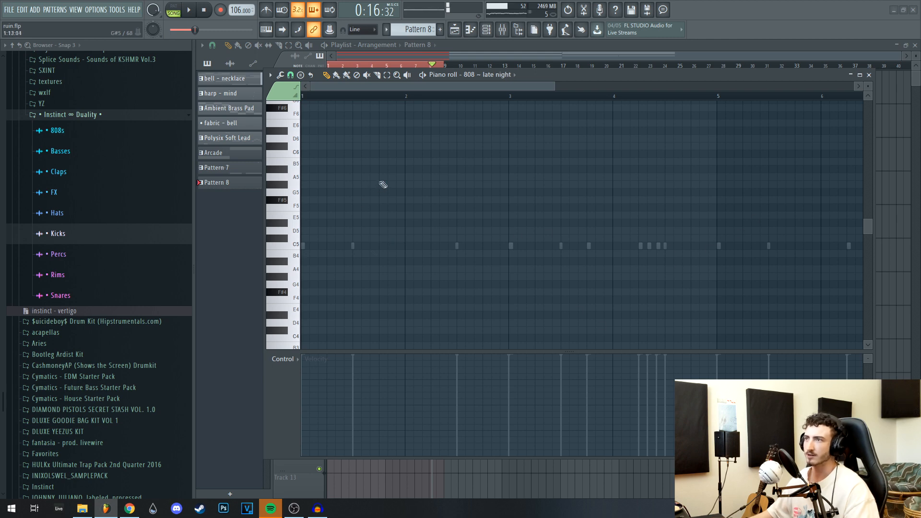
{"action": "left_click", "coordinate": [302, 231]}
{"action": "key", "text": "space"}
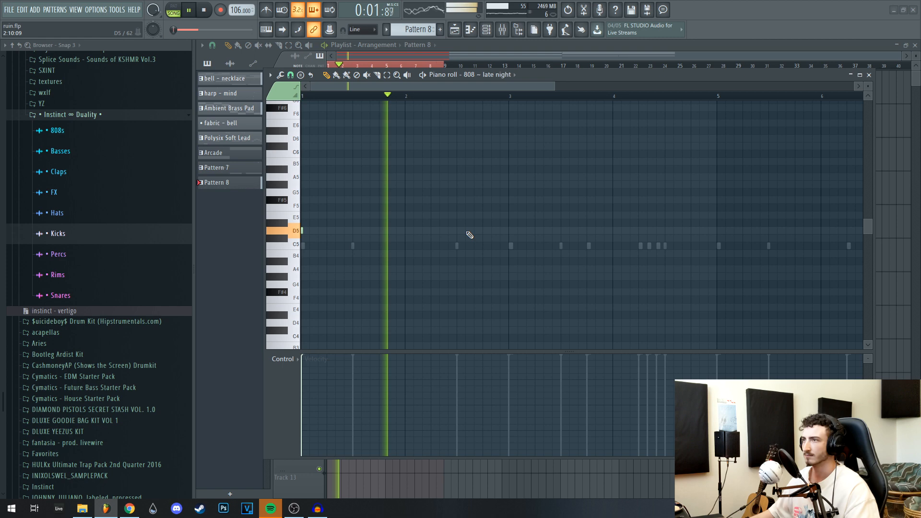
{"action": "key", "text": "space"}
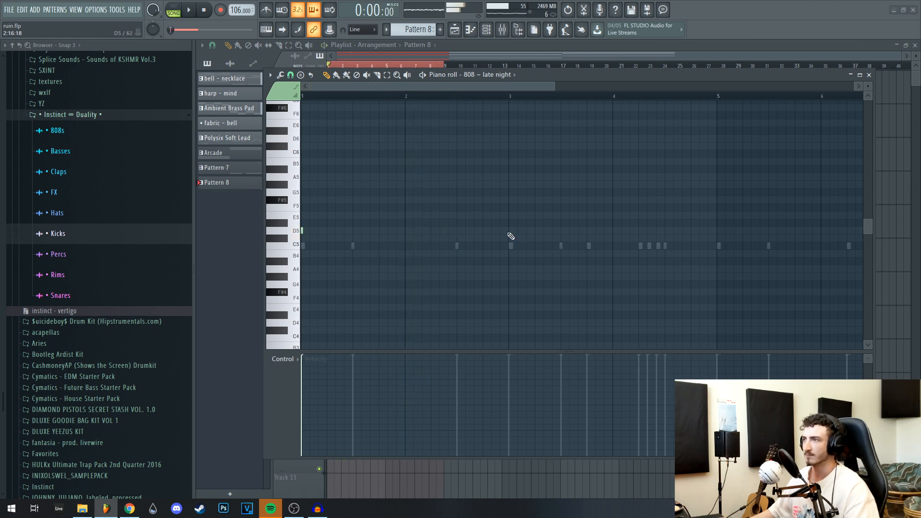
Add D5 notes to the 808 pattern at the start of bar 3 and at bar 3 step 13
{"action": "key", "text": "space"}
{"action": "left_click", "coordinate": [509, 96]}
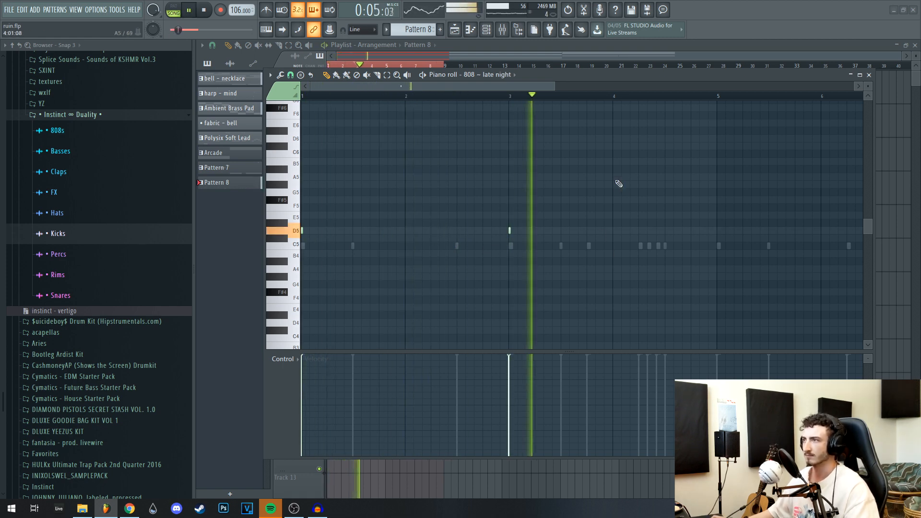
{"action": "scroll", "coordinate": [631, 233], "scroll_direction": "up", "scroll_amount": 1}
{"action": "left_click", "coordinate": [571, 230]}
{"action": "key", "text": "space"}
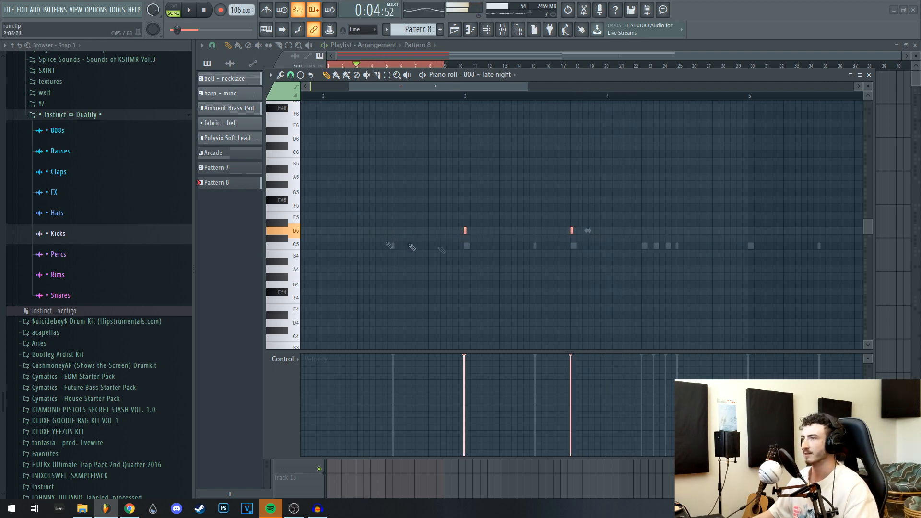
Set the 808 ~ late night channel to cut itself and open its sampler settings
{"action": "key", "text": "F6"}
{"action": "right_click", "coordinate": [519, 216]}
{"action": "left_click", "coordinate": [556, 280]}
{"action": "left_click", "coordinate": [437, 219]}
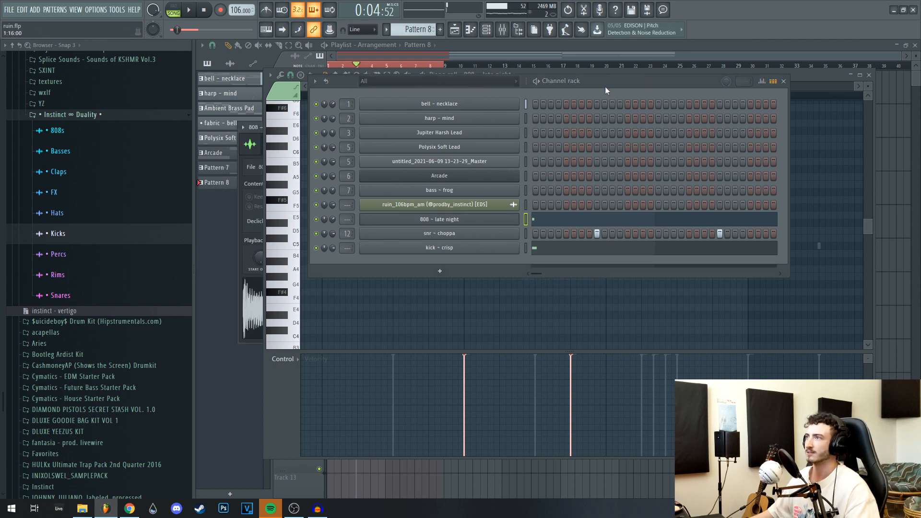
Enable the 808 ~ late night volume envelope with full hold and 0% sustain, and close the sampler settings
{"action": "key", "text": "F6"}
{"action": "key", "text": "F5"}
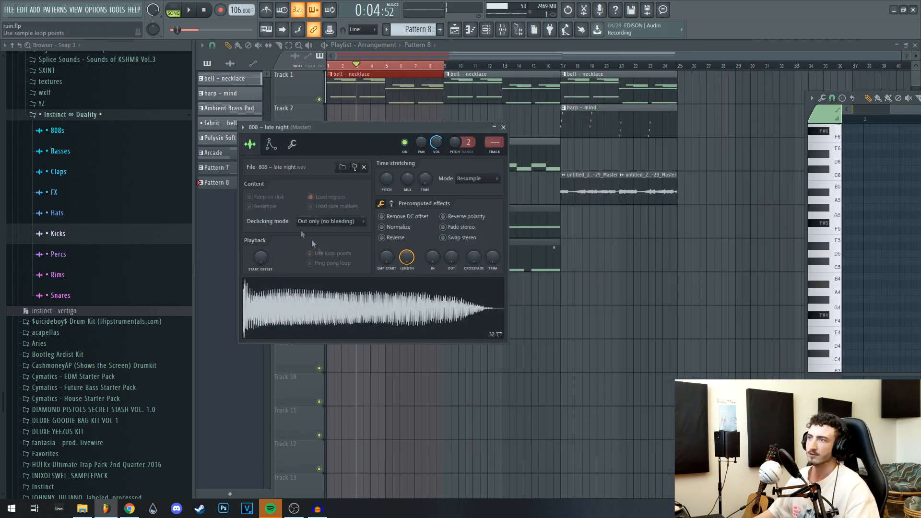
{"action": "left_click", "coordinate": [271, 144]}
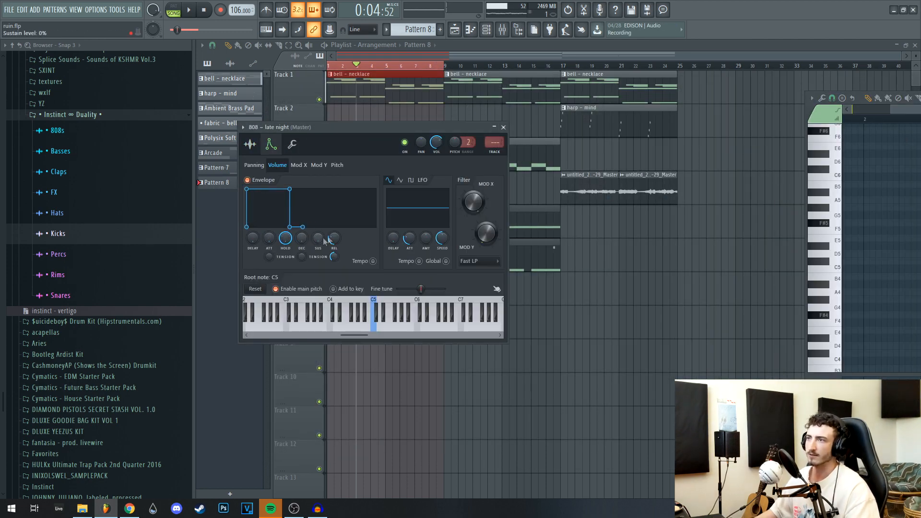
{"action": "left_click", "coordinate": [503, 127]}
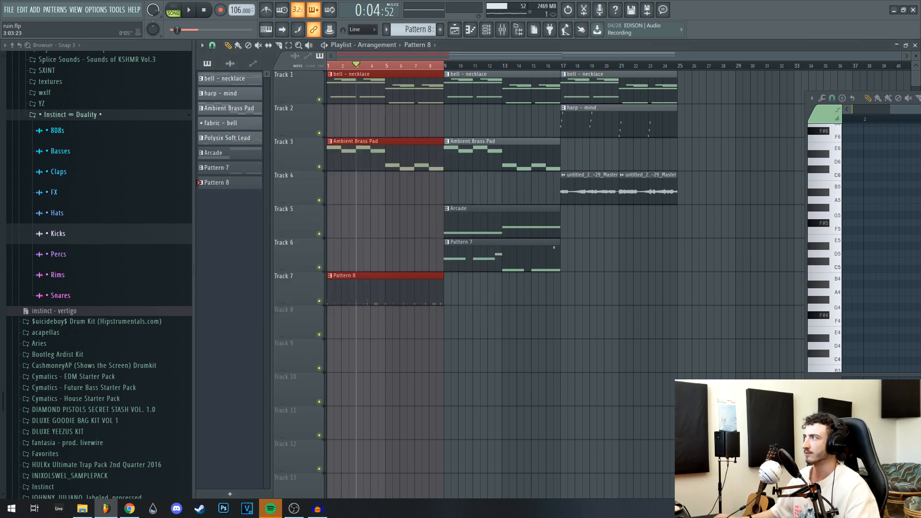
Fill in the 808 pattern with D5 notes through bar 4, A4 notes in bars 5 to 8, and short D6 and A5 slides
{"action": "key", "text": "F7"}
{"action": "left_click", "coordinate": [538, 169]}
{"action": "left_click", "coordinate": [577, 168]}
{"action": "key", "text": "space"}
{"action": "scroll", "coordinate": [602, 229], "scroll_direction": "down", "scroll_amount": 3}
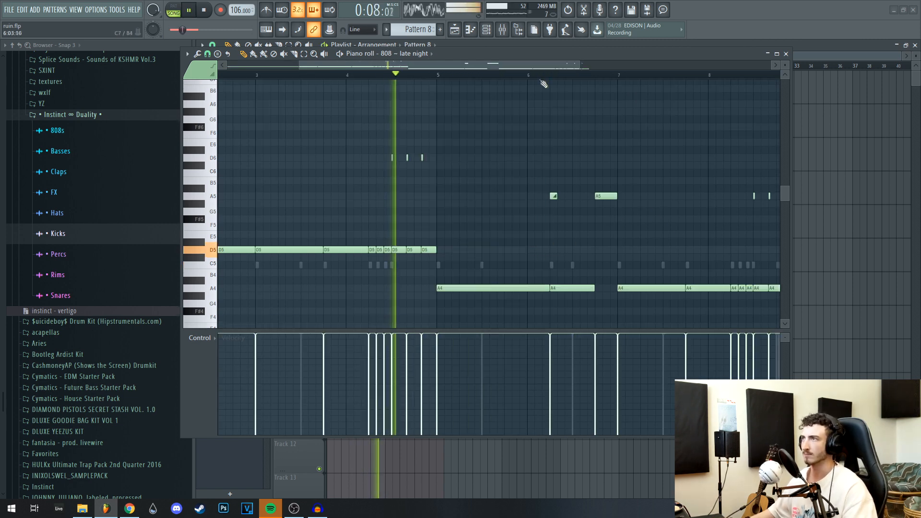
Remove the middle A5 slide in bar 8, move the last one up to D6 and lengthen it to 0:01:08
{"action": "left_click", "coordinate": [537, 75]}
{"action": "left_click_drag", "start_coordinate": [688, 216], "coordinate": [518, 202]}
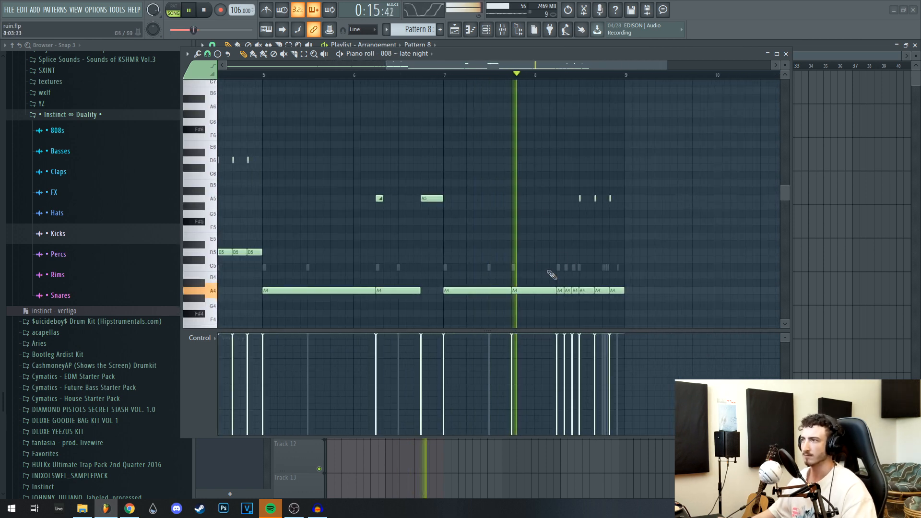
{"action": "scroll", "coordinate": [658, 253], "scroll_direction": "up", "scroll_amount": 3}
{"action": "key", "text": "space"}
{"action": "left_click_drag", "start_coordinate": [506, 177], "coordinate": [506, 165]}
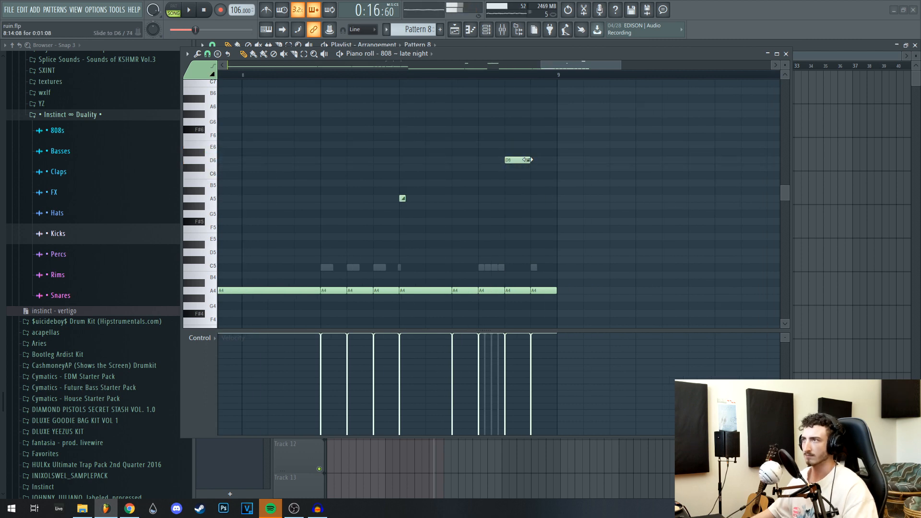
Add a short A6 slide note at the end of bar 8 and play the 808 pattern from the start
{"action": "scroll", "coordinate": [545, 144], "scroll_direction": "up", "scroll_amount": 1}
{"action": "left_click_drag", "start_coordinate": [544, 135], "coordinate": [539, 125]}
{"action": "key", "text": "space"}
{"action": "scroll", "coordinate": [661, 196], "scroll_direction": "down", "scroll_amount": 3}
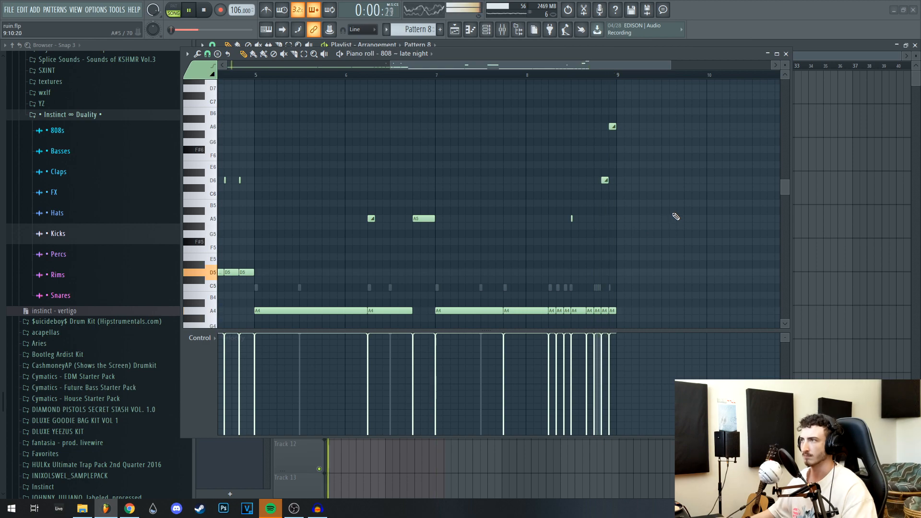
{"action": "scroll", "coordinate": [657, 196], "scroll_direction": "down", "scroll_amount": 3}
{"action": "scroll", "coordinate": [472, 128], "scroll_direction": "down", "scroll_amount": 1}
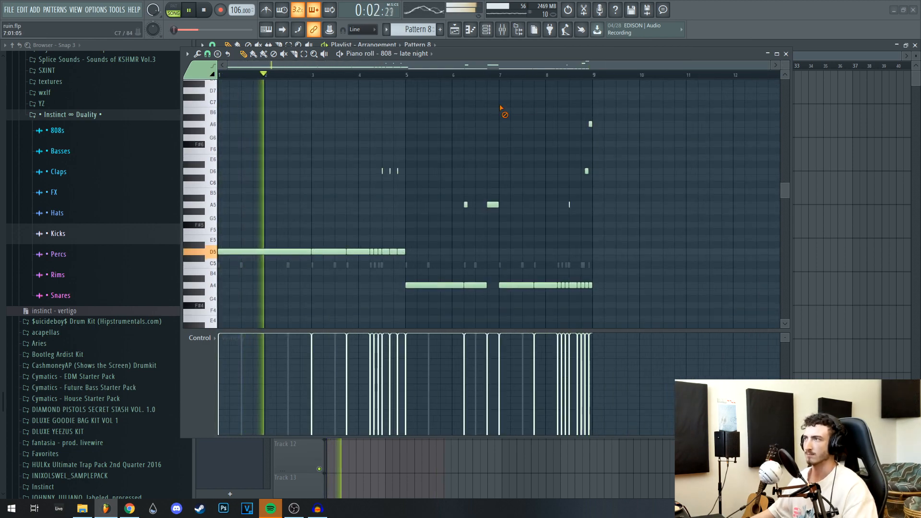
{"action": "left_click", "coordinate": [559, 77]}
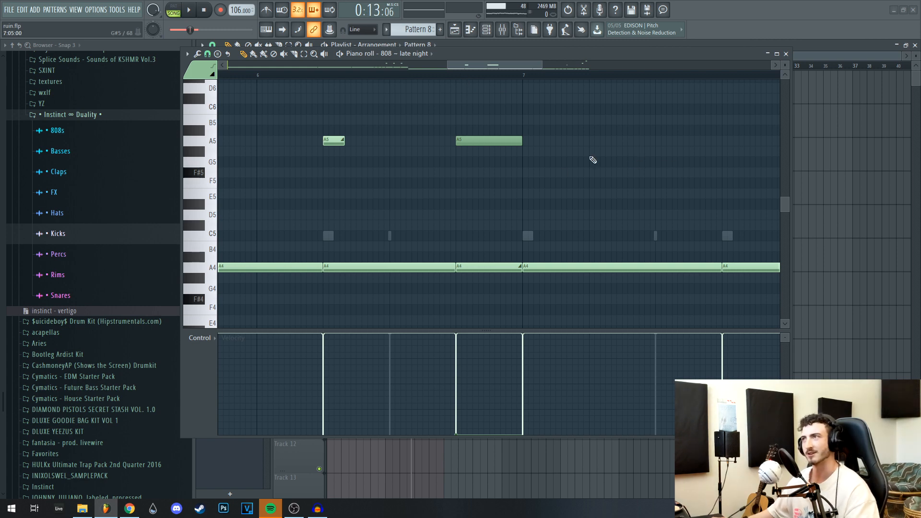
Examine the A5 note and the A4 slide note just before bar 7, and play back that section on its own
{"action": "left_click", "coordinate": [507, 140]}
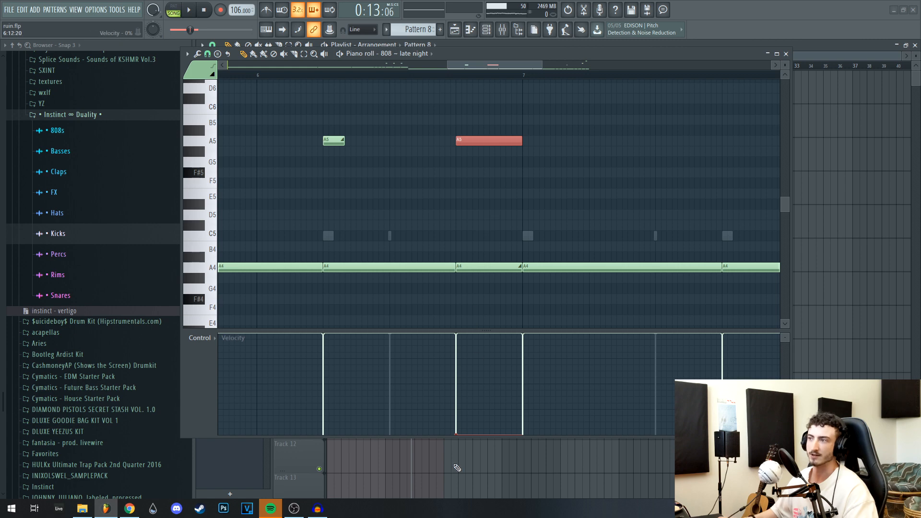
{"action": "left_click", "coordinate": [564, 211], "text": "ctrl"}
{"action": "left_click_drag", "start_coordinate": [504, 241], "coordinate": [505, 303]}
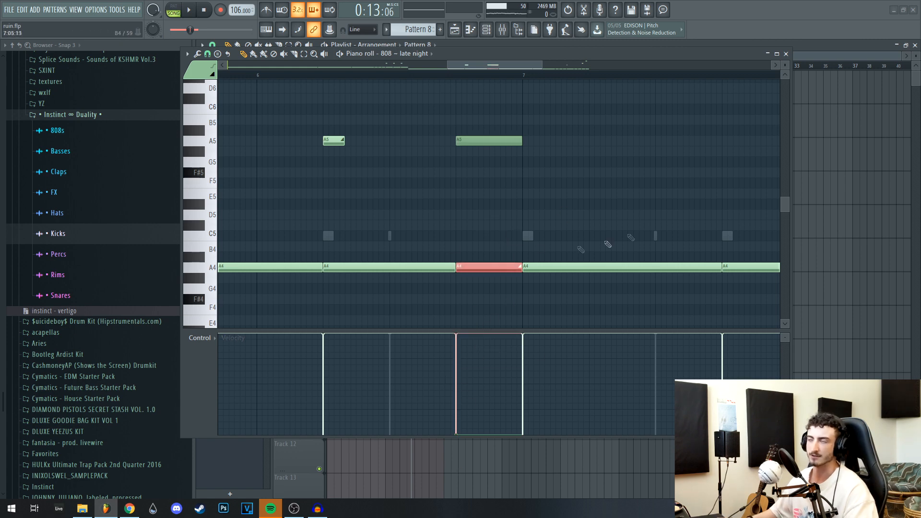
{"action": "left_click", "coordinate": [633, 204], "text": "ctrl"}
{"action": "left_click_drag", "start_coordinate": [459, 76], "coordinate": [689, 76]}
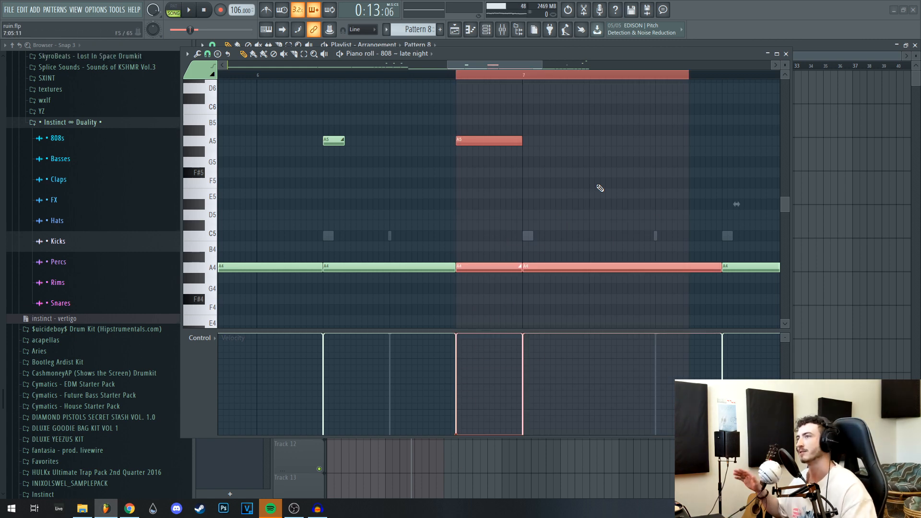
{"action": "left_click", "coordinate": [586, 153], "text": "ctrl"}
{"action": "key", "text": "space"}
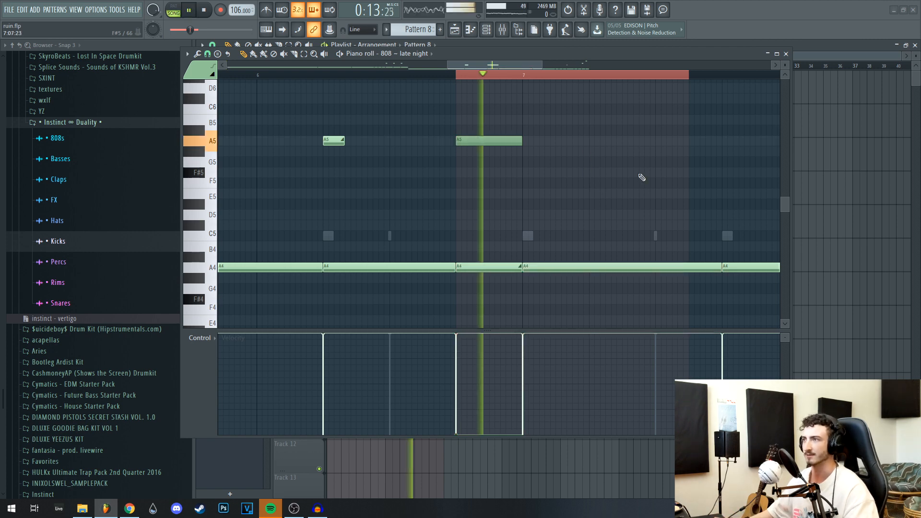
{"action": "key", "text": "space"}
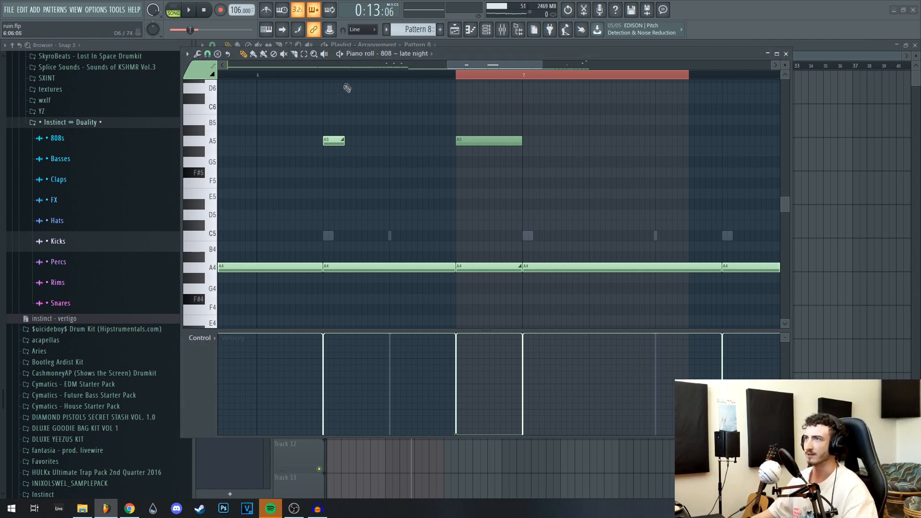
Audition closed hats in the kit's Hats HH A folder and load hh ~ uranium into a new channel
{"action": "key", "text": "F7"}
{"action": "left_click", "coordinate": [67, 221]}
{"action": "left_click", "coordinate": [56, 241]}
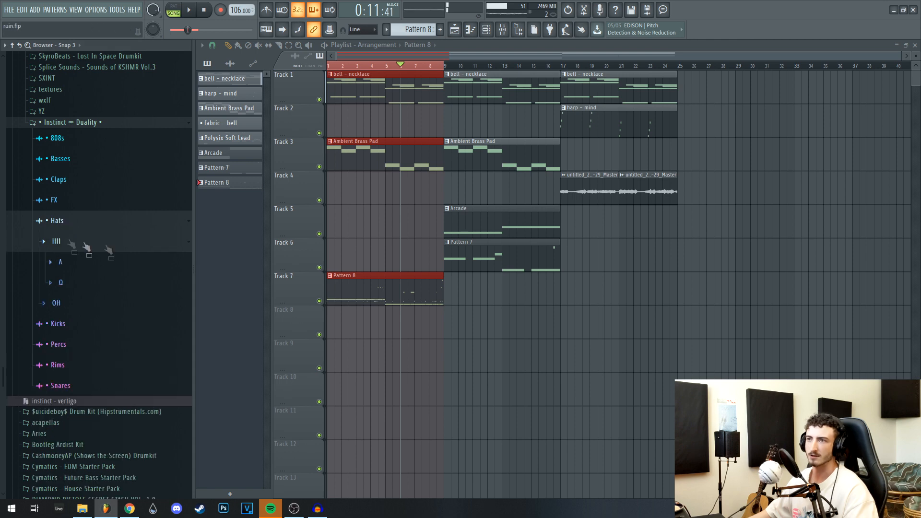
{"action": "left_click", "coordinate": [70, 267]}
{"action": "left_click", "coordinate": [87, 420]}
{"action": "left_click", "coordinate": [90, 410]}
{"action": "left_click", "coordinate": [97, 400]}
{"action": "left_click", "coordinate": [96, 400]}
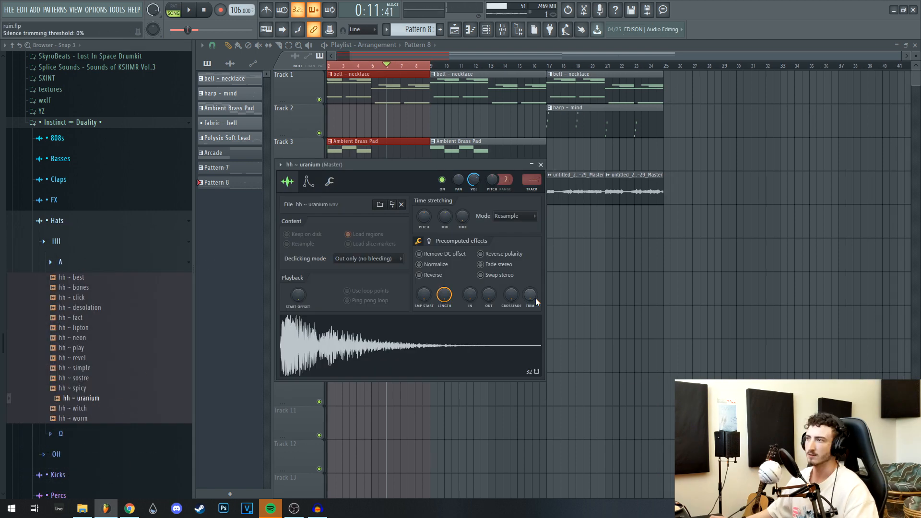
Raise the hh ~ uranium sample's silence trimming to maximum, add a fade-out and set its time-stretch multiplier to about 134%
{"action": "left_click_drag", "start_coordinate": [532, 296], "coordinate": [532, 240]}
{"action": "mouse_move", "coordinate": [493, 297]}
{"action": "left_mouse_down"}
{"action": "mouse_move", "coordinate": [493, 278]}
{"action": "mouse_move", "coordinate": [493, 288]}
{"action": "left_mouse_up"}
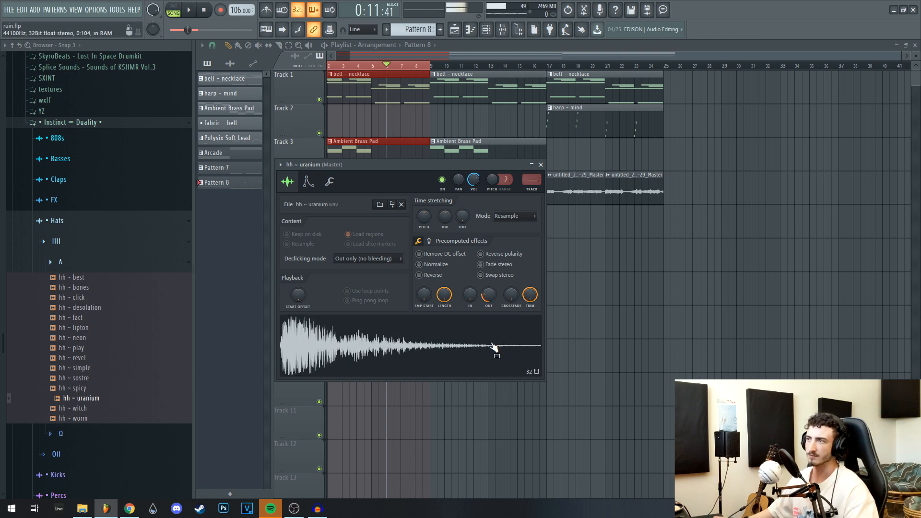
{"action": "left_click_drag", "start_coordinate": [442, 218], "coordinate": [442, 211]}
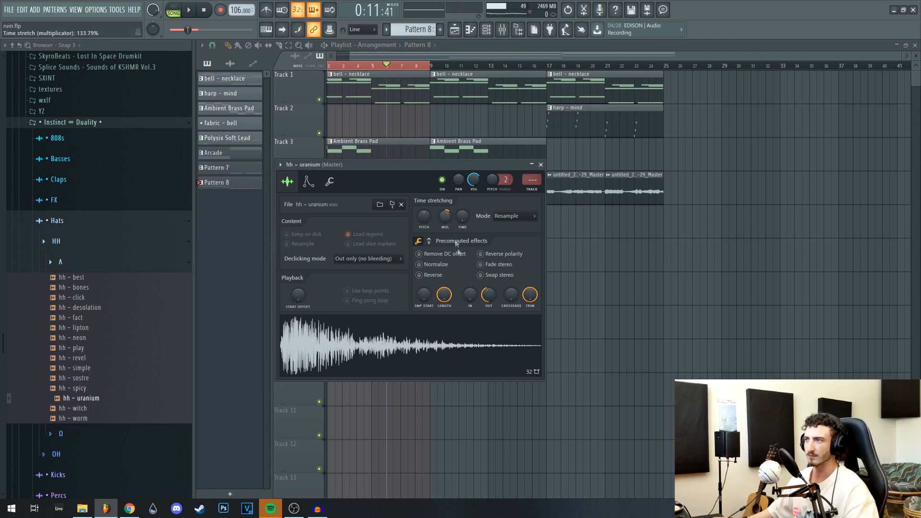
{"action": "left_click_drag", "start_coordinate": [488, 301], "coordinate": [486, 304]}
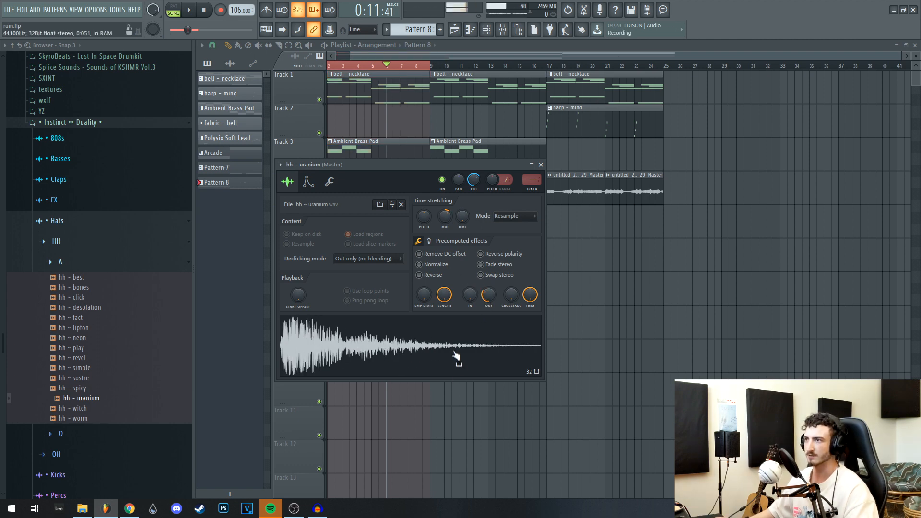
Write three C5 notes with varied velocities at the start of bar 1 for hh ~ uranium and duplicate them right behind
{"action": "key", "text": "F7"}
{"action": "key", "text": "space"}
{"action": "key", "text": "space"}
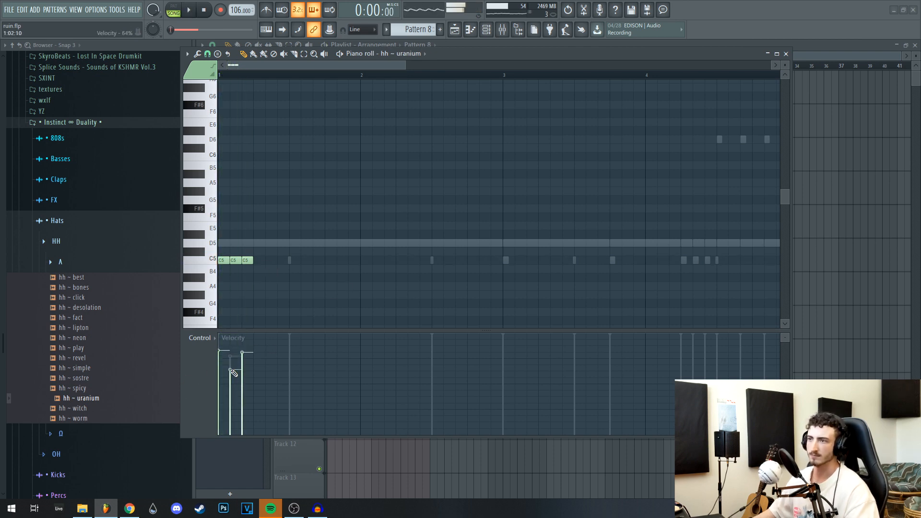
{"action": "key", "text": "ctrl+b"}
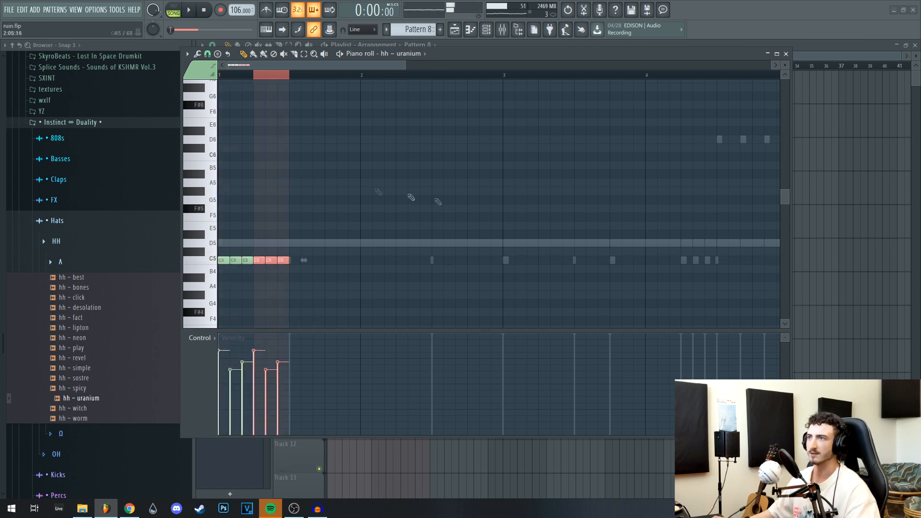
{"action": "key", "text": "ctrl+d"}
{"action": "key", "text": "space"}
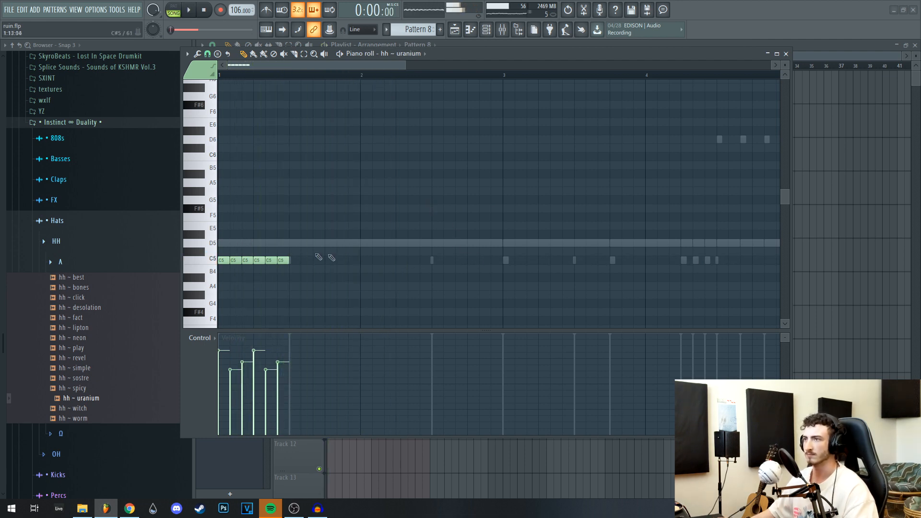
Repeat the C5 hat groups through bar 8, end bars 4 and 8 with short rolls descending to A4, and play the pattern
{"action": "key", "text": "ctrl+v"}
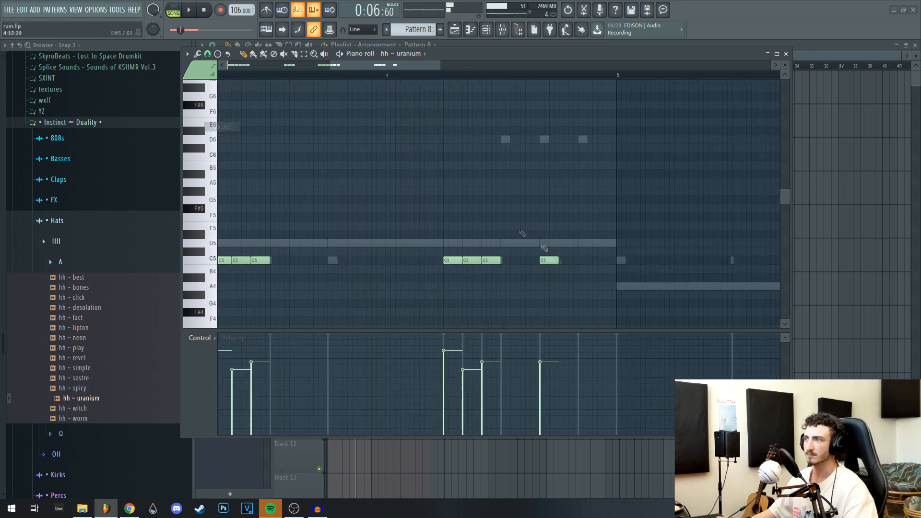
{"action": "scroll", "coordinate": [551, 254], "scroll_direction": "up", "scroll_amount": 2}
{"action": "left_click", "coordinate": [560, 260]}
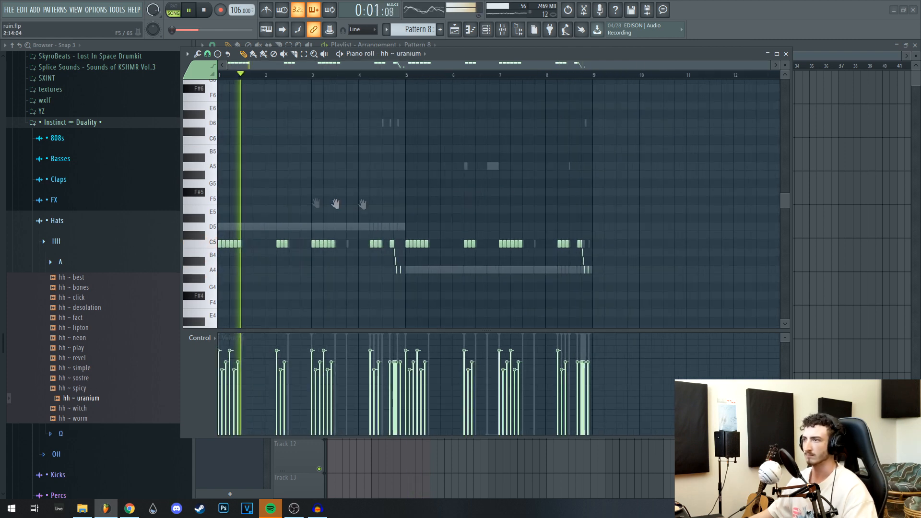
{"action": "key", "text": "space"}
Load hh ~ chungus from the Hats HH Ω folder into a new channel and open its piano roll
{"action": "key", "text": "F7"}
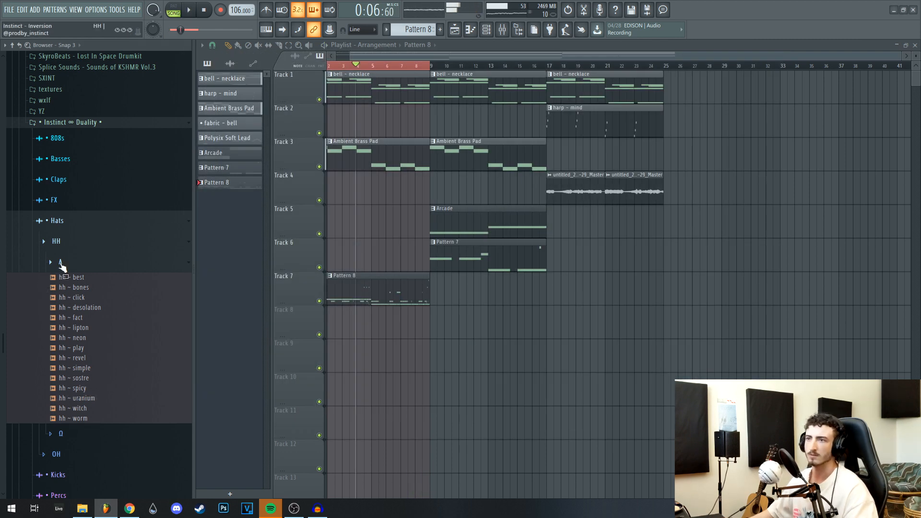
{"action": "left_click", "coordinate": [61, 263]}
{"action": "left_click", "coordinate": [61, 283]}
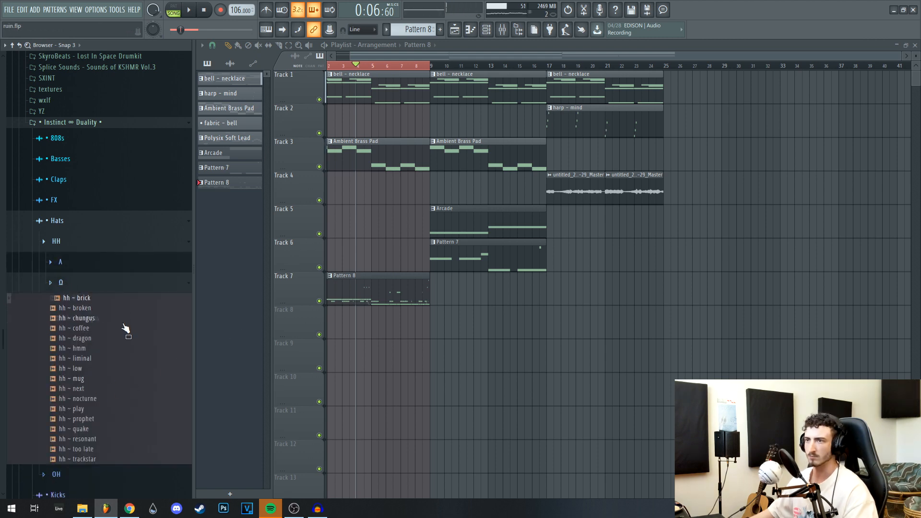
{"action": "key", "text": "F7"}
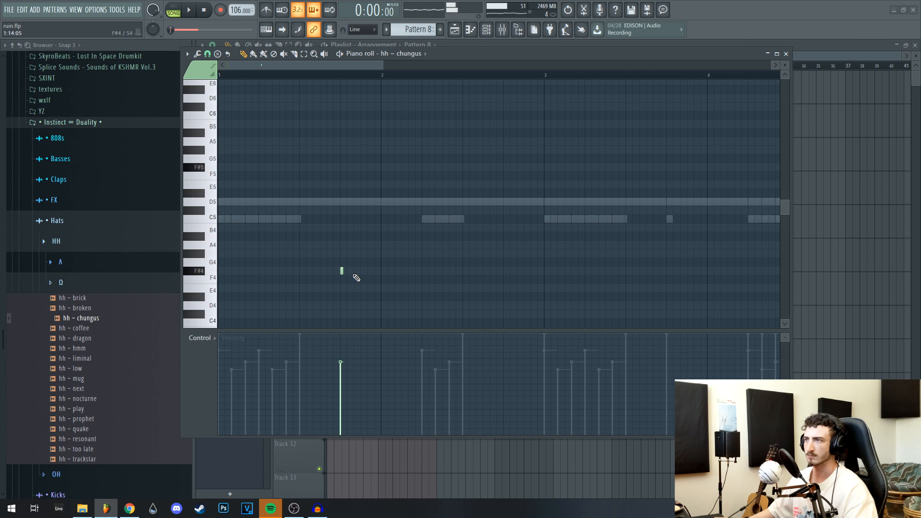
Place three short F#4 notes late in bar 1 and four more late in bar 2, playing the pattern to check them
{"action": "left_click", "coordinate": [369, 271]}
{"action": "key", "text": "space"}
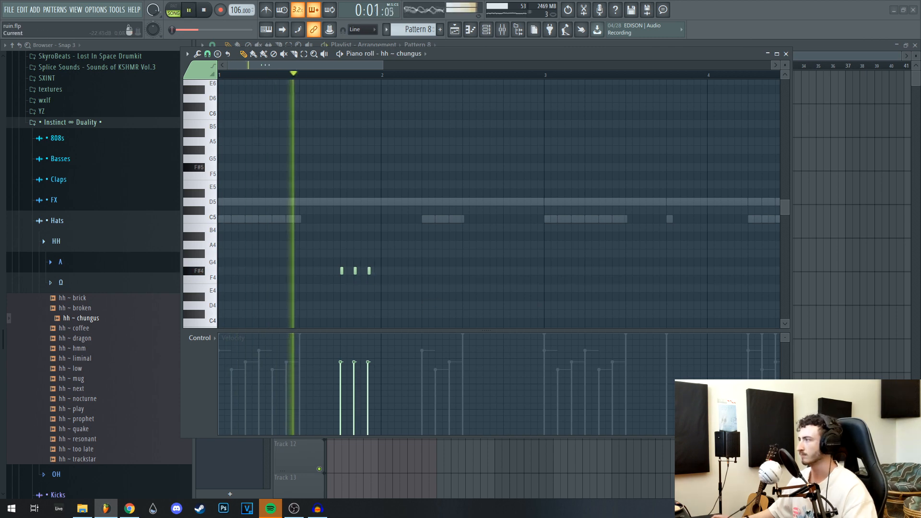
{"action": "key", "text": "space"}
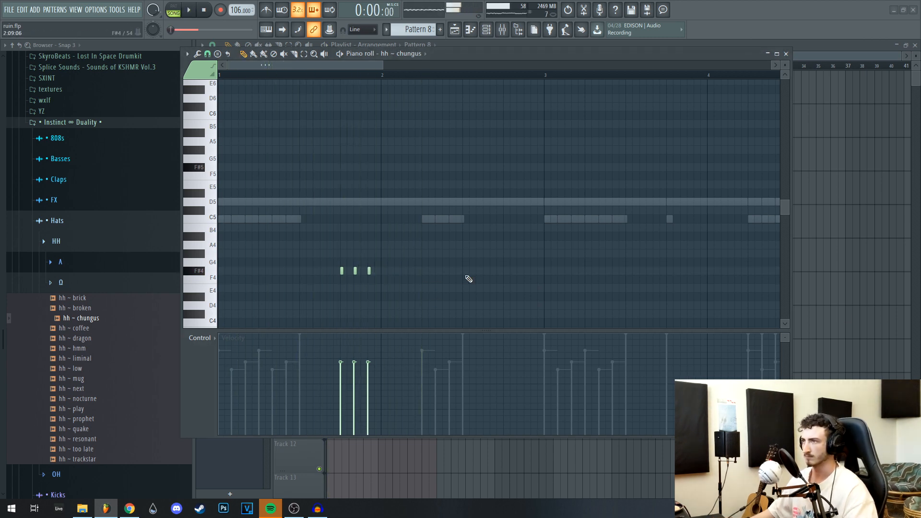
{"action": "key", "text": "space"}
{"action": "key", "text": "space"}
Replace the channel's sample with hh ~ play, add short F#4 notes in bars 3 and 4, and play from the start
{"action": "left_click", "coordinate": [93, 310]}
{"action": "left_click", "coordinate": [93, 301]}
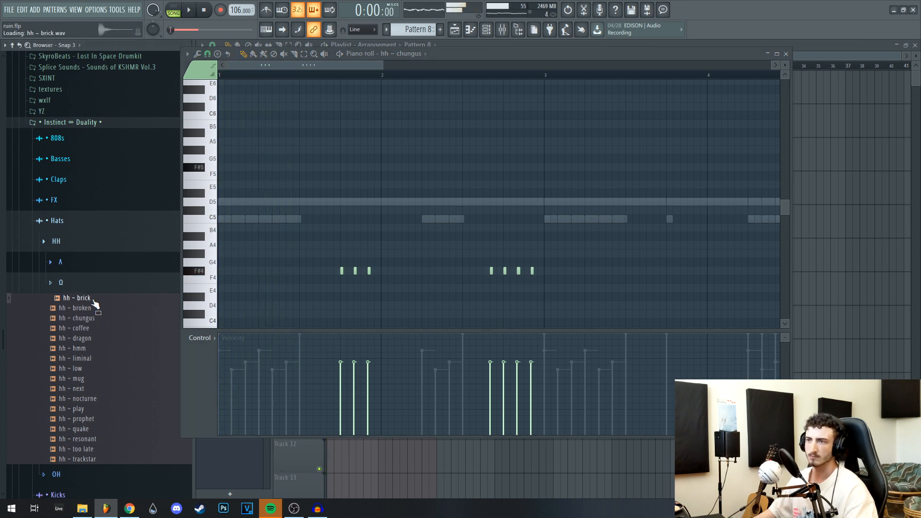
{"action": "key", "text": "space"}
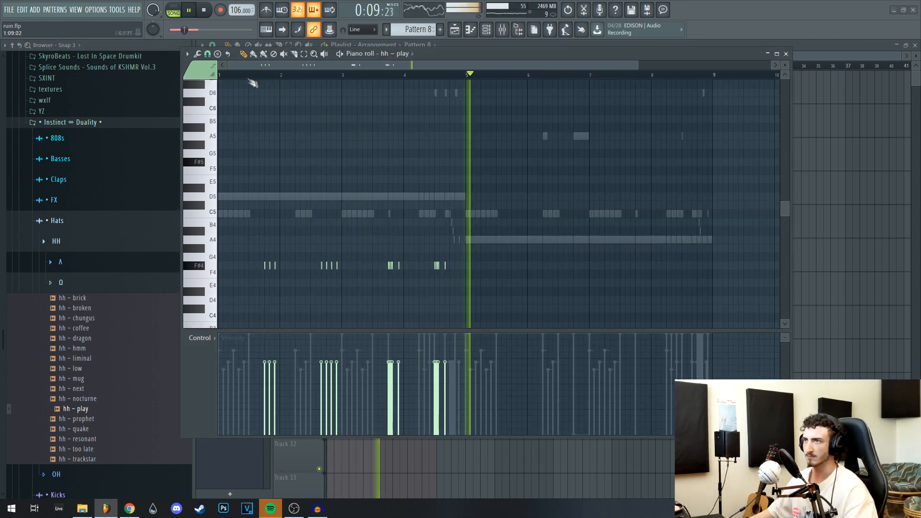
{"action": "left_click", "coordinate": [221, 75]}
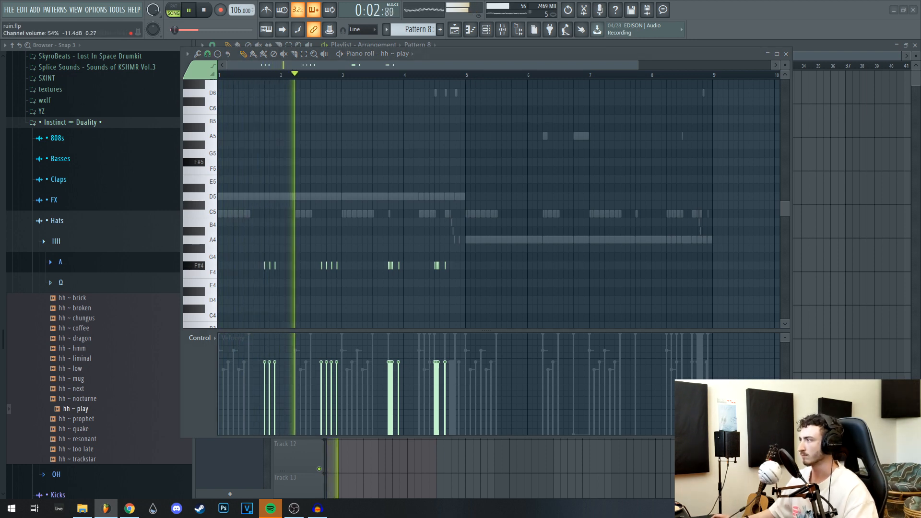
Add a fade-out to the hh ~ play sample in its sampler settings and close them
{"action": "left_click", "coordinate": [785, 54]}
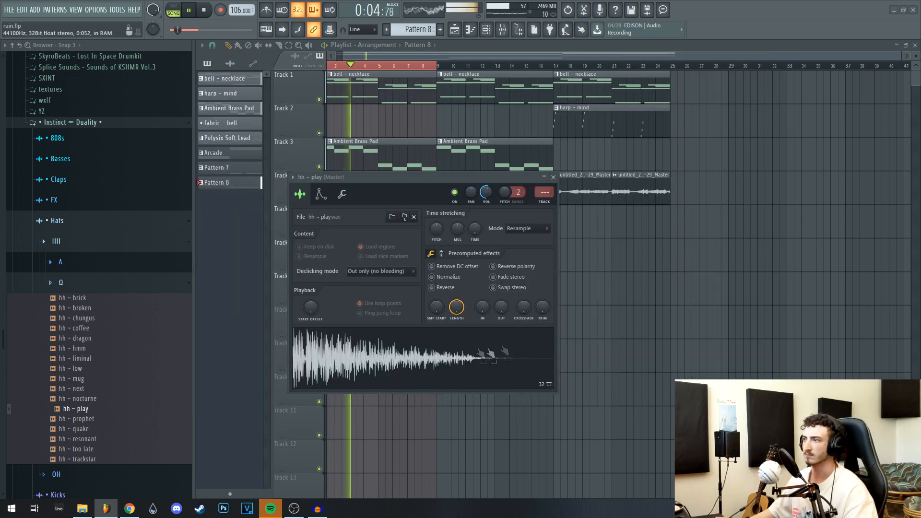
{"action": "left_click_drag", "start_coordinate": [500, 310], "coordinate": [500, 274]}
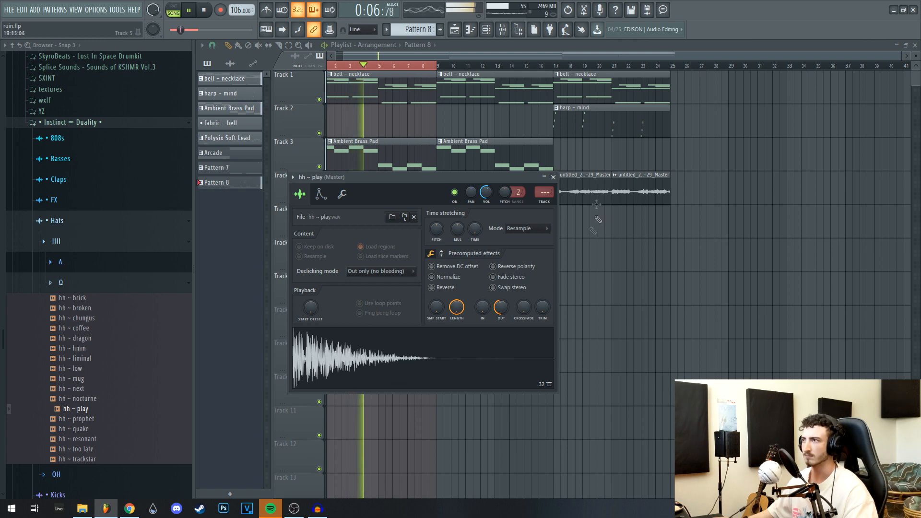
{"action": "left_click_drag", "start_coordinate": [499, 310], "coordinate": [500, 321]}
{"action": "left_click", "coordinate": [552, 177]}
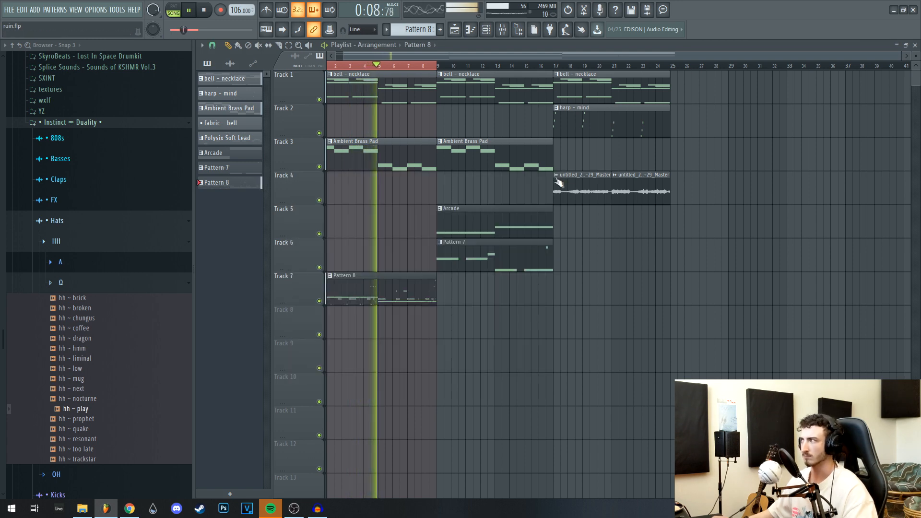
Duplicate all the F#4 notes of hh ~ play from bars 1 to 4 into bars 5 to 8
{"action": "left_click", "coordinate": [470, 29]}
{"action": "key", "text": "ctrl+a"}
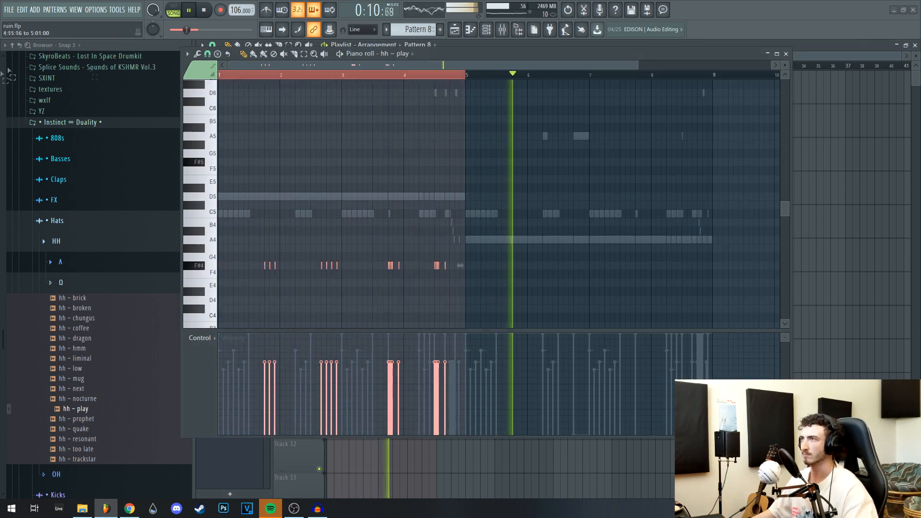
{"action": "key", "text": "ctrl+b"}
{"action": "key", "text": "ctrl+d"}
{"action": "left_click_drag", "start_coordinate": [605, 169], "coordinate": [638, 177]}
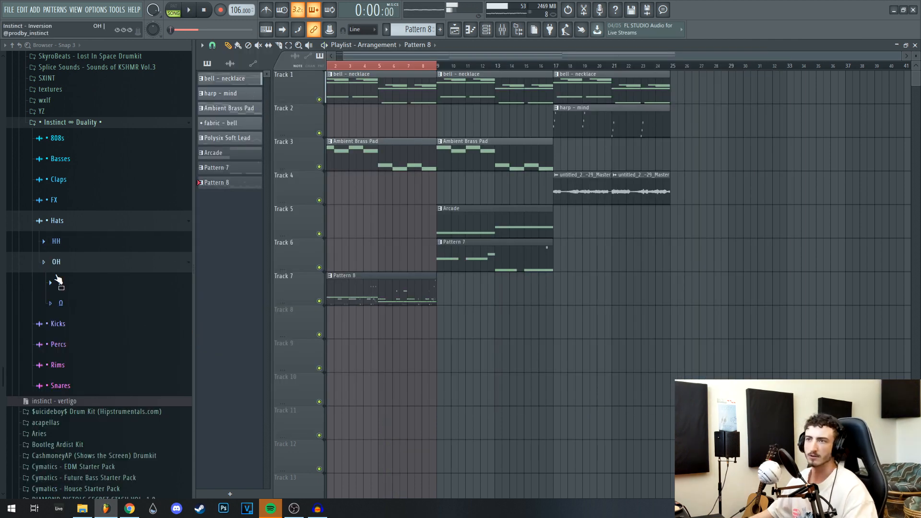
Preview the kit's open hats and add oh ~ favorite, oh ~ lowtop and oh ~ top as channels
{"action": "left_click", "coordinate": [57, 281]}
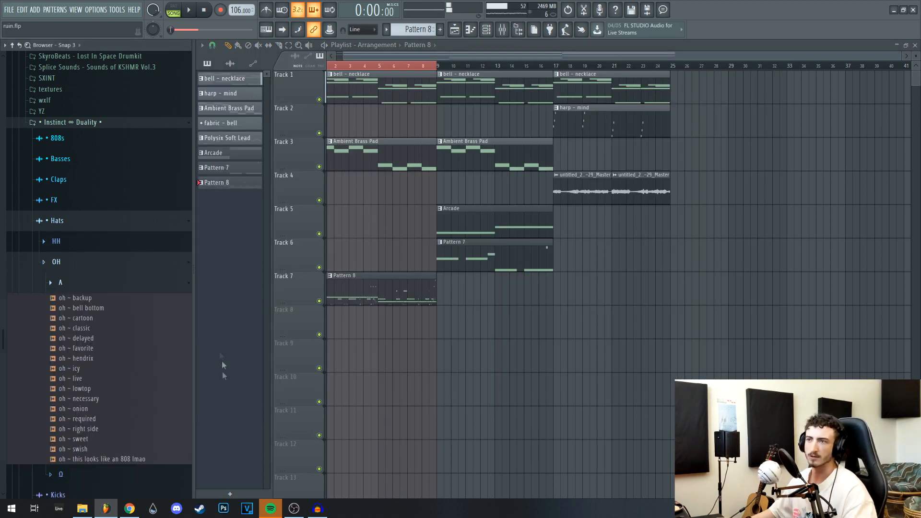
{"action": "scroll", "coordinate": [96, 316], "scroll_direction": "down", "scroll_amount": 3}
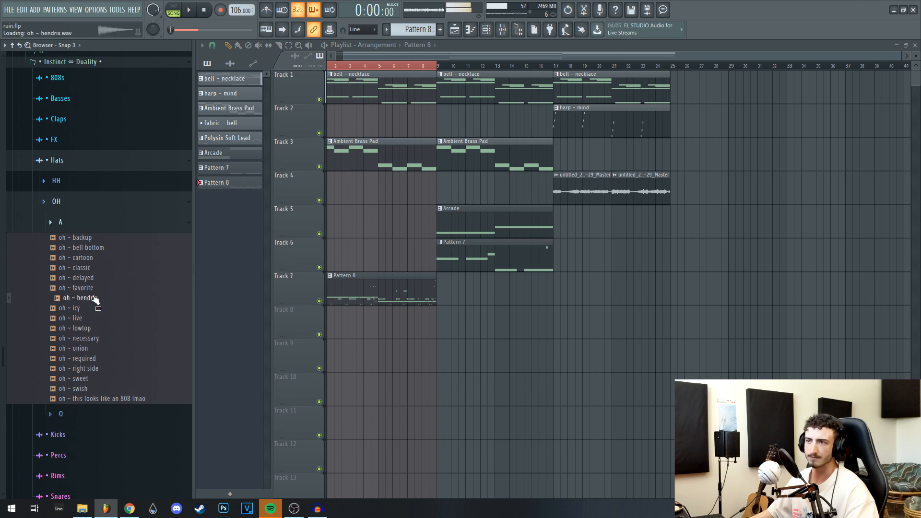
{"action": "left_click_drag", "start_coordinate": [90, 291], "coordinate": [920, 287]}
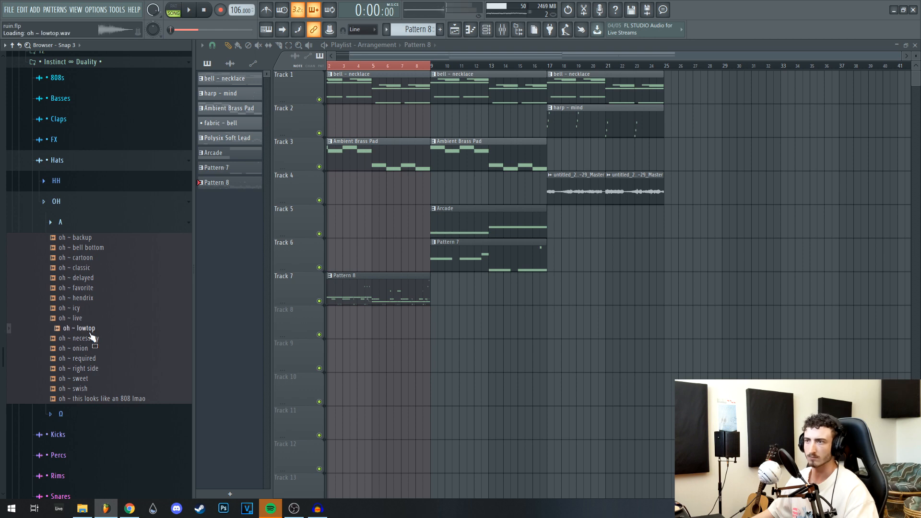
{"action": "left_click_drag", "start_coordinate": [90, 332], "coordinate": [920, 355]}
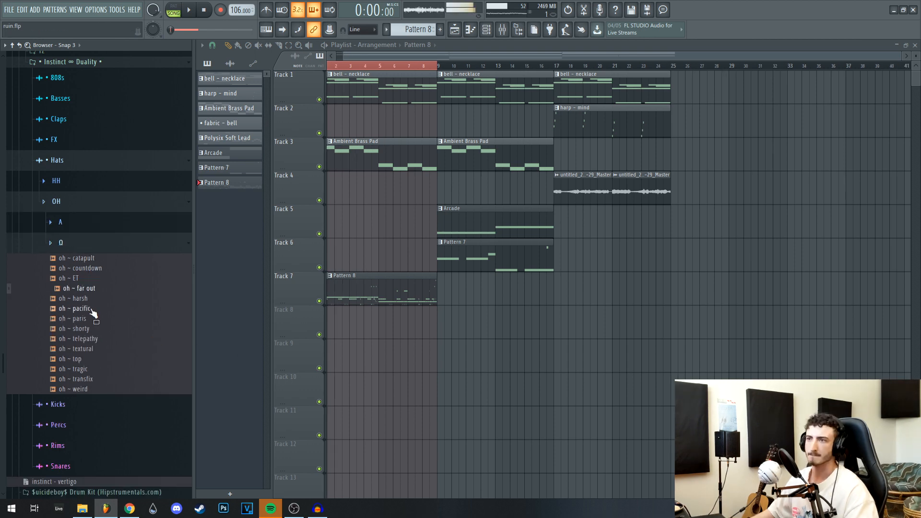
{"action": "left_click", "coordinate": [91, 310]}
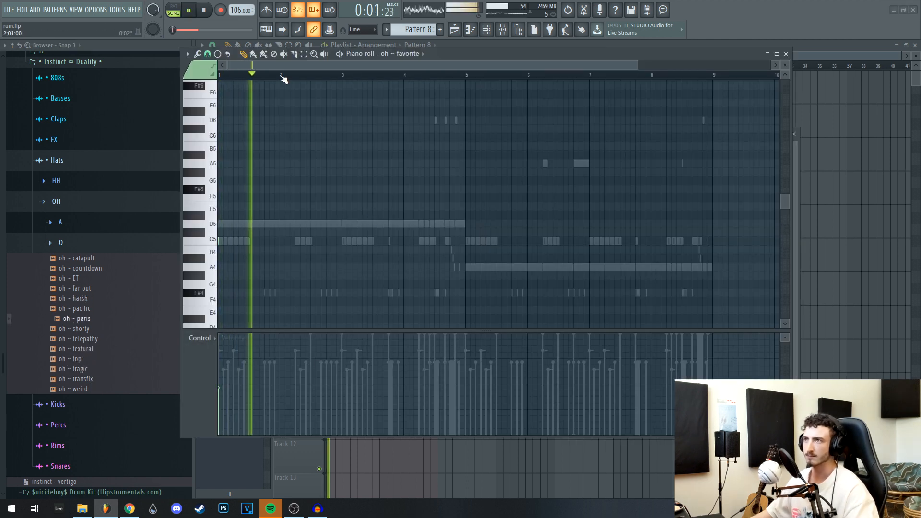
Select bars 1 and 2 of oh ~ favorite, and place short C5 oh ~ lowtop notes late in bar 1 and on beat 2 of bar 2
{"action": "left_click_drag", "start_coordinate": [344, 75], "coordinate": [218, 75]}
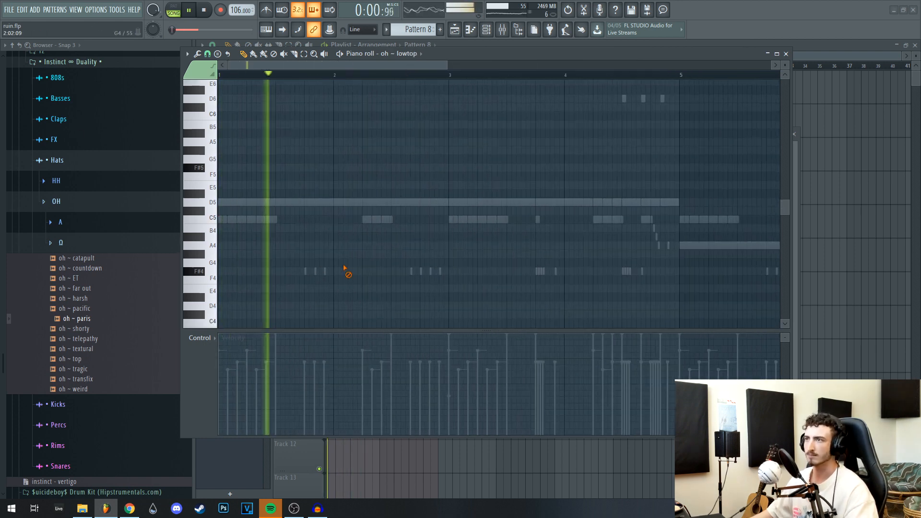
{"action": "left_click", "coordinate": [305, 219]}
{"action": "key", "text": "space"}
{"action": "key", "text": "space"}
{"action": "key", "text": "ctrl+a"}
{"action": "left_click", "coordinate": [464, 248], "text": "ctrl"}
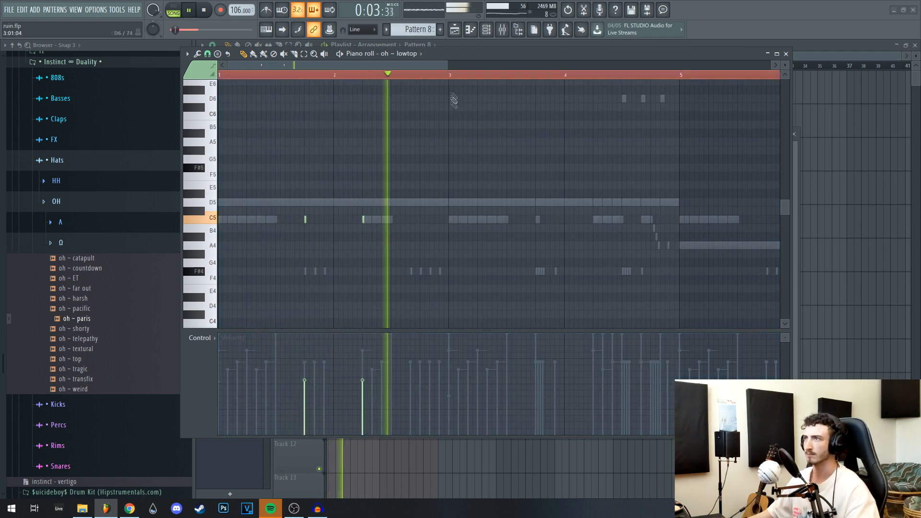
Duplicate the oh ~ lowtop notes from bars 1–2 into bars 3–4, and all four bars into bars 5–8
{"action": "left_click_drag", "start_coordinate": [450, 77], "coordinate": [220, 76]}
{"action": "key", "text": "ctrl+b"}
{"action": "left_click", "coordinate": [576, 76], "text": "ctrl"}
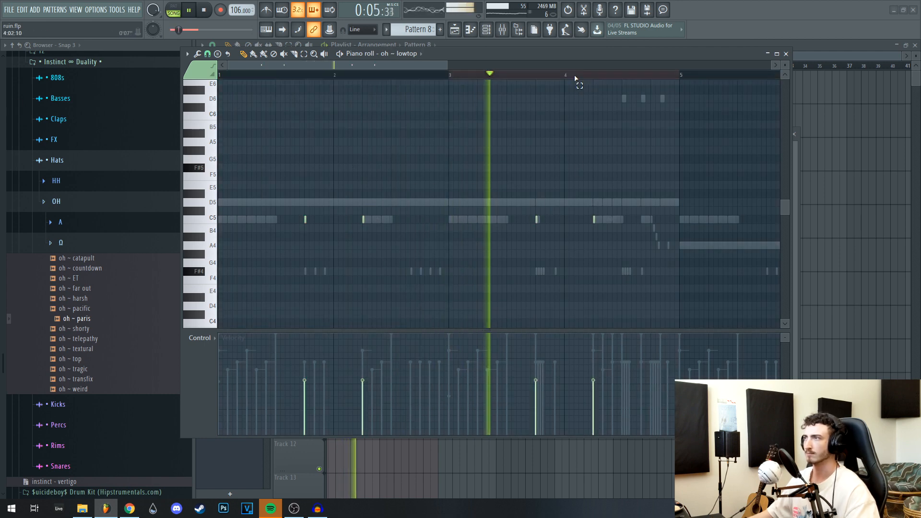
{"action": "scroll", "coordinate": [603, 198], "scroll_direction": "down", "scroll_amount": 2}
{"action": "key", "text": "ctrl+a"}
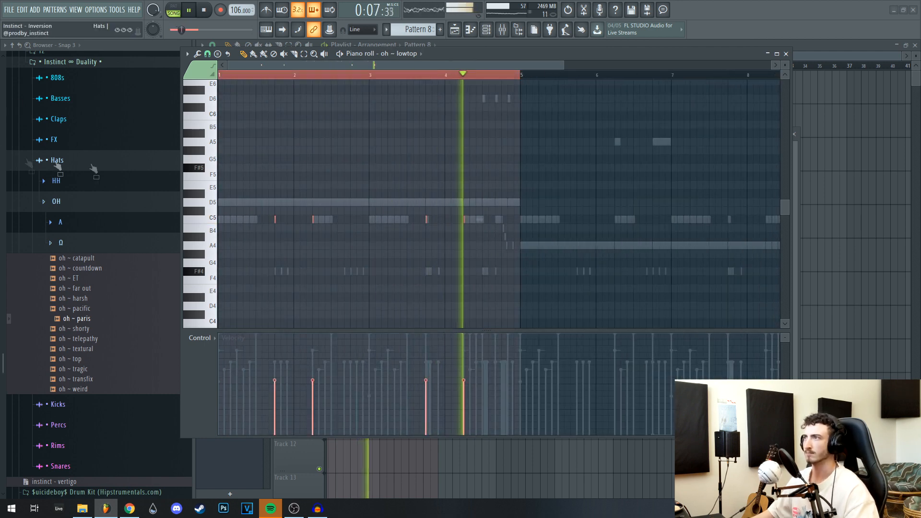
{"action": "key", "text": "ctrl+b"}
Alternate the panning of the oh ~ lowtop notes between left and right, vary their velocities slightly, and close the piano roll
{"action": "scroll", "coordinate": [582, 173], "scroll_direction": "down", "scroll_amount": 1}
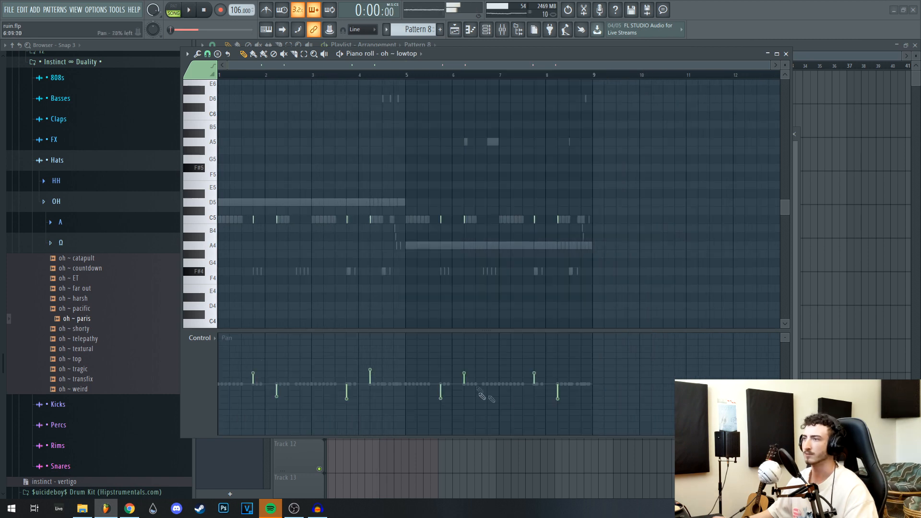
{"action": "left_click", "coordinate": [227, 347]}
{"action": "left_click", "coordinate": [211, 366]}
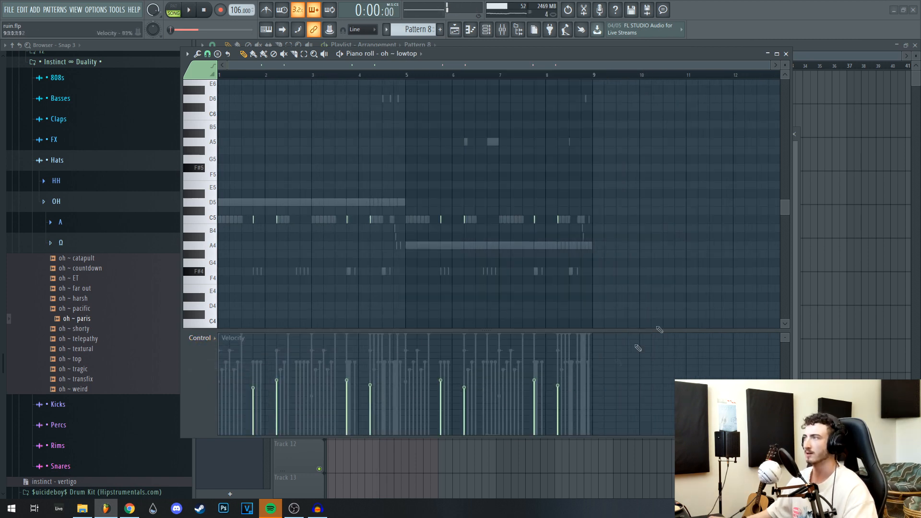
{"action": "left_click", "coordinate": [786, 54]}
Open oh ~ top in the piano roll, place a short C5 note on beat 2 of bar 1, and display note panning
{"action": "right_click", "coordinate": [487, 374]}
{"action": "left_click", "coordinate": [540, 363]}
{"action": "scroll", "coordinate": [582, 266], "scroll_direction": "up", "scroll_amount": 1}
{"action": "key", "text": "space"}
{"action": "scroll", "coordinate": [244, 241], "scroll_direction": "up", "scroll_amount": 2}
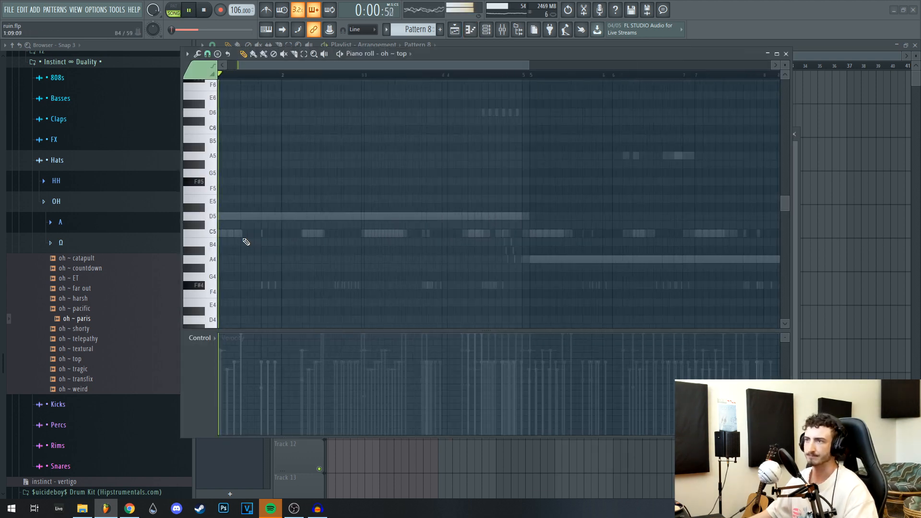
{"action": "key", "text": "space"}
{"action": "left_click", "coordinate": [211, 338]}
{"action": "left_click", "coordinate": [213, 357]}
{"action": "key", "text": "space"}
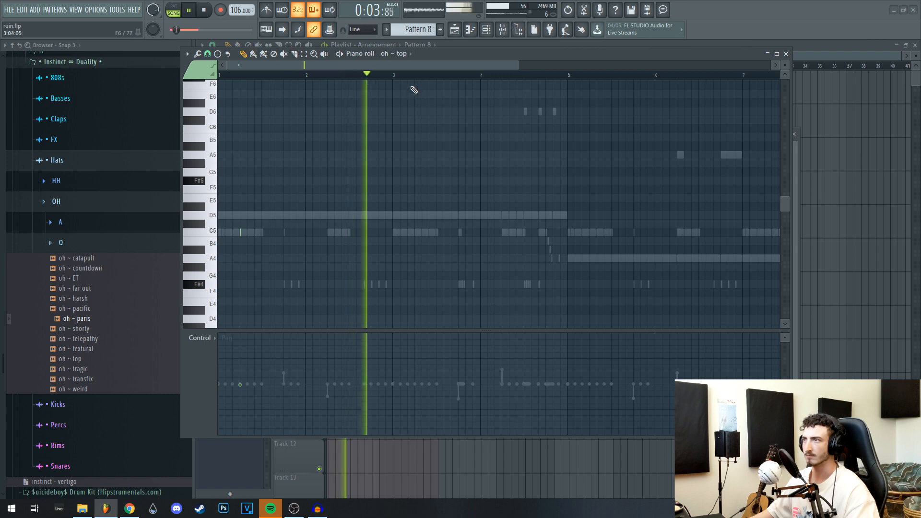
Duplicate the oh ~ top note from bars 1–2 into bars 3–4, and the four bars into bars 5–8
{"action": "left_click_drag", "start_coordinate": [393, 76], "coordinate": [219, 75]}
{"action": "key", "text": "ctrl+b"}
{"action": "right_click", "coordinate": [451, 76]}
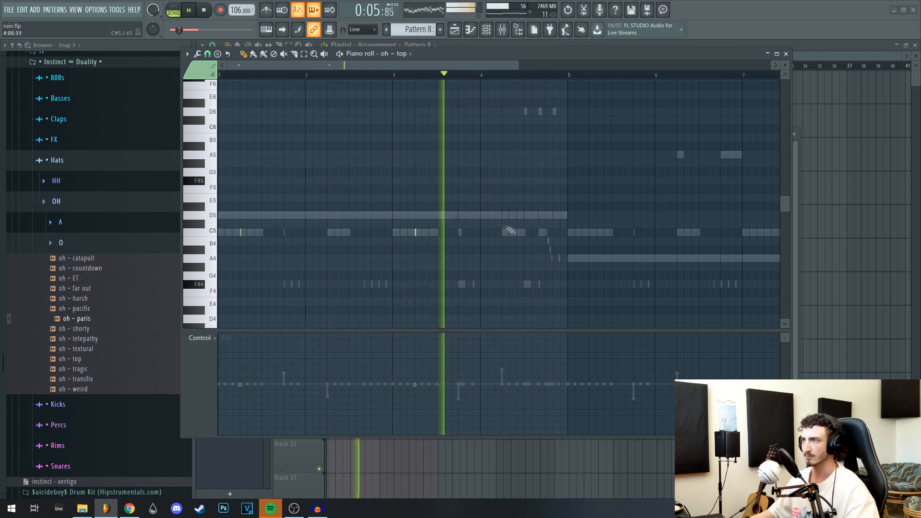
{"action": "left_click_drag", "start_coordinate": [569, 76], "coordinate": [37, 162]}
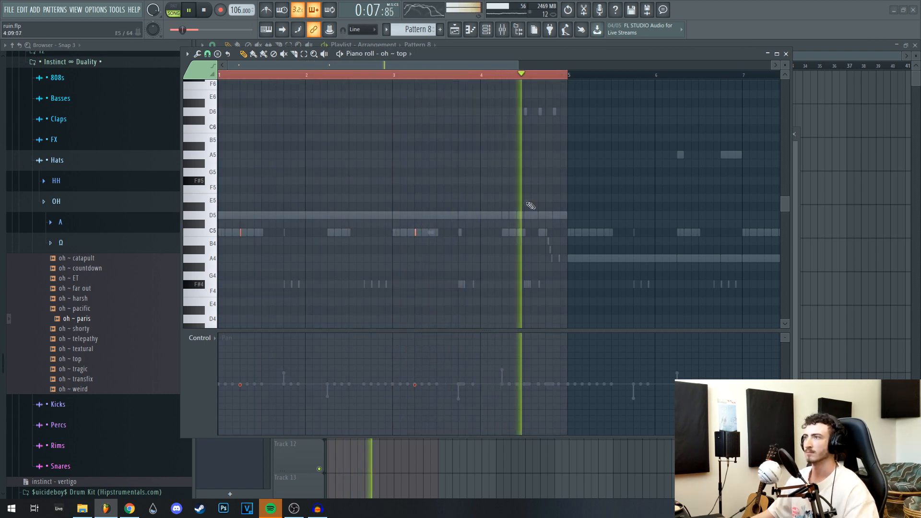
{"action": "key", "text": "ctrl+b"}
{"action": "scroll", "coordinate": [533, 206], "scroll_direction": "down", "scroll_amount": 5}
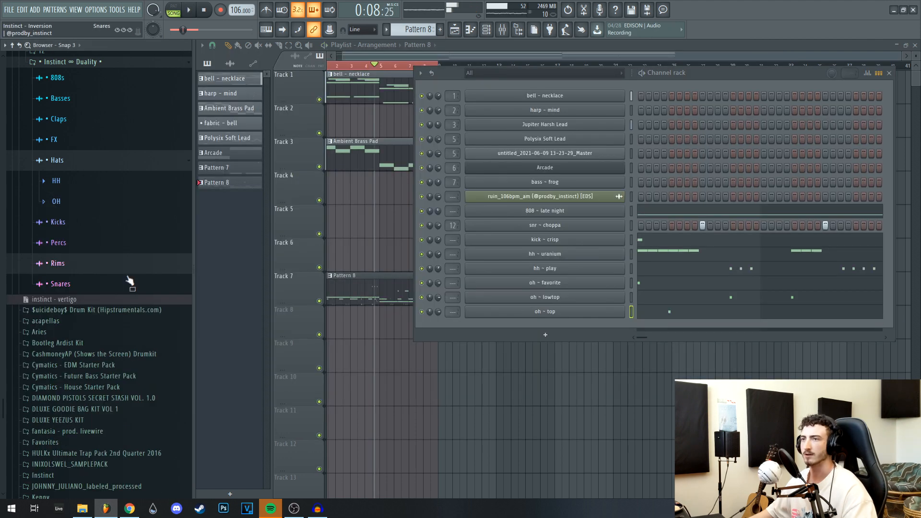
Preview the kit's rims and snares and add rim ~ dime bag and snr ~ film as new channels
{"action": "left_click", "coordinate": [67, 292]}
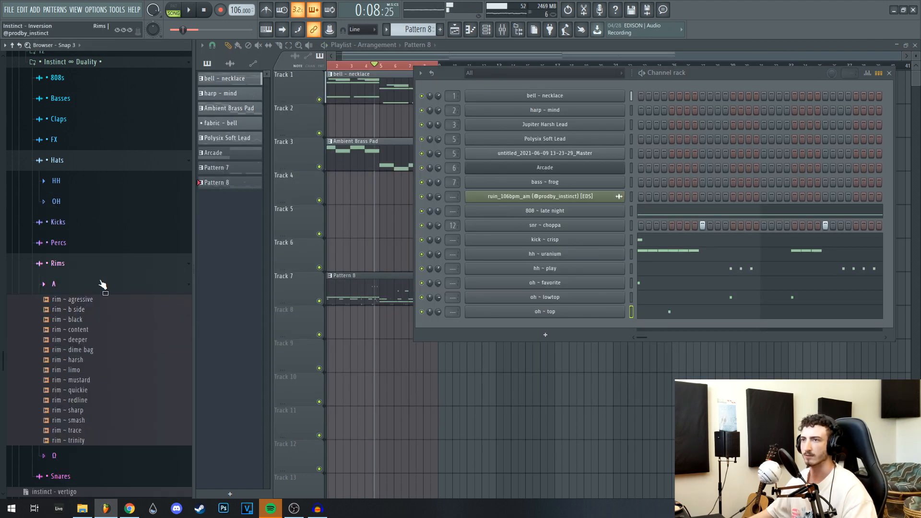
{"action": "scroll", "coordinate": [102, 285], "scroll_direction": "down", "scroll_amount": 3}
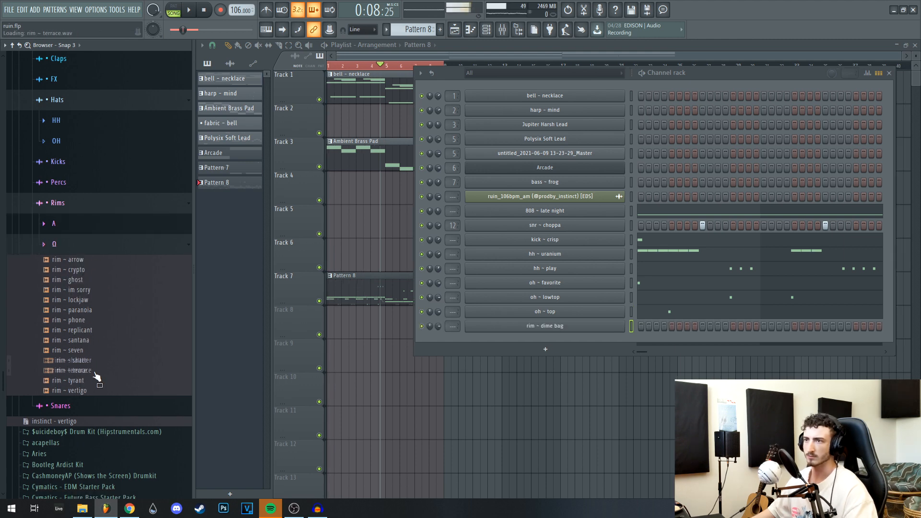
{"action": "left_click", "coordinate": [99, 406]}
{"action": "left_click", "coordinate": [85, 265]}
{"action": "left_click", "coordinate": [82, 301]}
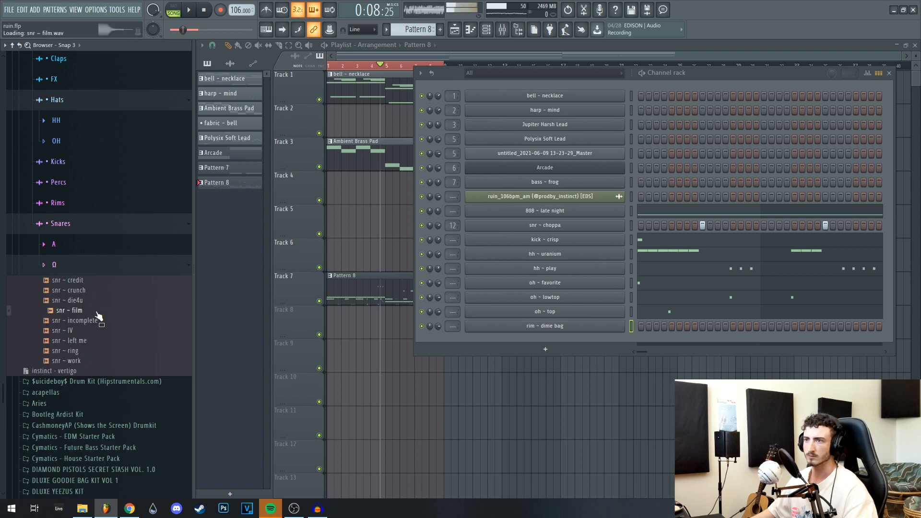
{"action": "left_click_drag", "start_coordinate": [255, 325], "coordinate": [568, 338]}
Preview the samples in the kit's Percs folder and add perc ~ scrape as a new channel
{"action": "left_click", "coordinate": [58, 182]}
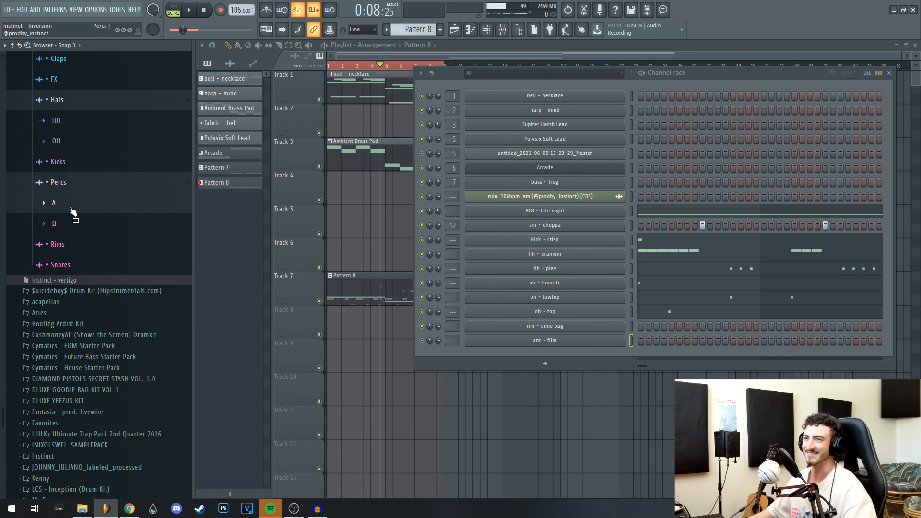
{"action": "left_click", "coordinate": [71, 209]}
{"action": "left_click", "coordinate": [57, 207]}
{"action": "left_click", "coordinate": [93, 224]}
{"action": "left_click", "coordinate": [94, 225]}
{"action": "left_click", "coordinate": [86, 232]}
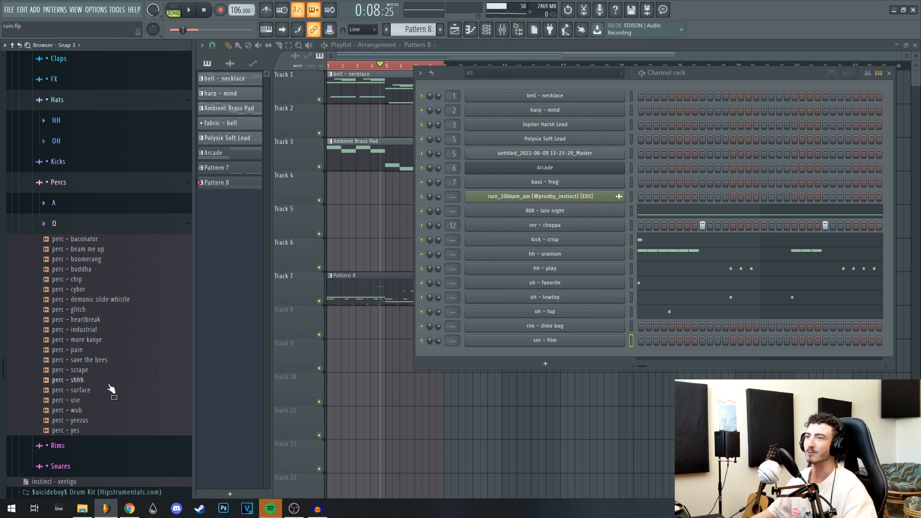
{"action": "left_click", "coordinate": [96, 269]}
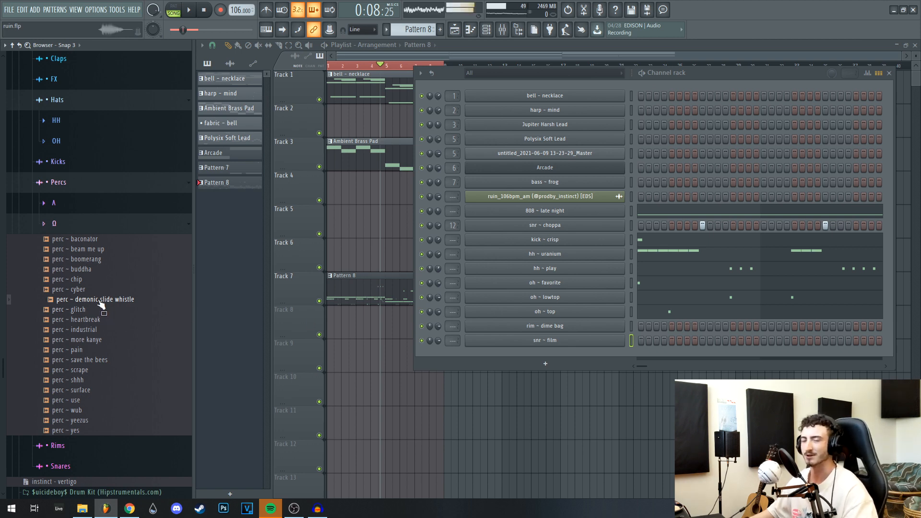
{"action": "key", "text": "Up"}
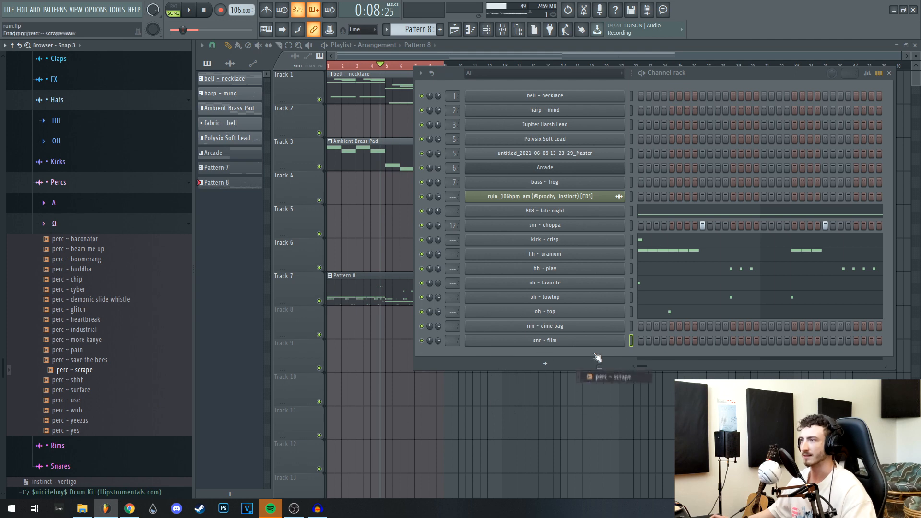
{"action": "left_click_drag", "start_coordinate": [597, 358], "coordinate": [603, 356]}
Place a short C5 perc ~ scrape note on beat 2 of bar 2 and remove the oh ~ lowtop note at that spot
{"action": "left_click_drag", "start_coordinate": [738, 82], "coordinate": [893, 87]}
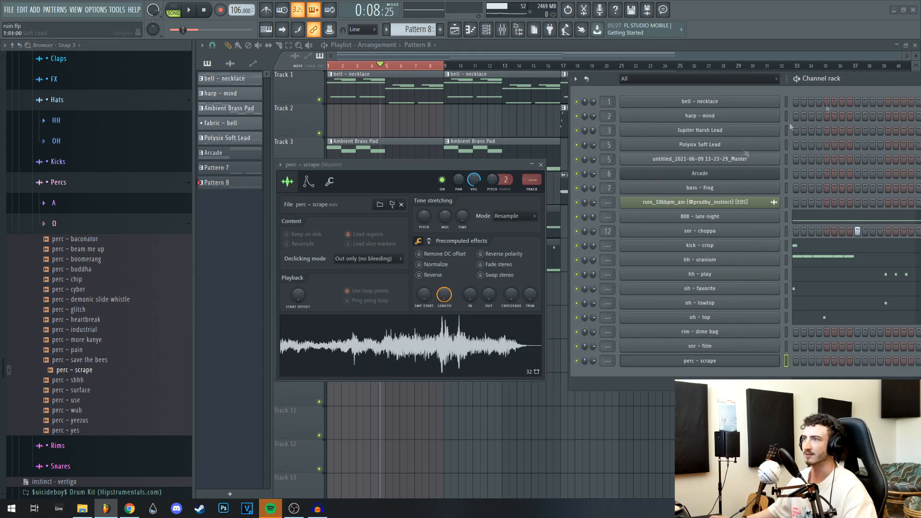
{"action": "key", "text": "F7"}
{"action": "key", "text": "space"}
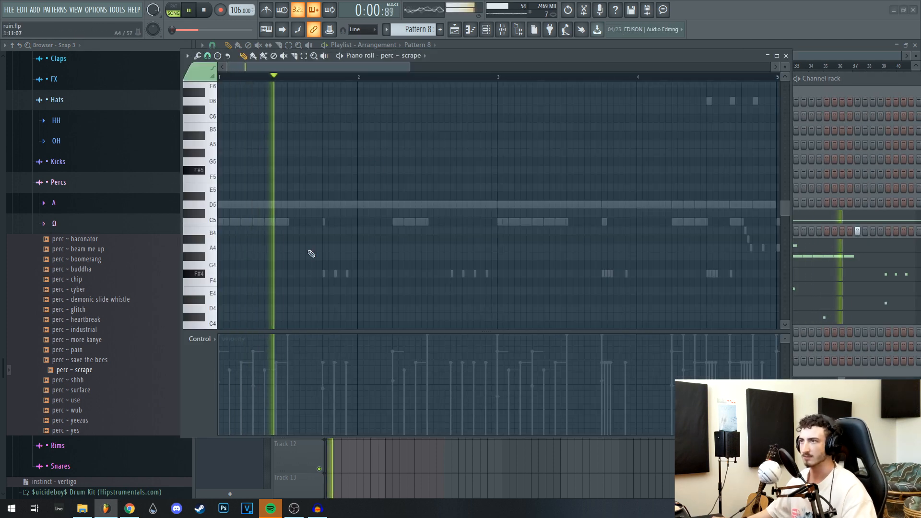
{"action": "left_click", "coordinate": [393, 222]}
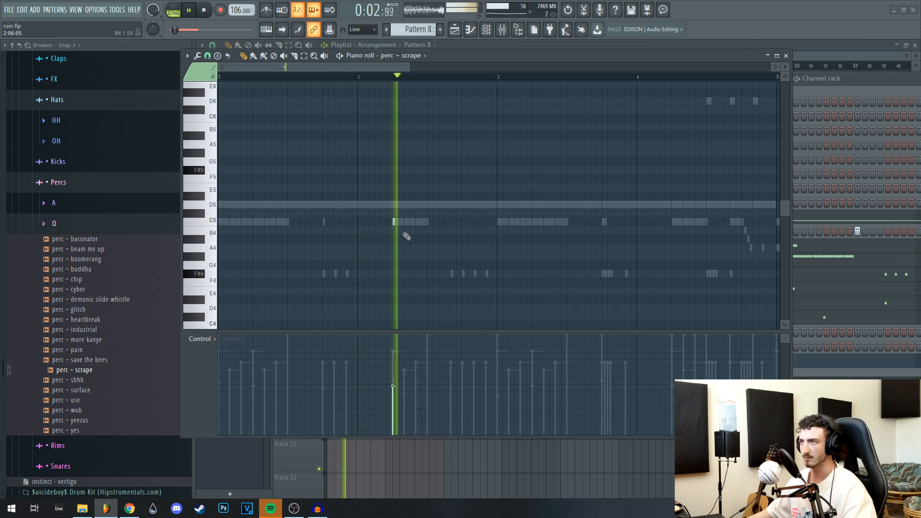
{"action": "key", "text": "space"}
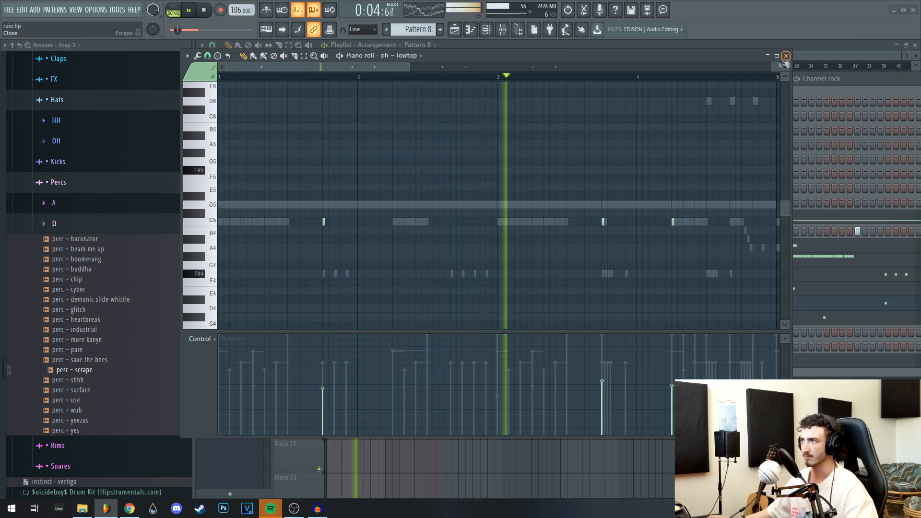
Set perc ~ scrape's time stretching to Stretch mode with a 111.73% multiplier, close its settings, and play the loop
{"action": "scroll", "coordinate": [588, 234], "scroll_direction": "down", "scroll_amount": 2}
{"action": "scroll", "coordinate": [555, 234], "scroll_direction": "down", "scroll_amount": 2}
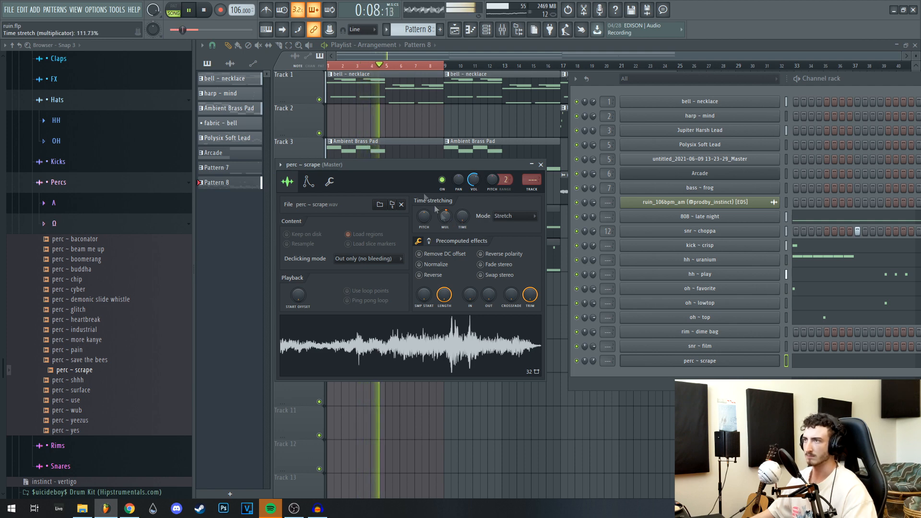
{"action": "left_click", "coordinate": [540, 164]}
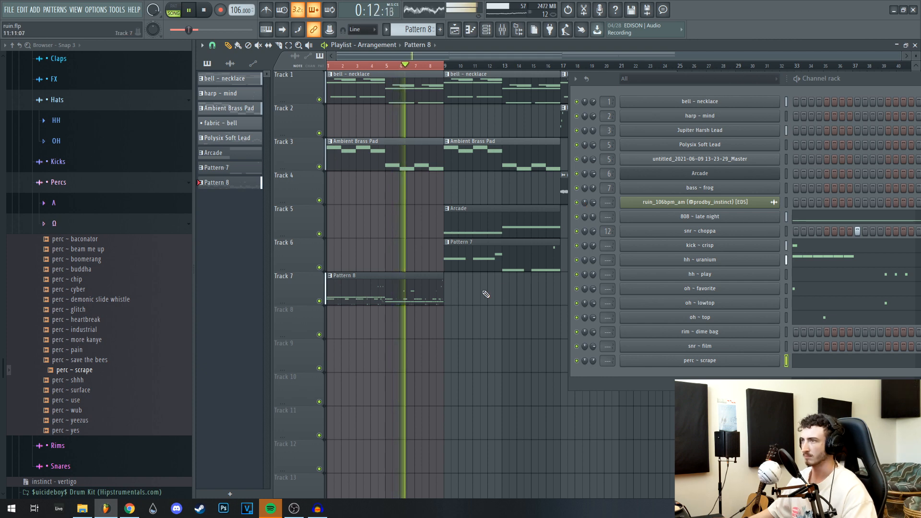
{"action": "key", "text": "space"}
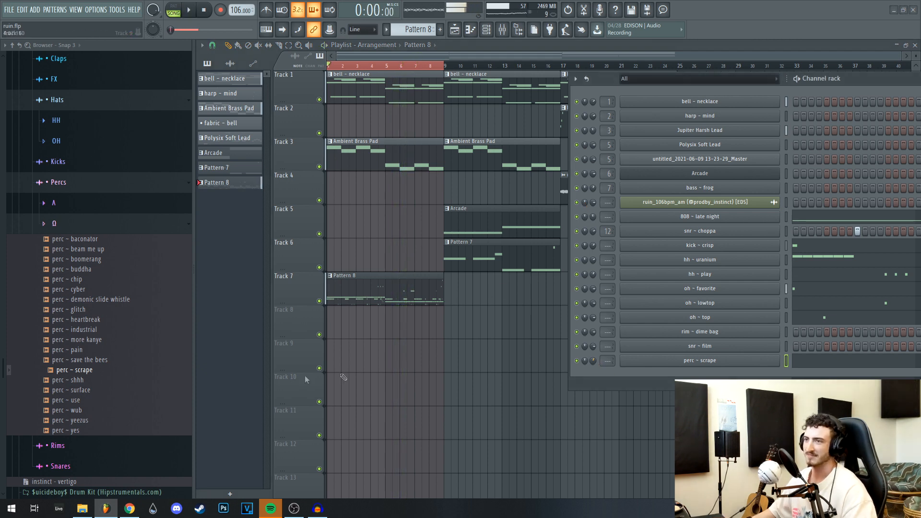
Preview more percussion samples from both Percs subfolders and add perc ~ samurai as a new channel
{"action": "scroll", "coordinate": [395, 389], "scroll_direction": "down", "scroll_amount": 1}
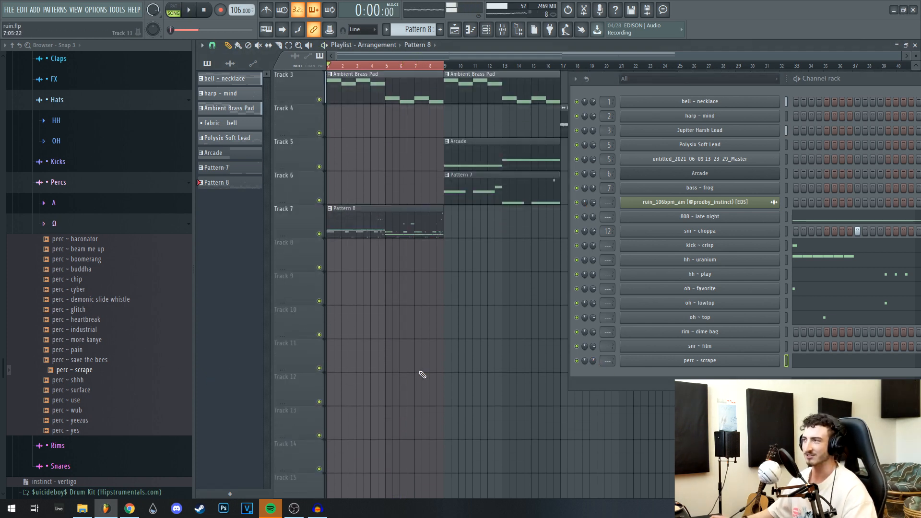
{"action": "left_click", "coordinate": [97, 260]}
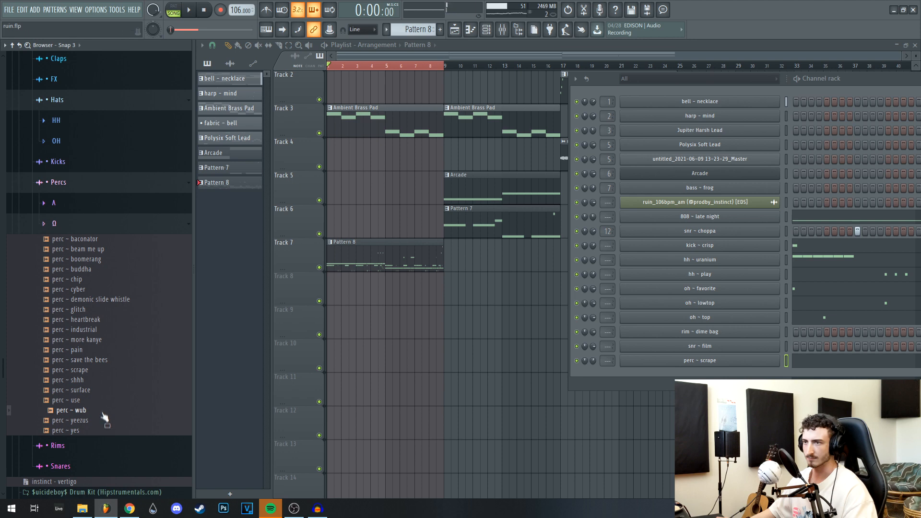
{"action": "left_click", "coordinate": [98, 321]}
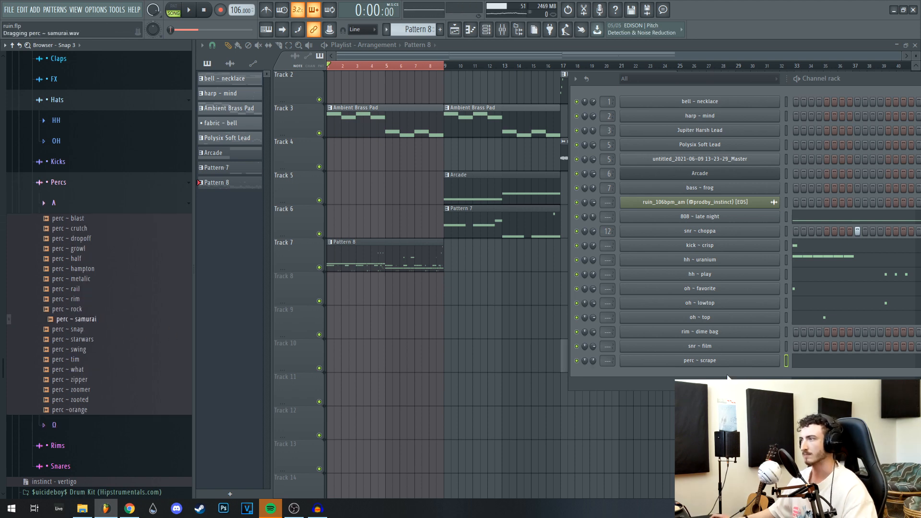
{"action": "left_click_drag", "start_coordinate": [727, 378], "coordinate": [730, 376]}
Place a C5 perc ~ samurai note on beat 4 of bar 2 while the loop plays
{"action": "right_click", "coordinate": [734, 376]}
{"action": "left_click", "coordinate": [748, 364]}
{"action": "key", "text": "space"}
{"action": "scroll", "coordinate": [273, 276], "scroll_direction": "up", "scroll_amount": 3}
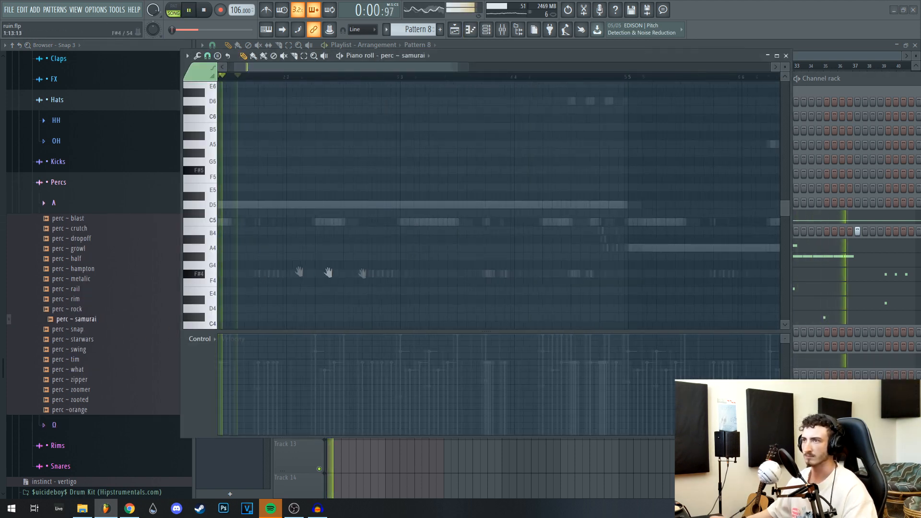
{"action": "left_click_drag", "start_coordinate": [329, 272], "coordinate": [374, 264]}
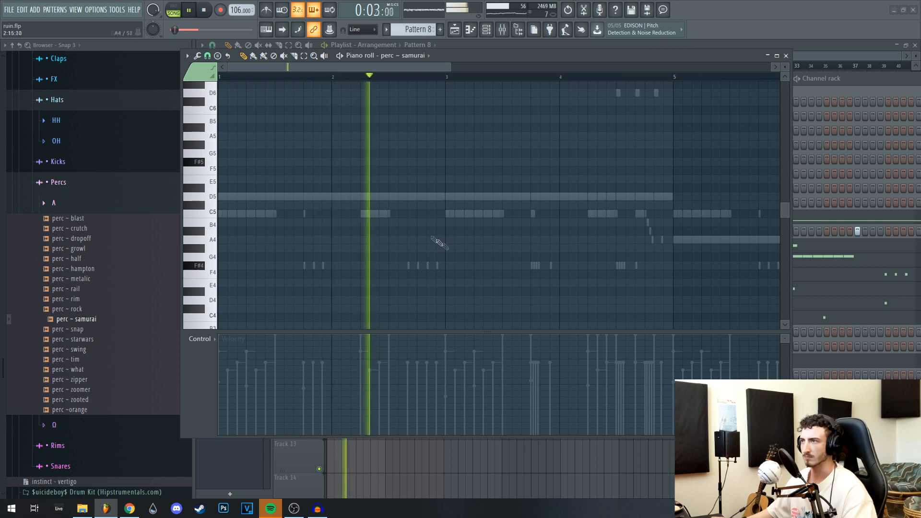
{"action": "left_click", "coordinate": [421, 214]}
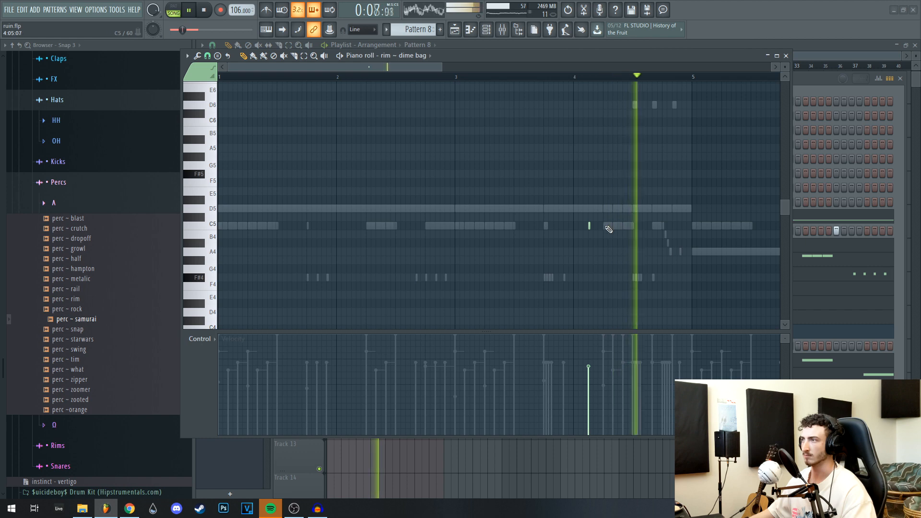
Place a short C5 rim ~ dime bag note late in the first beat of bar 4 and nudge its timing
{"action": "left_click_drag", "start_coordinate": [589, 226], "coordinate": [594, 225]}
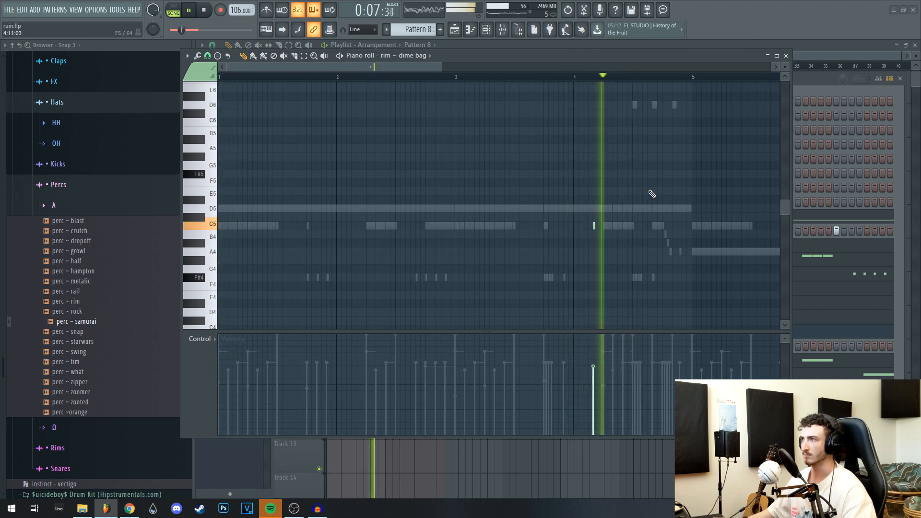
{"action": "left_click", "coordinate": [520, 88]}
{"action": "right_click", "coordinate": [520, 88]}
{"action": "left_click", "coordinate": [521, 76]}
{"action": "left_click", "coordinate": [207, 56]}
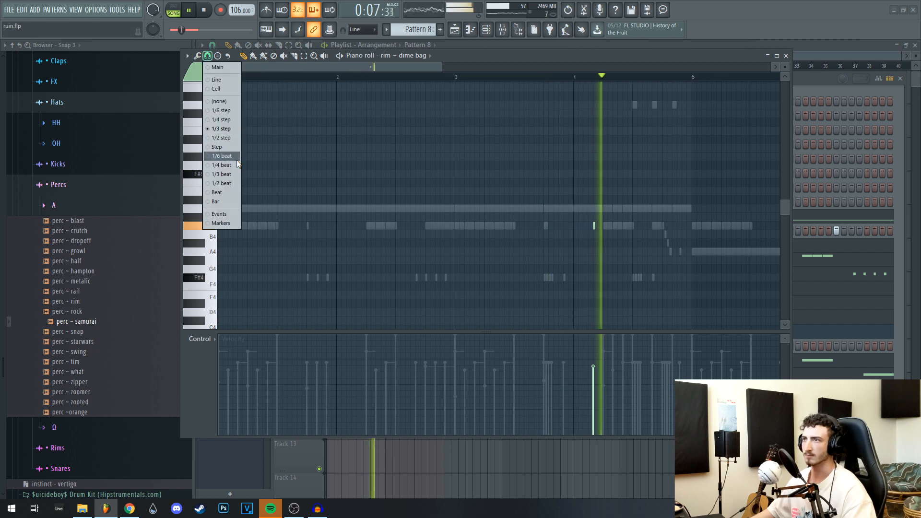
{"action": "left_click", "coordinate": [593, 371]}
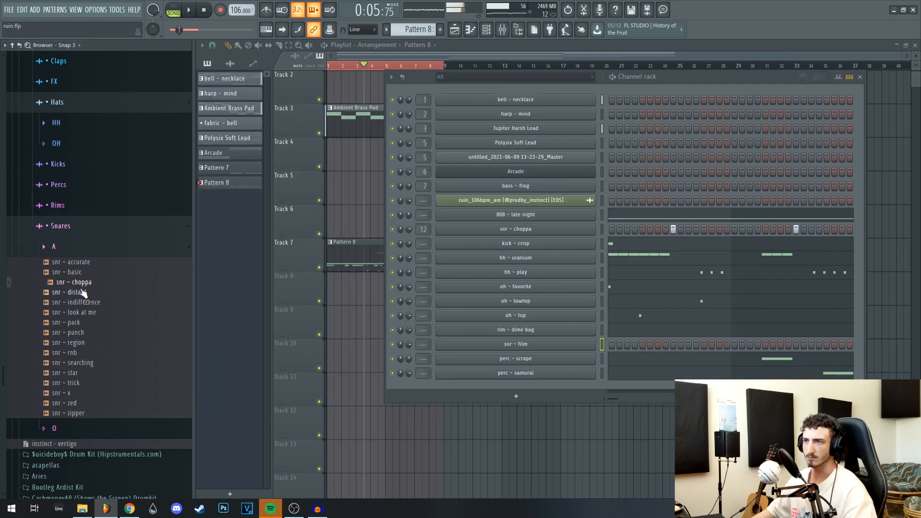
Replace the snr ~ film sample with snr ~ look at me and open that channel's piano roll with the loop playing
{"action": "left_click_drag", "start_coordinate": [550, 350], "coordinate": [551, 349]}
{"action": "right_click", "coordinate": [553, 346]}
{"action": "left_click", "coordinate": [614, 344]}
{"action": "scroll", "coordinate": [382, 246], "scroll_direction": "up", "scroll_amount": 1}
{"action": "key", "text": "space"}
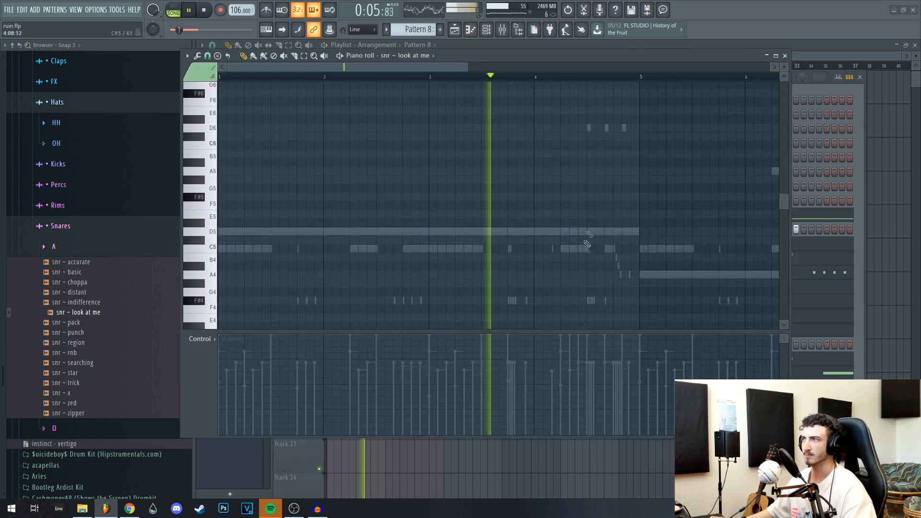
Place a four-note C5 snare roll on beat 4 of bar 4 and one more hit after it, with rising velocities
{"action": "left_click_drag", "start_coordinate": [667, 264], "coordinate": [544, 222]}
{"action": "scroll", "coordinate": [538, 214], "scroll_direction": "up", "scroll_amount": 3}
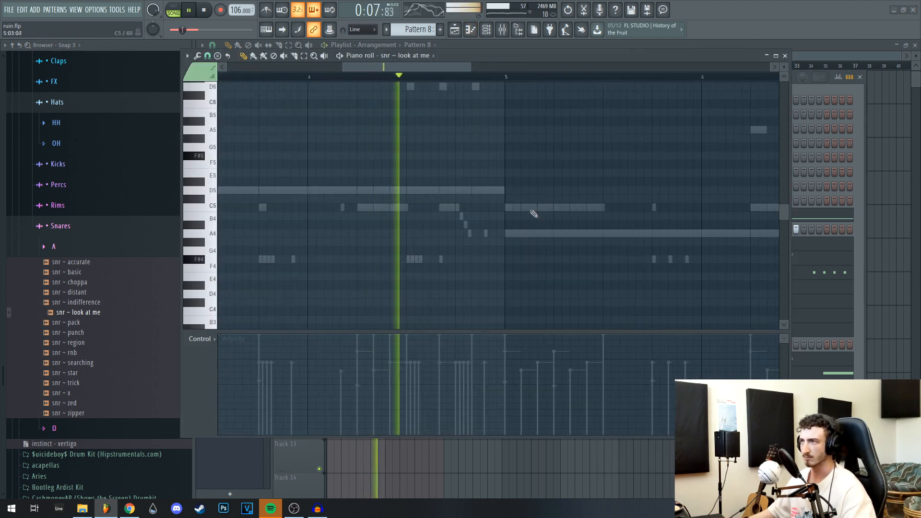
{"action": "key", "text": "space"}
{"action": "scroll", "coordinate": [463, 214], "scroll_direction": "up", "scroll_amount": 2}
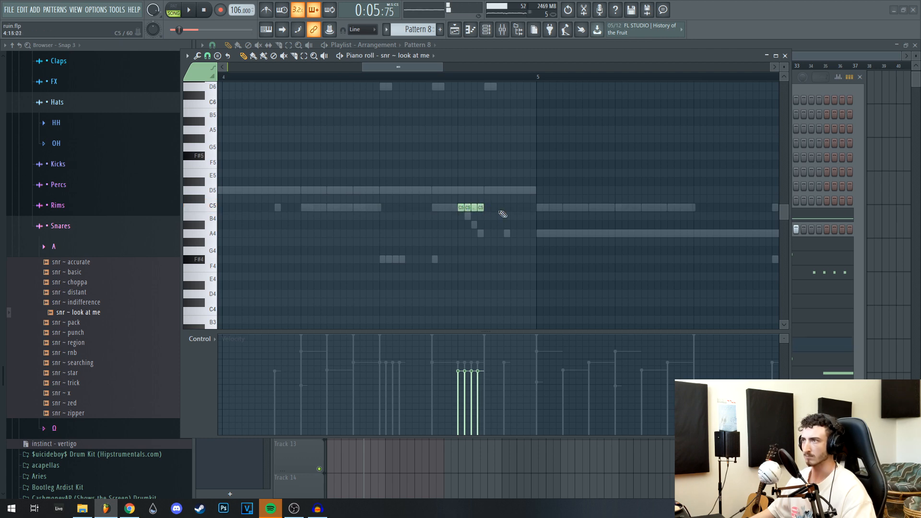
{"action": "key", "text": "space"}
{"action": "scroll", "coordinate": [501, 233], "scroll_direction": "down", "scroll_amount": 2}
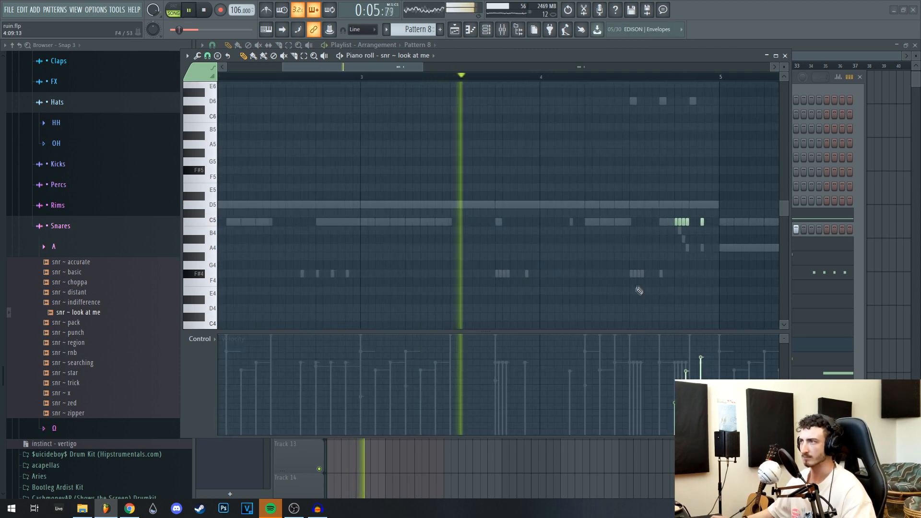
Add three F#4 snr ~ look at me notes with rising velocities from beat 2 of bar 4 and remove the C5 roll
{"action": "scroll", "coordinate": [561, 274], "scroll_direction": "up", "scroll_amount": 2}
{"action": "key", "text": "space"}
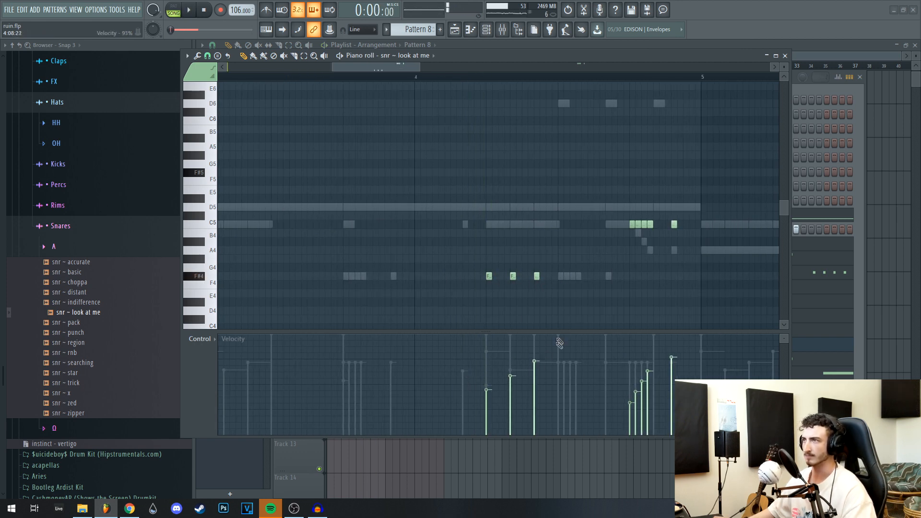
{"action": "left_click", "coordinate": [419, 78]}
{"action": "key", "text": "space"}
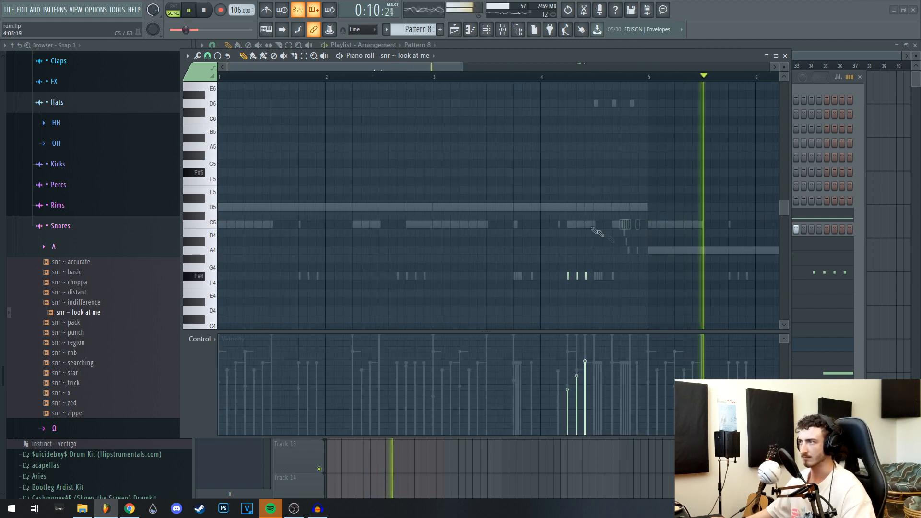
{"action": "scroll", "coordinate": [528, 262], "scroll_direction": "down", "scroll_amount": 2}
{"action": "key", "text": "space"}
Reorder the channel rack with the ruin loop first and kick ~ crisp above 808 ~ late night
{"action": "key", "text": "F7"}
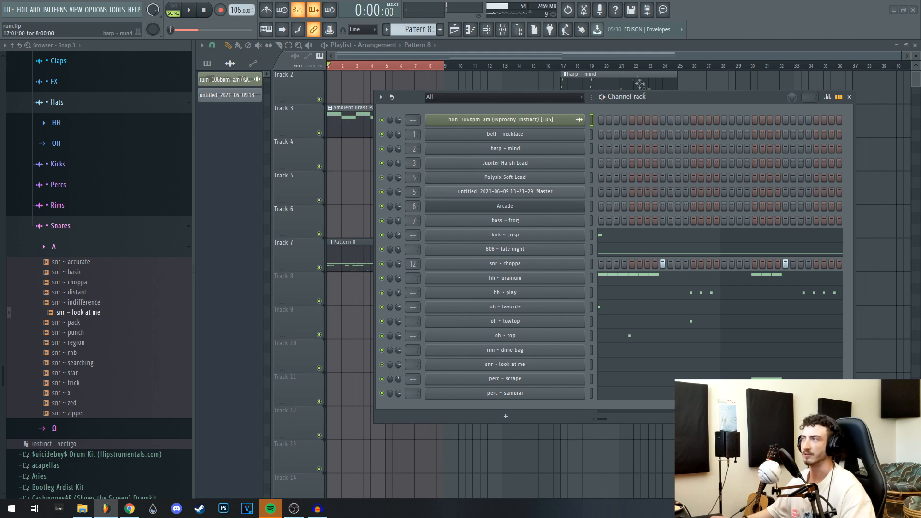
{"action": "left_click_drag", "start_coordinate": [675, 108], "coordinate": [622, 67]}
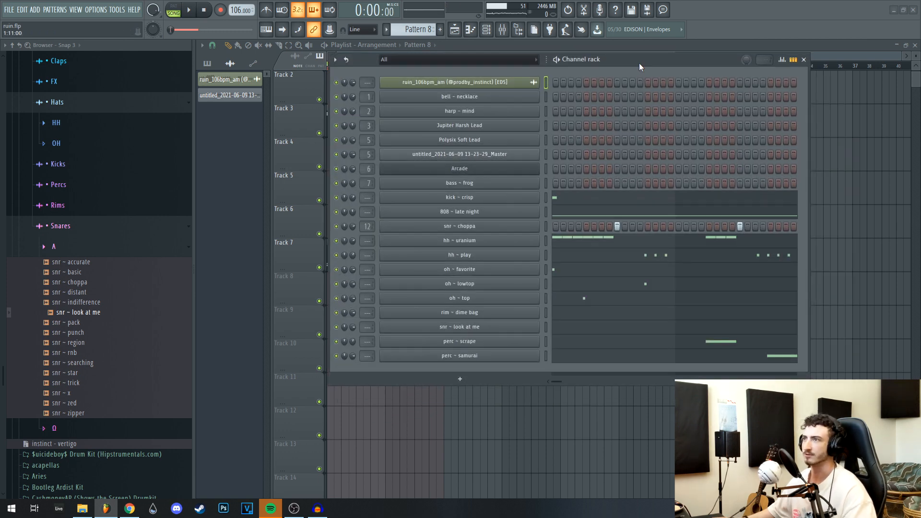
Colour the channels from kick ~ crisp through perc ~ samurai with a gradient ending in Slate Grey #427484
{"action": "left_click_drag", "start_coordinate": [538, 193], "coordinate": [527, 405]}
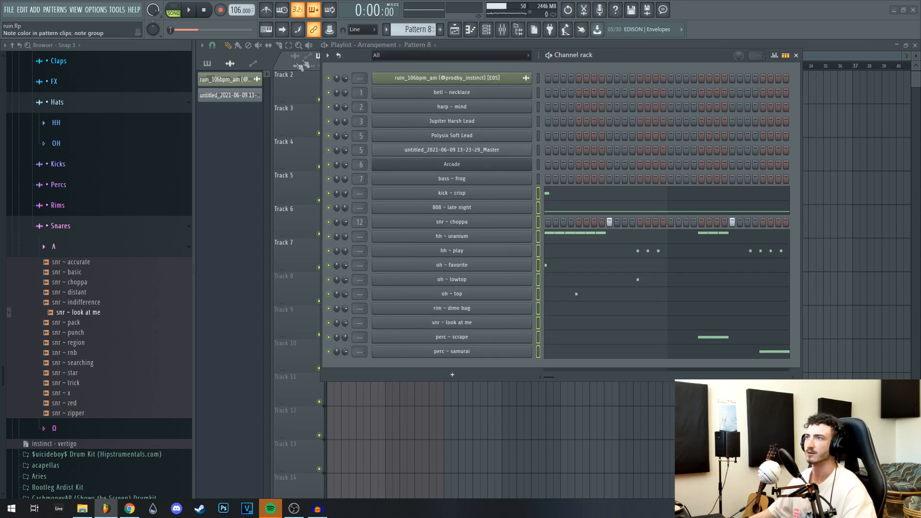
{"action": "left_click", "coordinate": [328, 56]}
{"action": "mouse_move", "coordinate": [442, 145]}
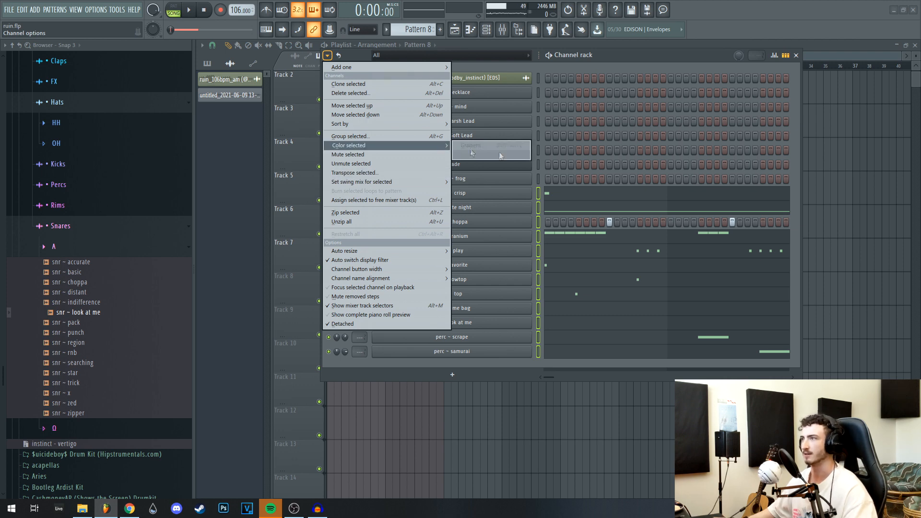
{"action": "left_click", "coordinate": [539, 197]}
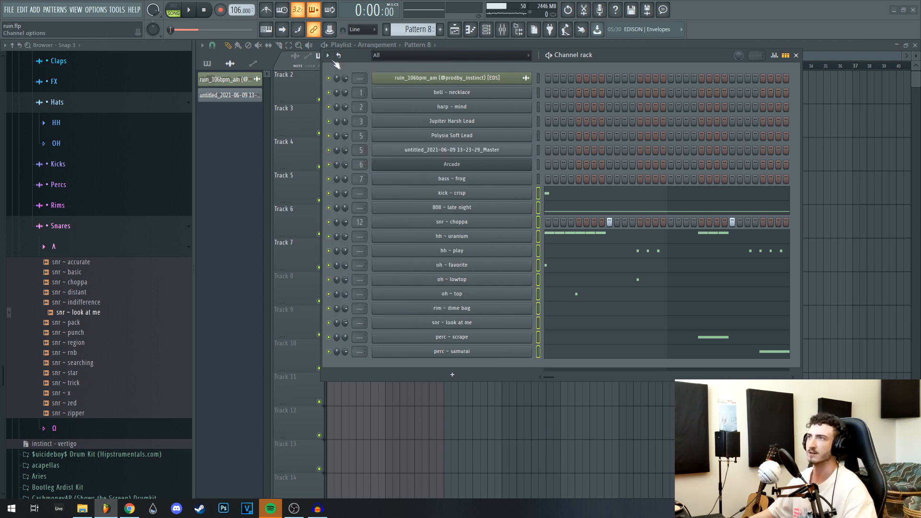
{"action": "left_click", "coordinate": [327, 55]}
{"action": "mouse_move", "coordinate": [442, 146]}
{"action": "left_click", "coordinate": [483, 148]}
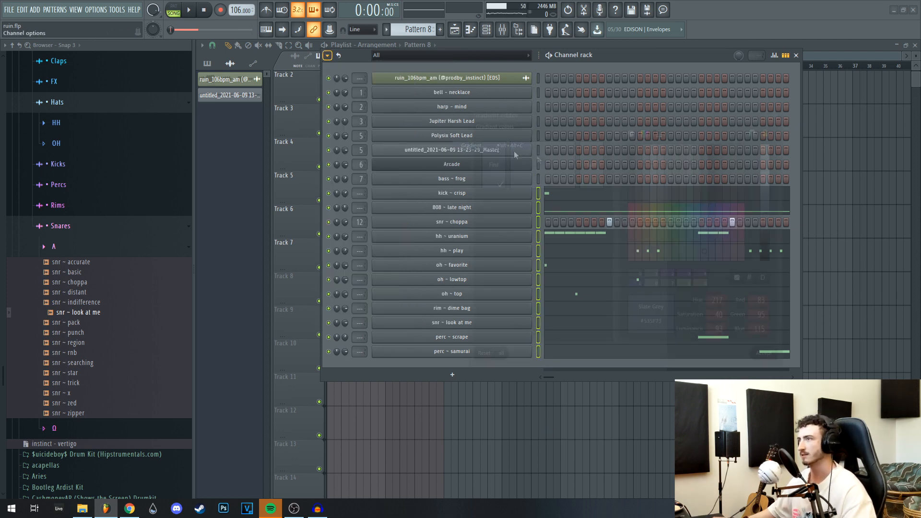
{"action": "left_click", "coordinate": [698, 237]}
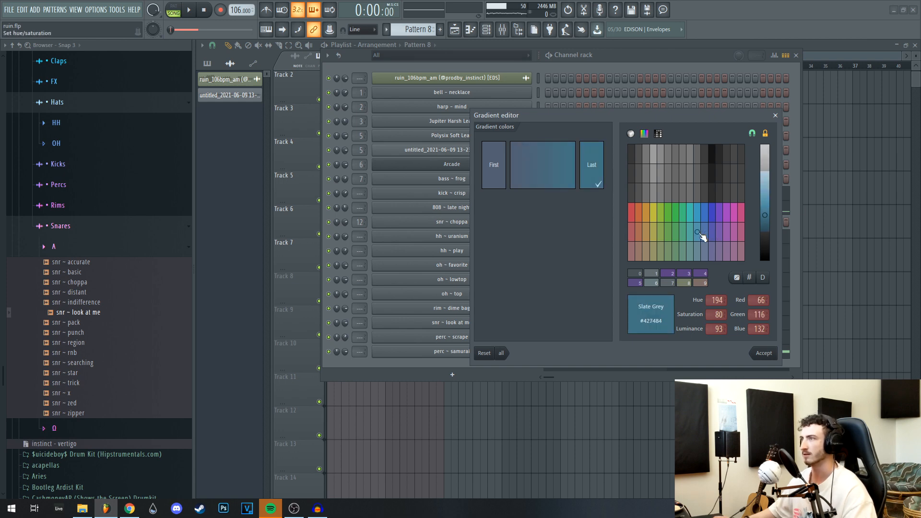
{"action": "key", "text": "Return"}
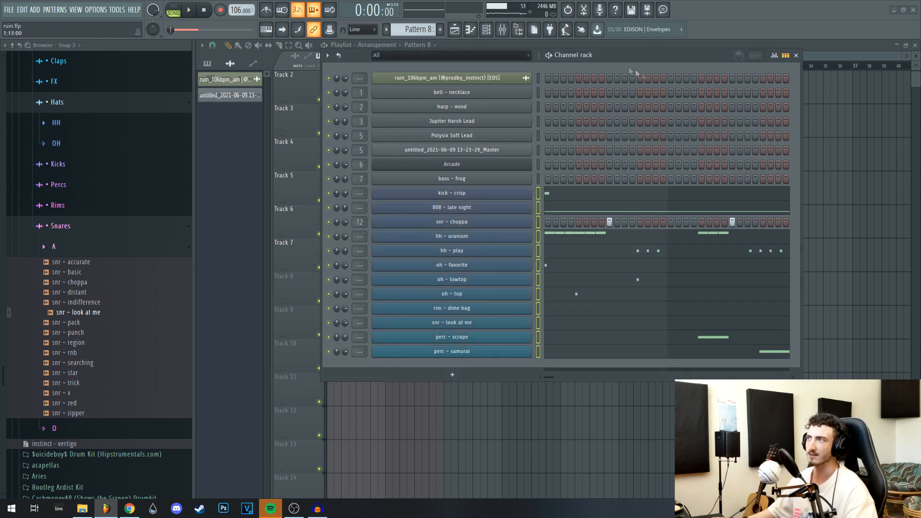
Route the selected drum channels to consecutive mixer tracks starting from Insert 10
{"action": "key", "text": "F9"}
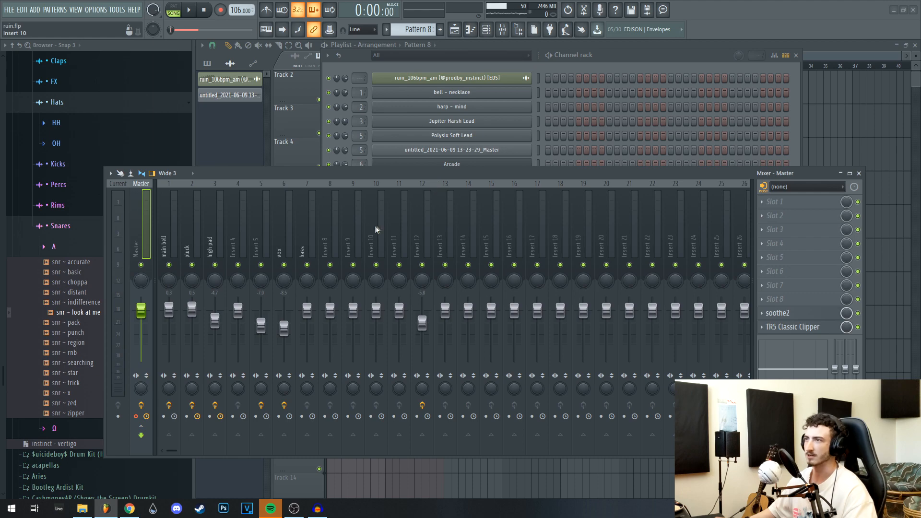
{"action": "right_click", "coordinate": [375, 230]}
{"action": "mouse_move", "coordinate": [417, 279]}
{"action": "left_click", "coordinate": [552, 289]}
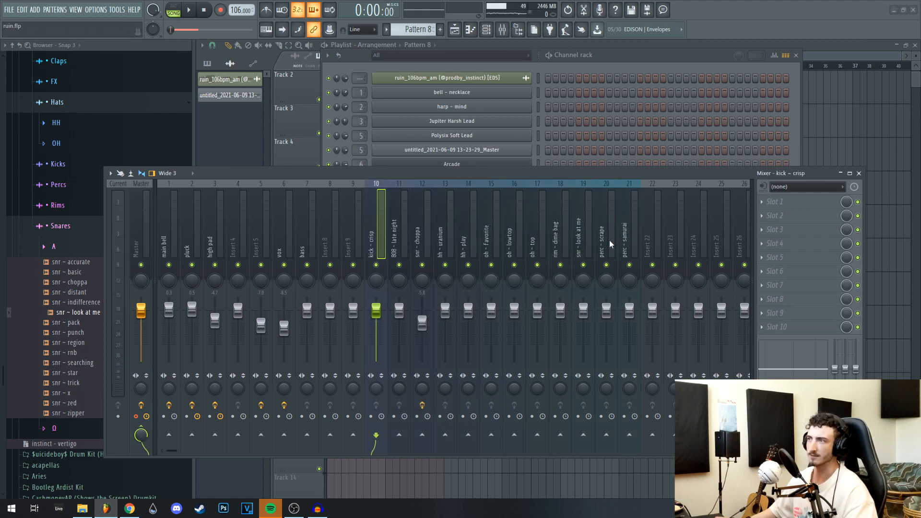
Check the drum channels' mixer track numbers and examine the channel routing options of the kick ~ crisp track
{"action": "left_click_drag", "start_coordinate": [420, 175], "coordinate": [396, 170]}
{"action": "left_click_drag", "start_coordinate": [499, 169], "coordinate": [490, 378]}
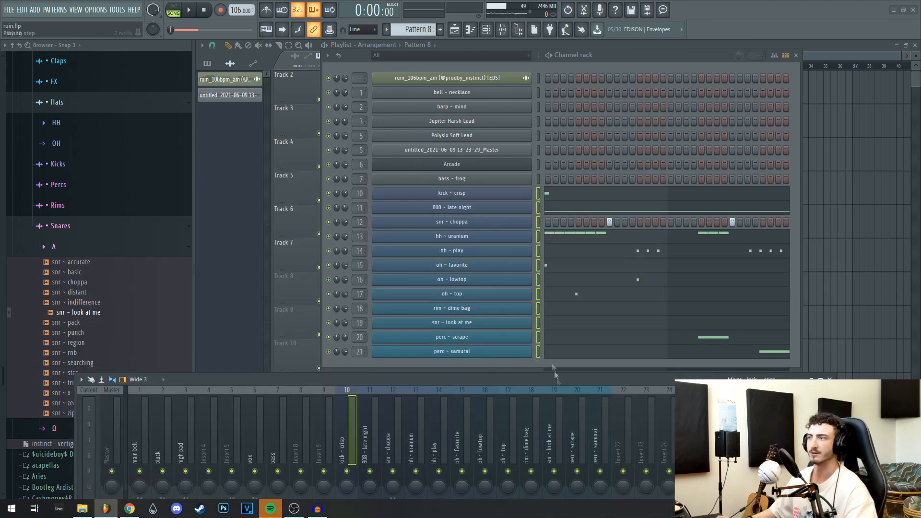
{"action": "left_click_drag", "start_coordinate": [561, 378], "coordinate": [553, 122]}
{"action": "right_click", "coordinate": [345, 186]}
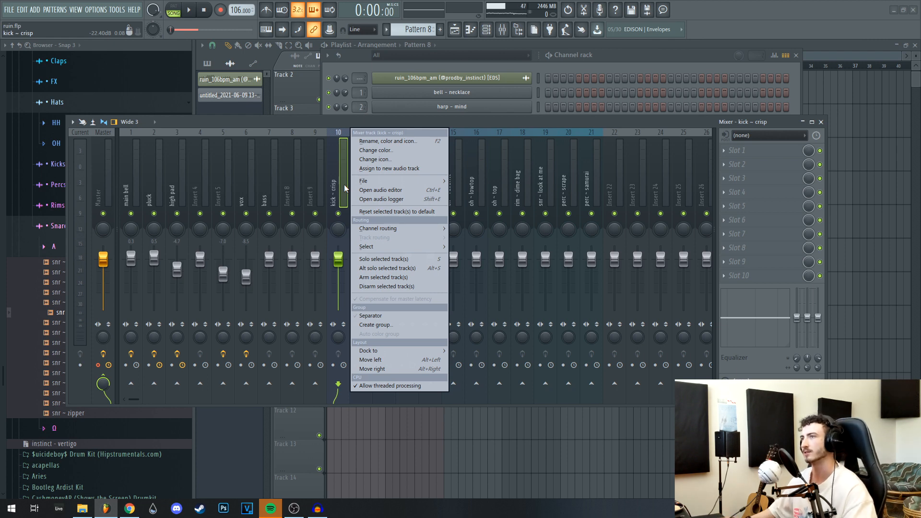
{"action": "mouse_move", "coordinate": [378, 228]}
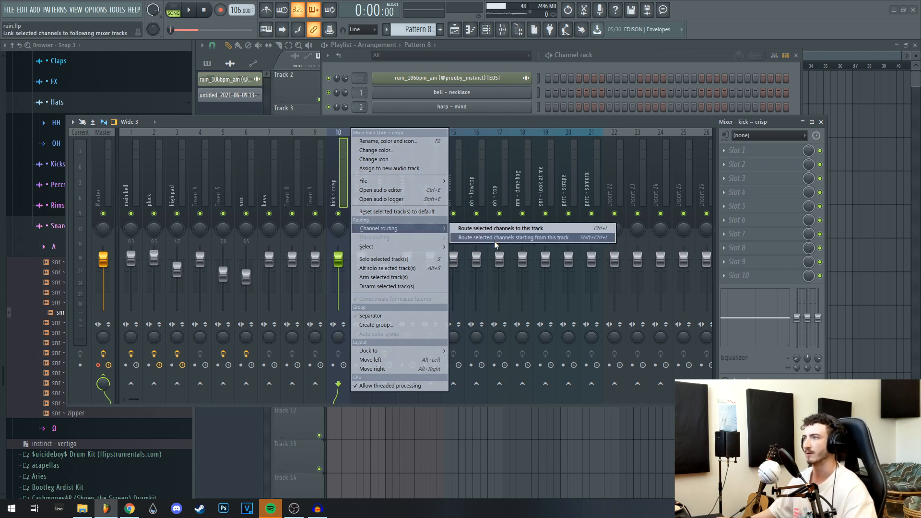
{"action": "left_click", "coordinate": [498, 229]}
Open soothe2 on the master track, lower the frequencies of its orange and purple bands, and close it
{"action": "left_click_drag", "start_coordinate": [335, 127], "coordinate": [372, 175]}
{"action": "left_click", "coordinate": [781, 309]}
{"action": "left_click_drag", "start_coordinate": [689, 171], "coordinate": [649, 394]}
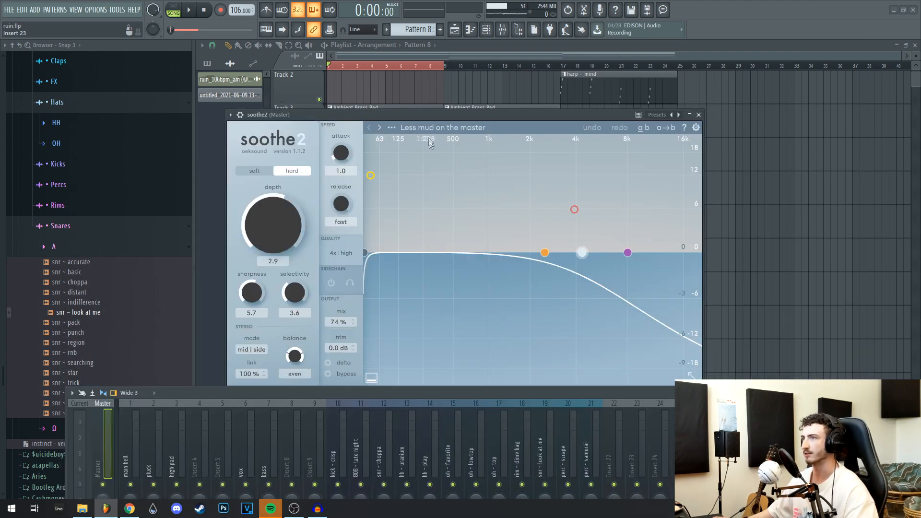
{"action": "left_click_drag", "start_coordinate": [417, 113], "coordinate": [421, 72]}
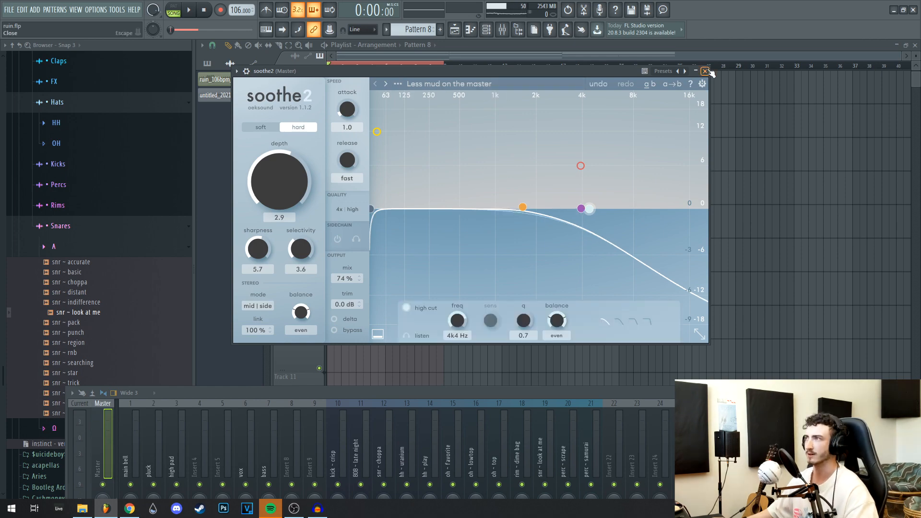
{"action": "left_click", "coordinate": [705, 71]}
Examine the TR5 Classic Clipper on the master track
{"action": "left_click_drag", "start_coordinate": [541, 391], "coordinate": [491, 173]}
{"action": "left_click", "coordinate": [743, 321]}
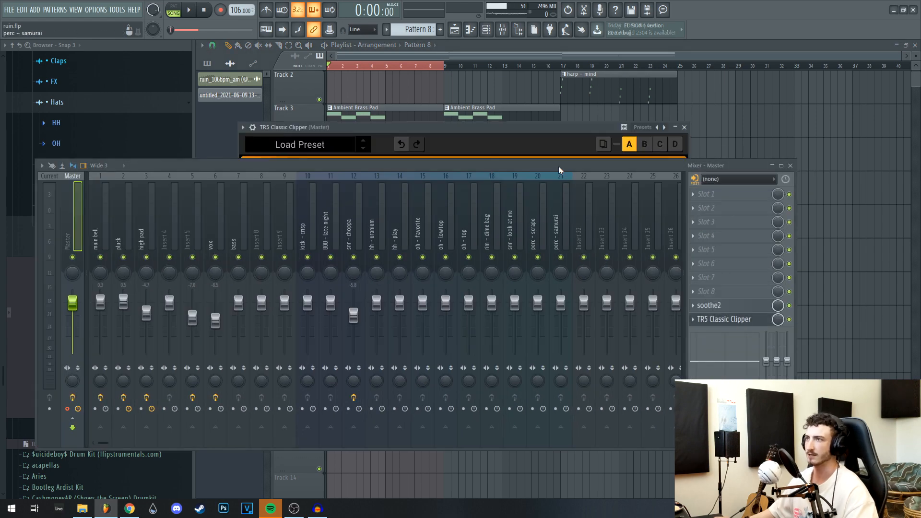
{"action": "left_click_drag", "start_coordinate": [558, 166], "coordinate": [592, 362]}
{"action": "left_click_drag", "start_coordinate": [545, 150], "coordinate": [566, 154]}
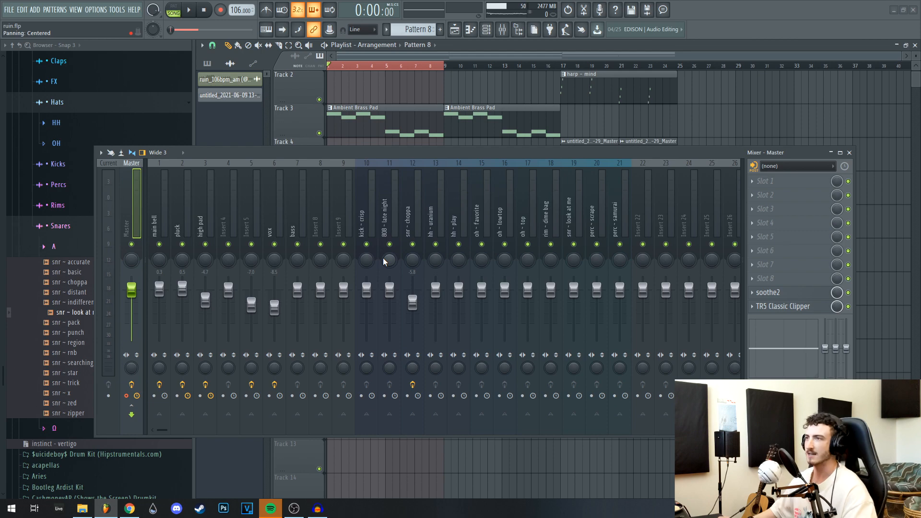
Leave only the main bell, pluck, high pad and Insert 4 mixer tracks unmuted besides the master, and play the loop
{"action": "left_click_drag", "start_coordinate": [375, 154], "coordinate": [407, 160]}
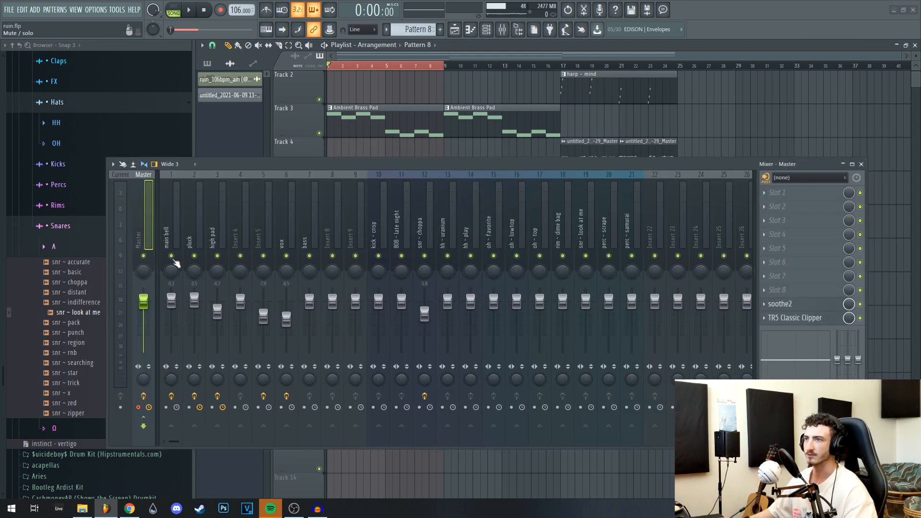
{"action": "right_click", "coordinate": [171, 257]}
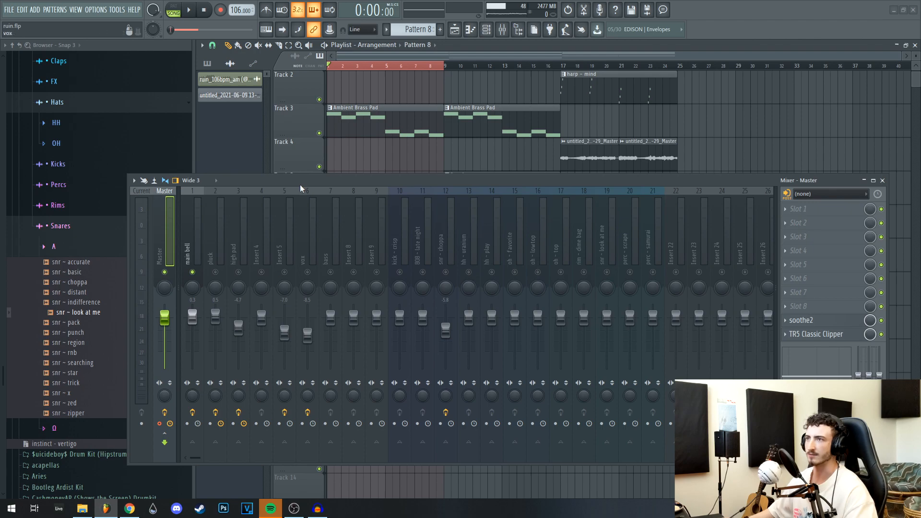
{"action": "left_click_drag", "start_coordinate": [300, 185], "coordinate": [331, 188]}
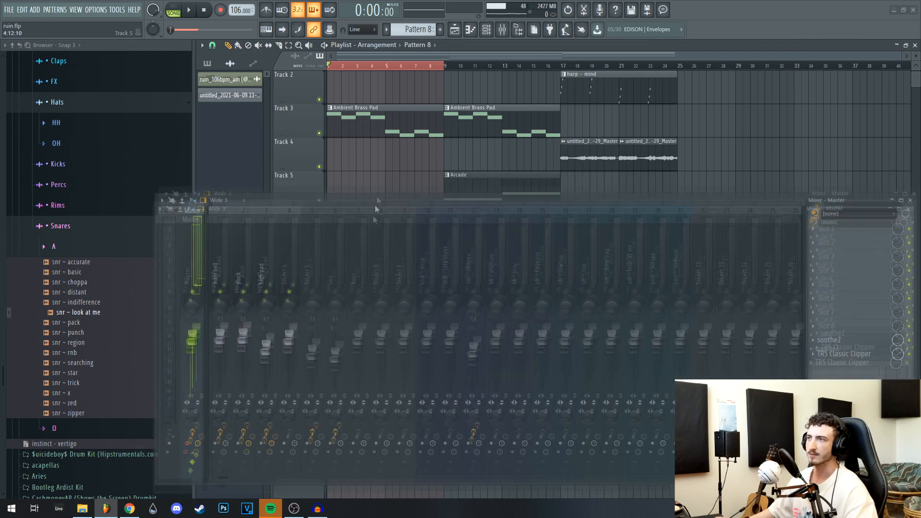
{"action": "key", "text": "space"}
{"action": "left_click_drag", "start_coordinate": [375, 206], "coordinate": [306, 168]}
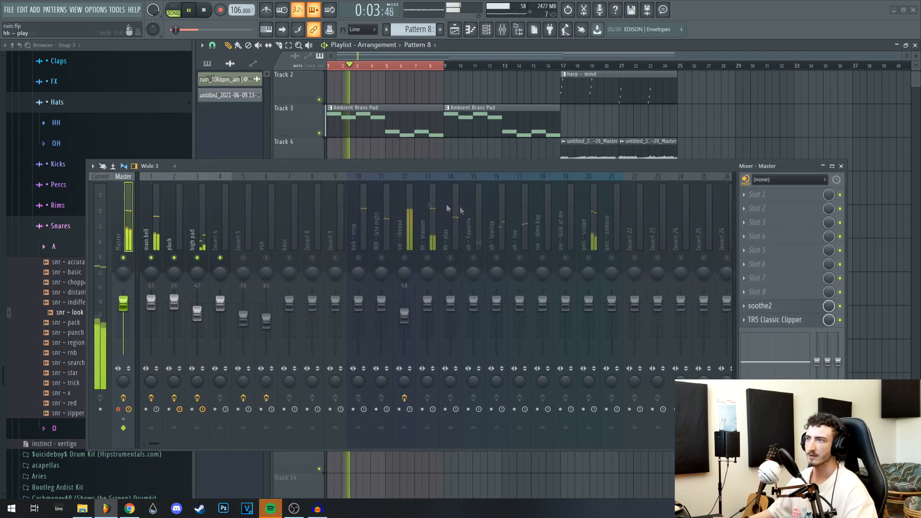
Unmute the 808 ~ late night mixer track and add Fruity parametric EQ 2 to its first slot with the lowest and highest frequencies cut
{"action": "left_click", "coordinate": [381, 311]}
{"action": "left_click", "coordinate": [746, 195]}
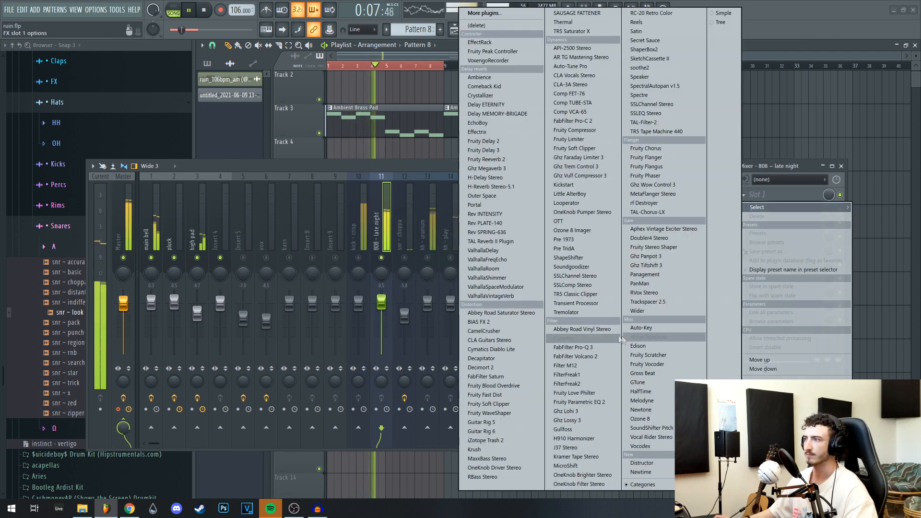
{"action": "left_click", "coordinate": [578, 402]}
{"action": "left_click_drag", "start_coordinate": [520, 166], "coordinate": [549, 362]}
{"action": "left_click", "coordinate": [472, 90]}
{"action": "left_click_drag", "start_coordinate": [227, 172], "coordinate": [239, 168]}
{"action": "key", "text": "space"}
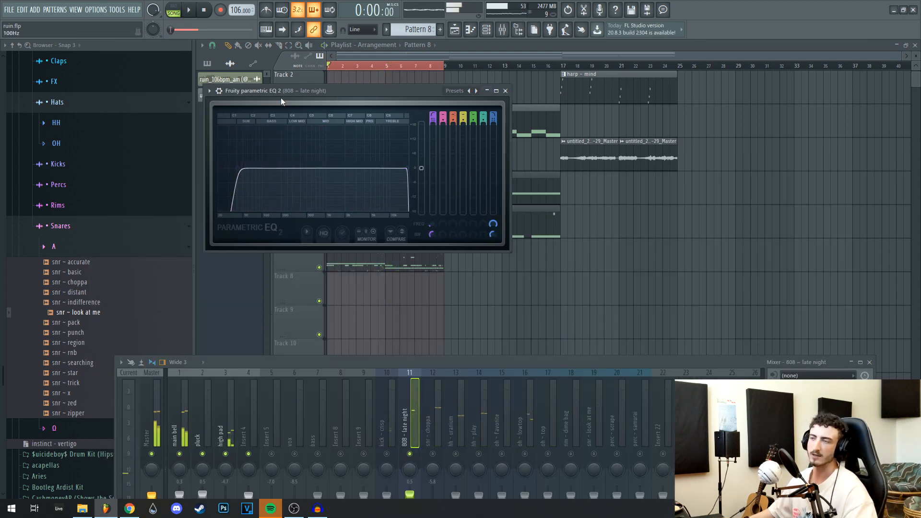
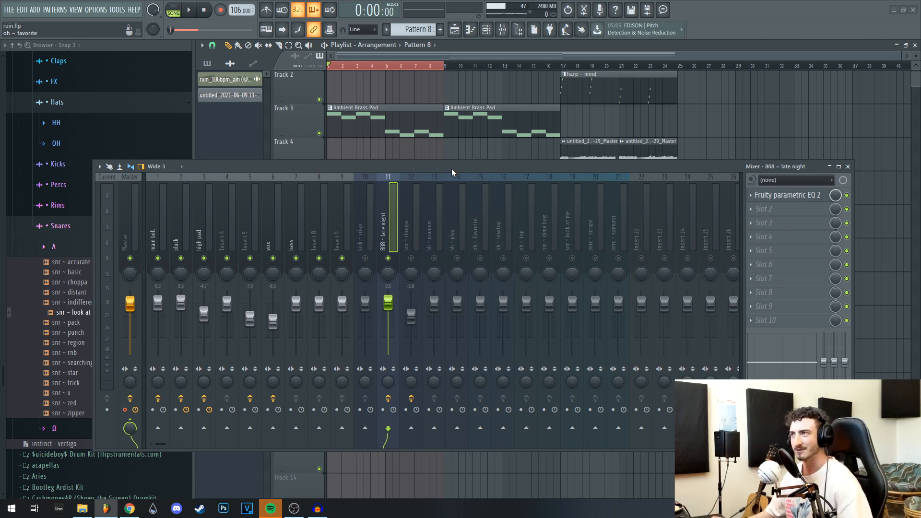
{"action": "left_click_drag", "start_coordinate": [451, 169], "coordinate": [454, 180]}
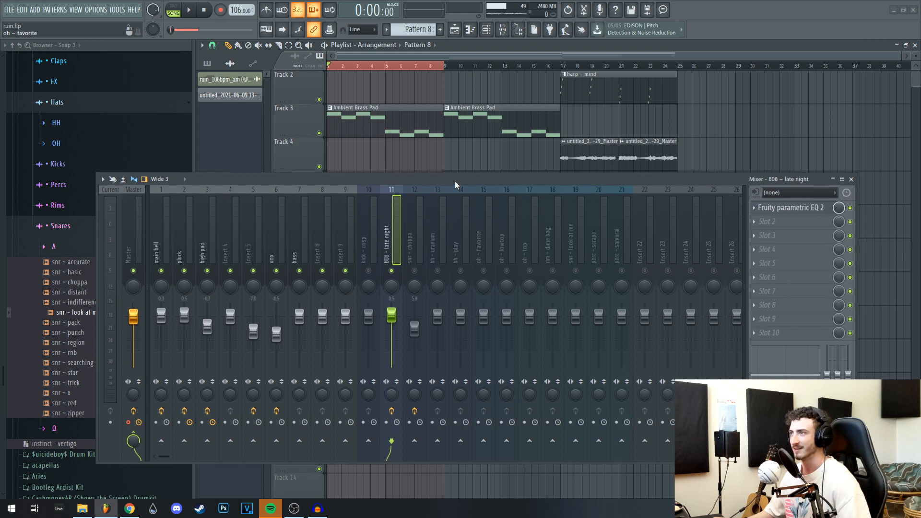
{"action": "left_click", "coordinate": [759, 227]}
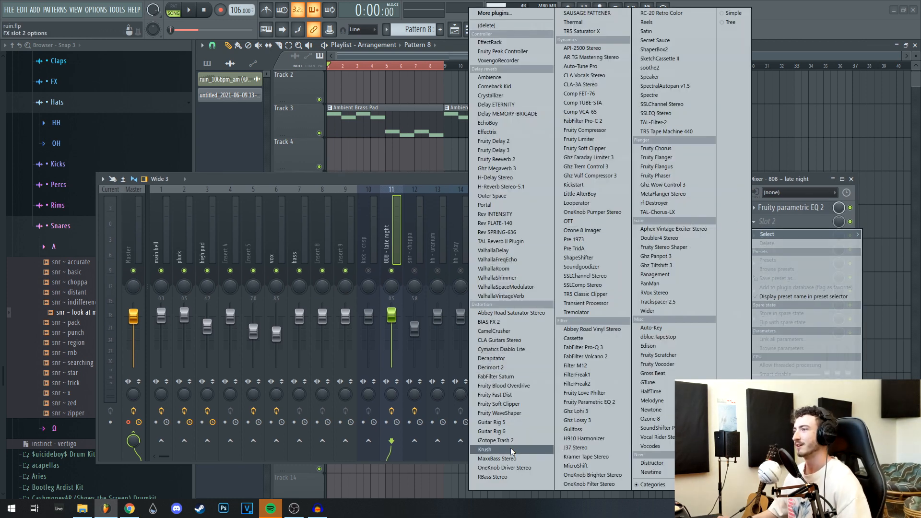
{"action": "left_click", "coordinate": [456, 193]}
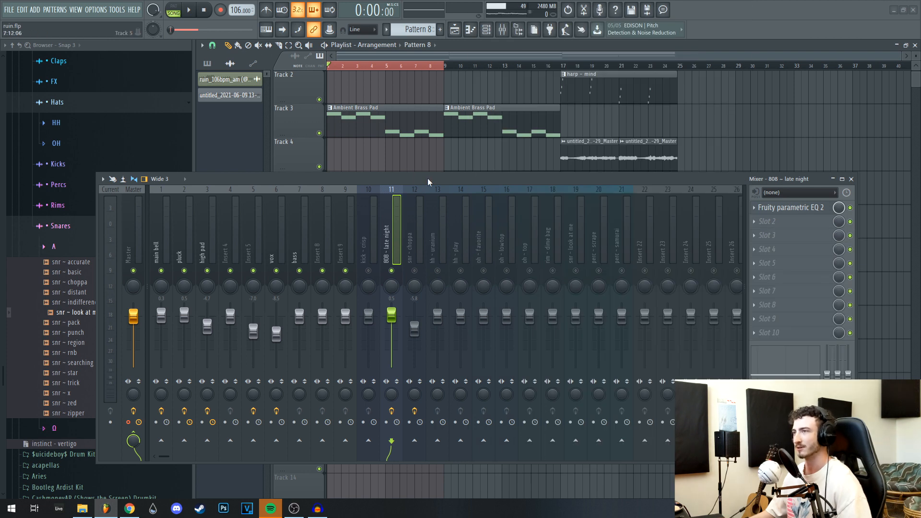
Play the loop with the kick ~ crisp mixer track unmuted alongside the 808 ~ late night track
{"action": "key", "text": "space"}
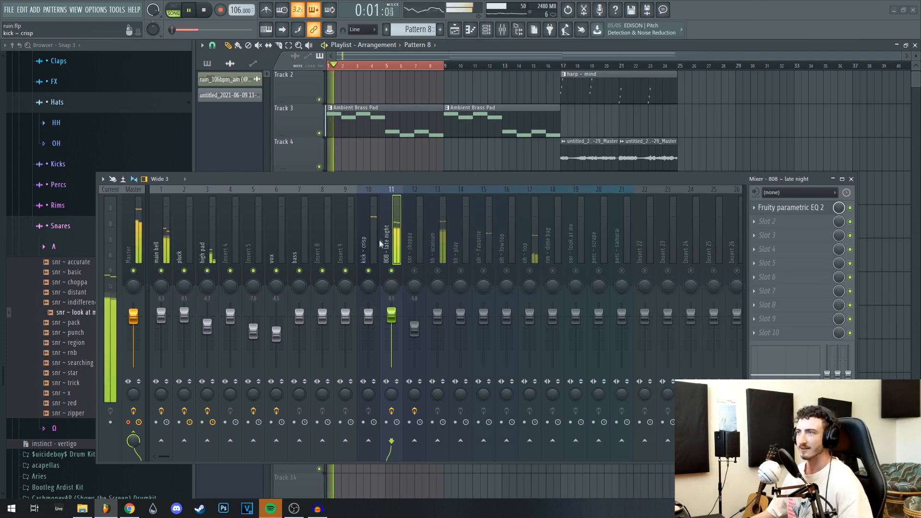
{"action": "left_click_drag", "start_coordinate": [404, 181], "coordinate": [403, 176]}
{"action": "key", "text": "space"}
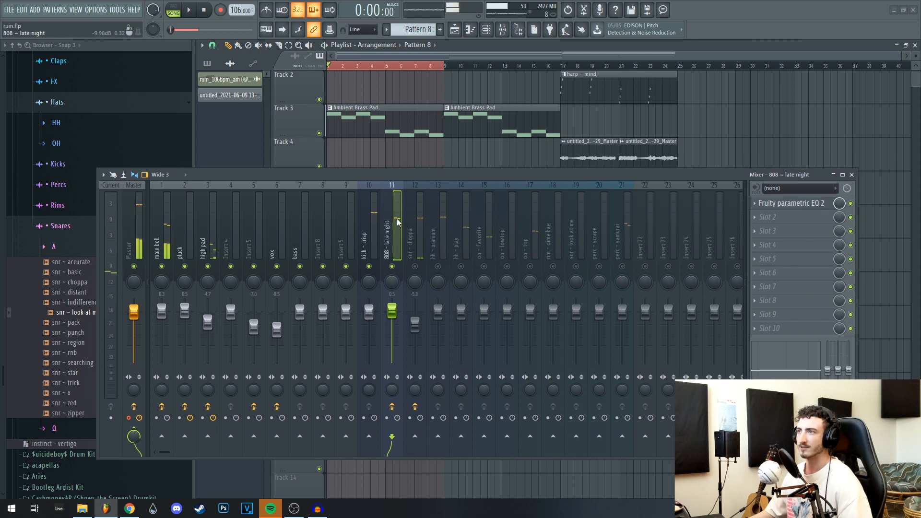
{"action": "left_click", "coordinate": [389, 228]}
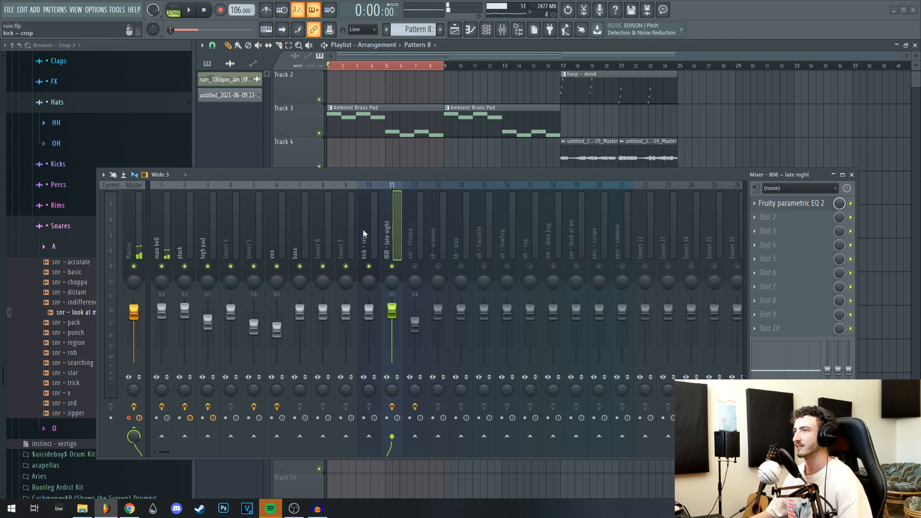
Unmute snr ~ choppa, hh ~ uranium and hh ~ play and lower their faders, with the snare at -6.0 dB and hh ~ play at -7.1 dB
{"action": "mouse_move", "coordinate": [434, 173]}
{"action": "left_mouse_down"}
{"action": "mouse_move", "coordinate": [422, 196]}
{"action": "mouse_move", "coordinate": [435, 178]}
{"action": "left_mouse_up"}
{"action": "key", "text": "space"}
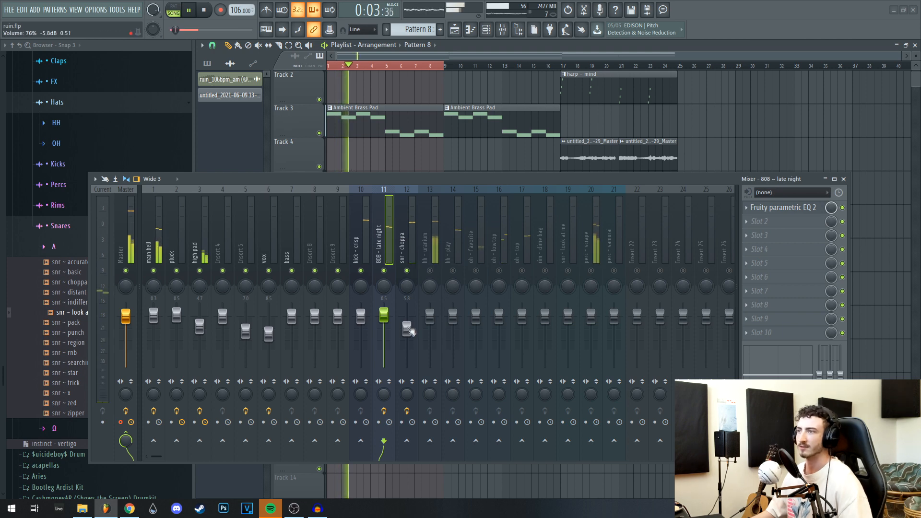
{"action": "left_click_drag", "start_coordinate": [411, 332], "coordinate": [412, 333]}
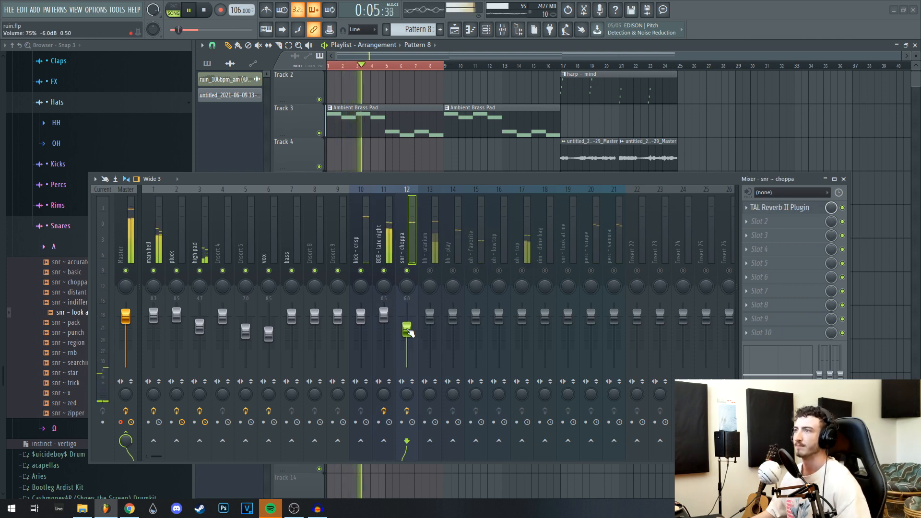
{"action": "left_click_drag", "start_coordinate": [430, 314], "coordinate": [433, 334]}
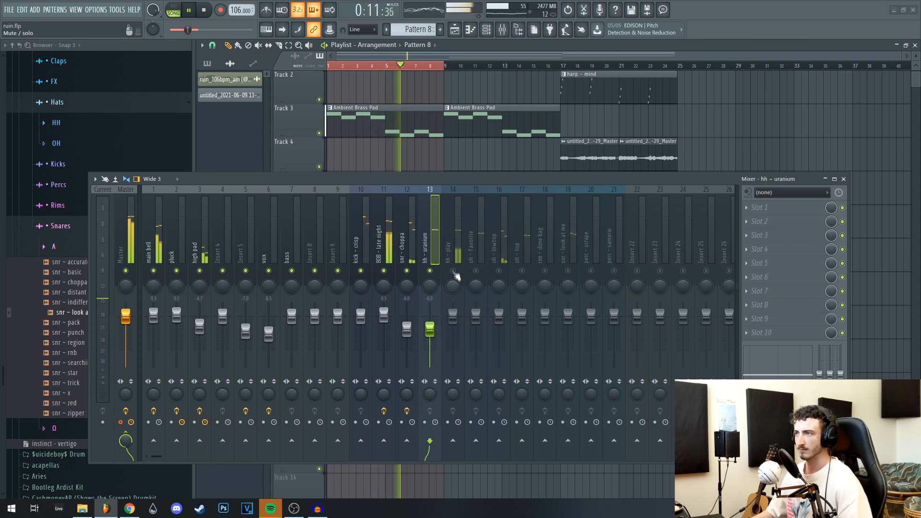
{"action": "left_click_drag", "start_coordinate": [452, 315], "coordinate": [462, 327]}
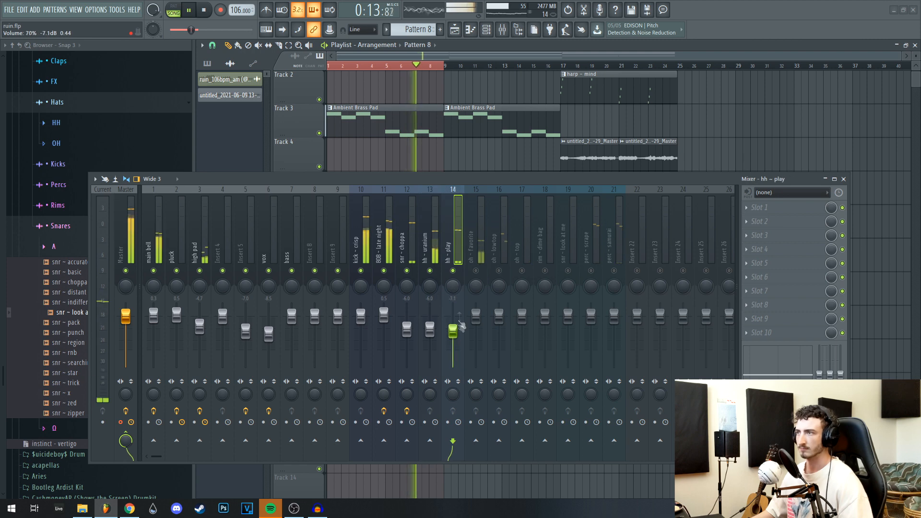
Solo the hh ~ play mixer track and add Fruity Reeverb 2 to its first effect slot
{"action": "right_click", "coordinate": [453, 271]}
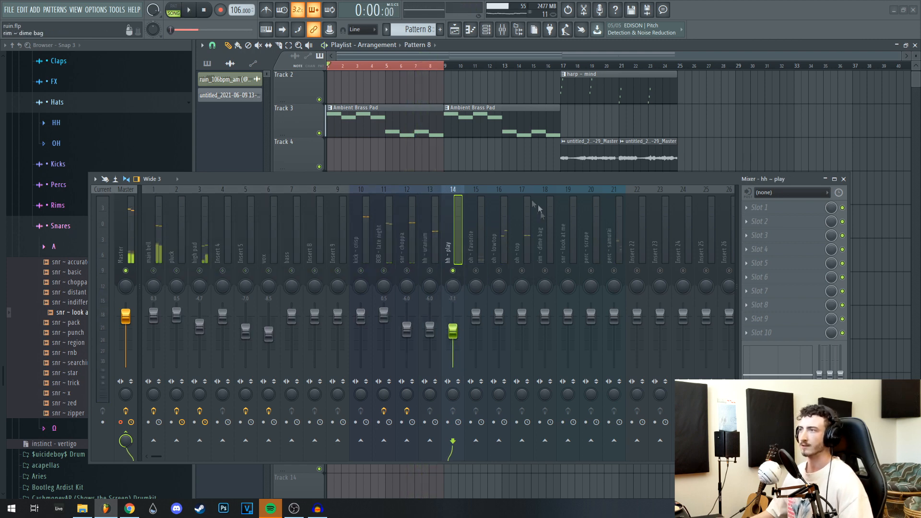
{"action": "left_click", "coordinate": [757, 218]}
{"action": "left_click", "coordinate": [507, 160]}
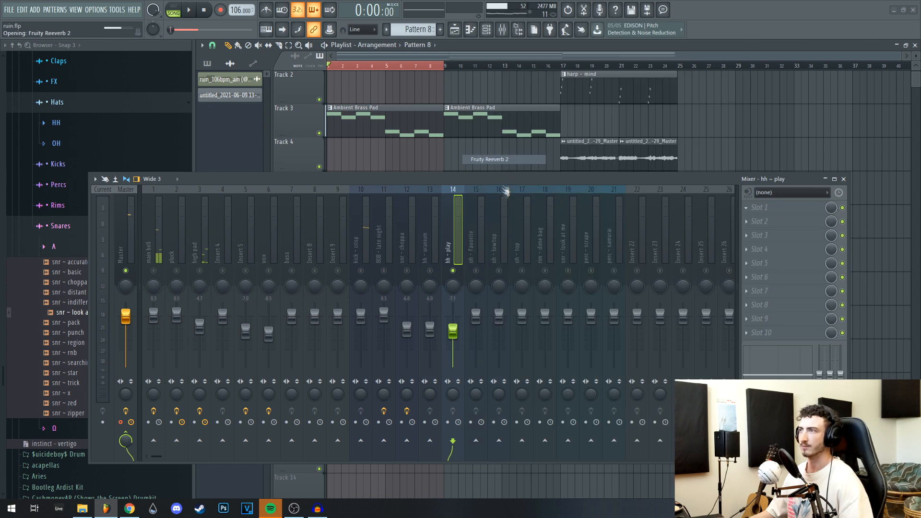
{"action": "left_click_drag", "start_coordinate": [504, 181], "coordinate": [552, 333]}
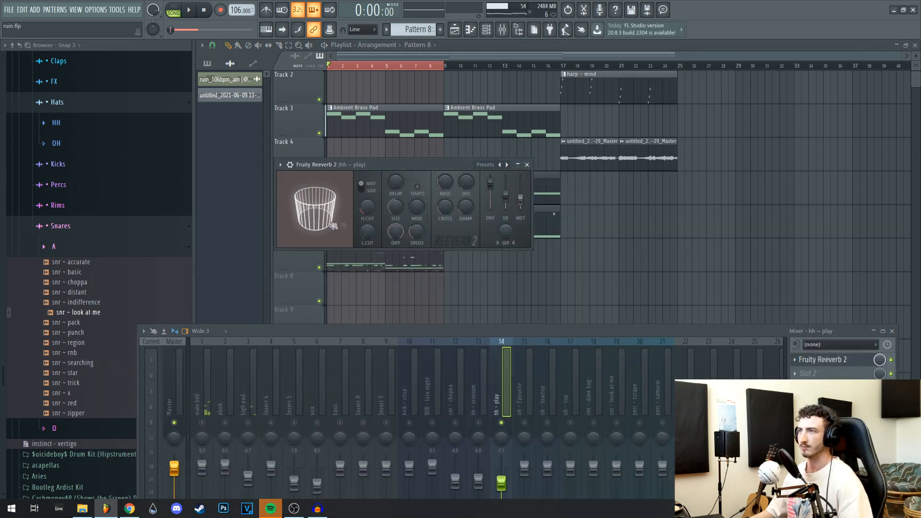
Set hh ~ play to -8.3 dB during playback, unmute the other mixed drums, and close Fruity Reeverb 2
{"action": "key", "text": "space"}
{"action": "left_click_drag", "start_coordinate": [590, 332], "coordinate": [541, 197]}
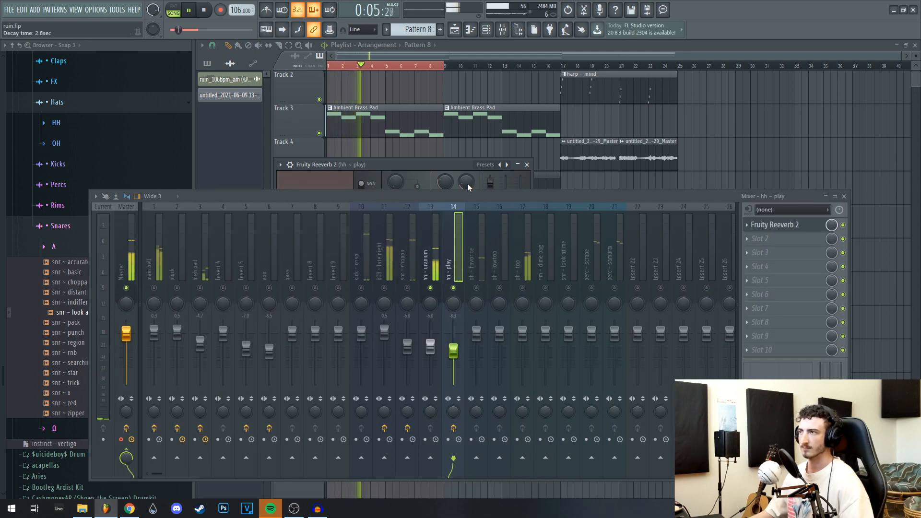
{"action": "left_click_drag", "start_coordinate": [461, 165], "coordinate": [456, 97]}
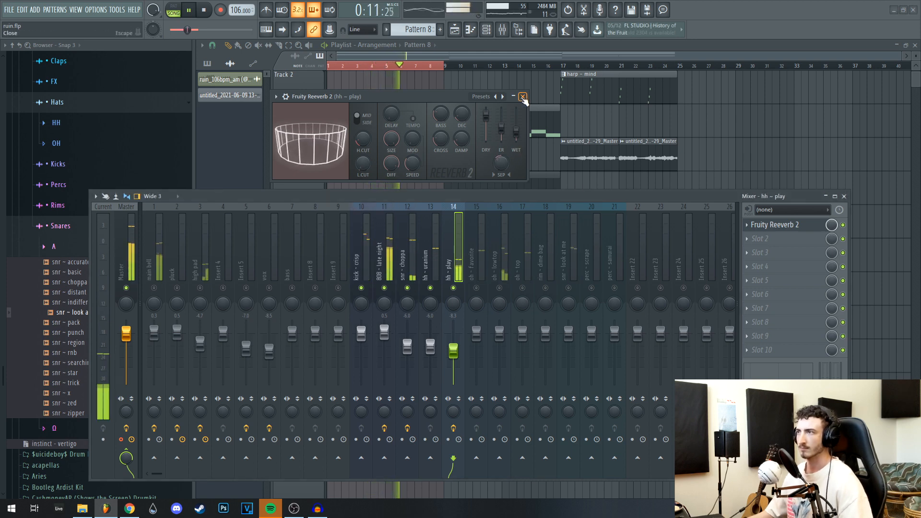
{"action": "left_click", "coordinate": [522, 97]}
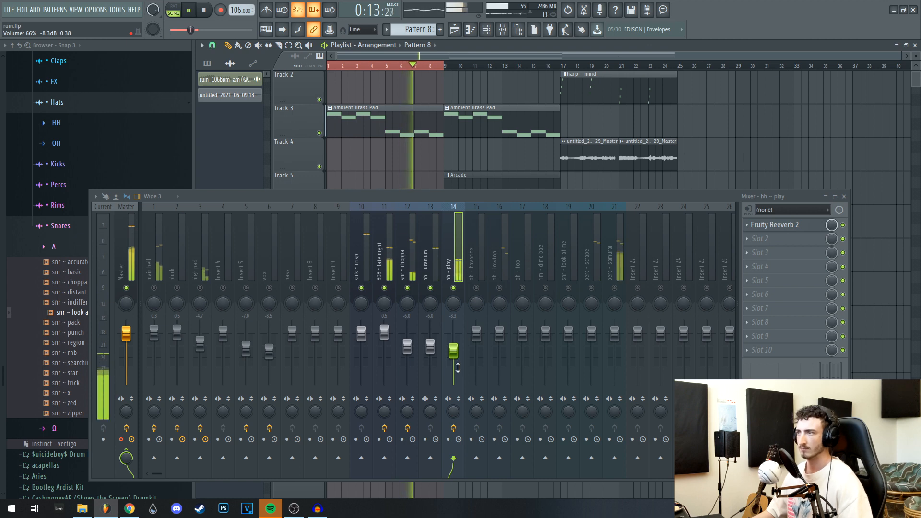
Unmute oh ~ favorite, give it TAL Reverb II with the wet level at -20.8 dB, and unmute oh ~ lowtop
{"action": "left_click_drag", "start_coordinate": [491, 194], "coordinate": [481, 198]}
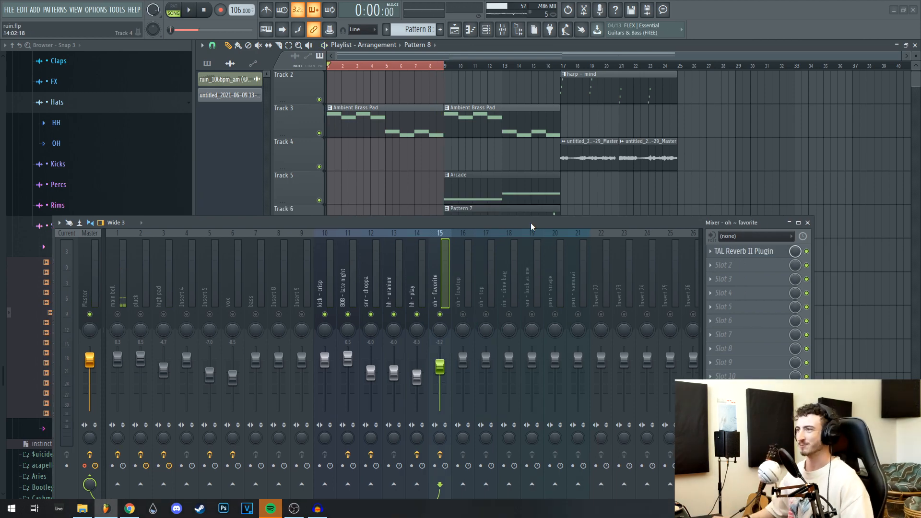
{"action": "left_click_drag", "start_coordinate": [530, 223], "coordinate": [536, 189]}
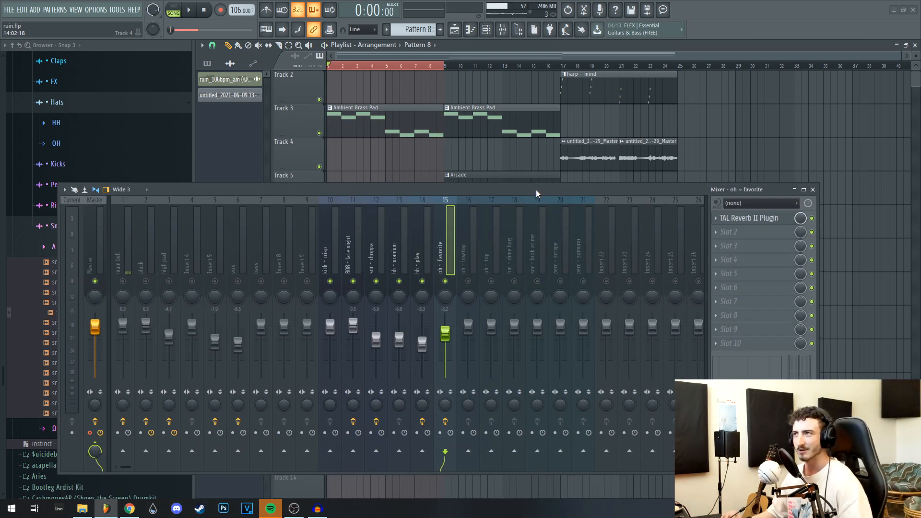
{"action": "left_click_drag", "start_coordinate": [536, 189], "coordinate": [553, 209]}
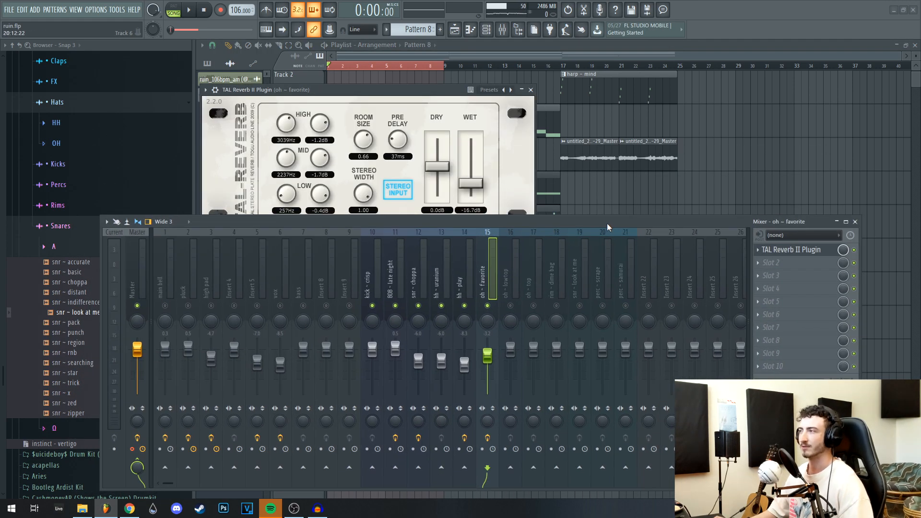
{"action": "left_click_drag", "start_coordinate": [481, 187], "coordinate": [480, 191]}
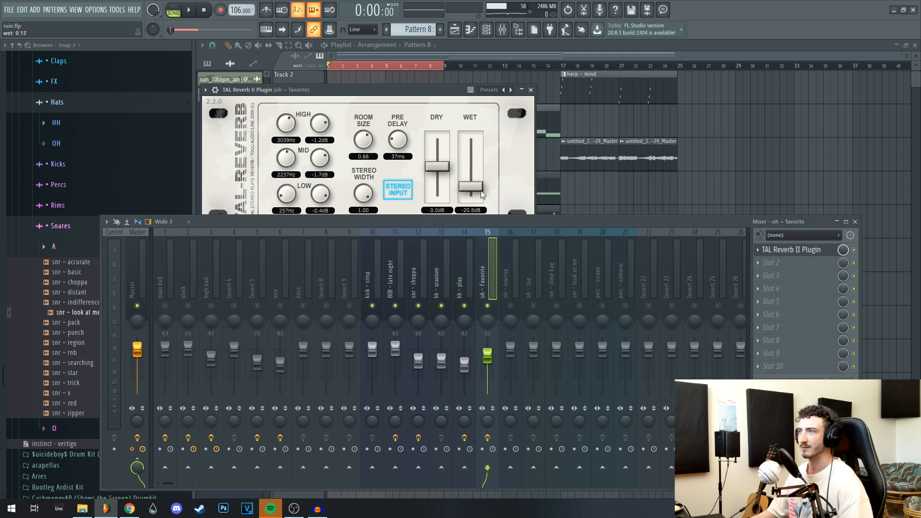
{"action": "left_click", "coordinate": [511, 305]}
{"action": "left_click", "coordinate": [531, 90]}
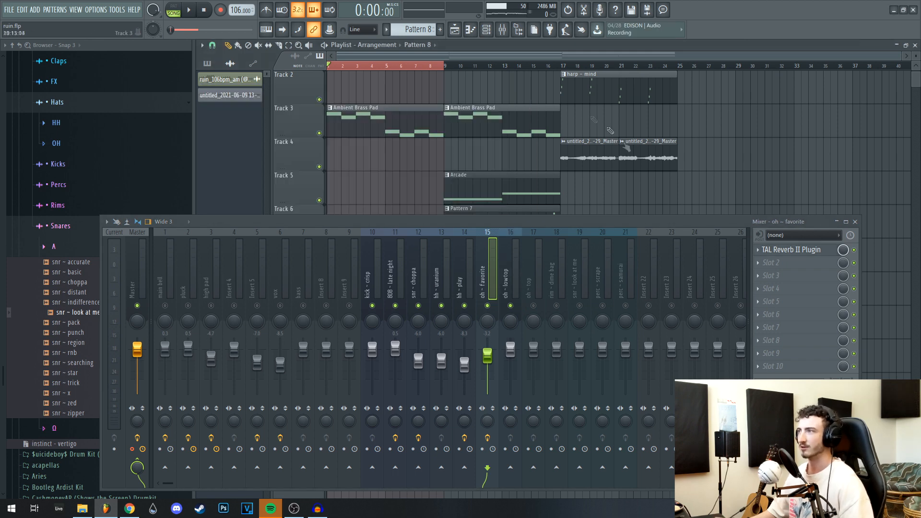
Lower oh ~ lowtop slightly while the loop plays, and unmute oh ~ top with its fader reset to 0.0 dB
{"action": "left_click", "coordinate": [601, 231]}
{"action": "left_click_drag", "start_coordinate": [593, 234], "coordinate": [569, 203]}
{"action": "left_click", "coordinate": [517, 245]}
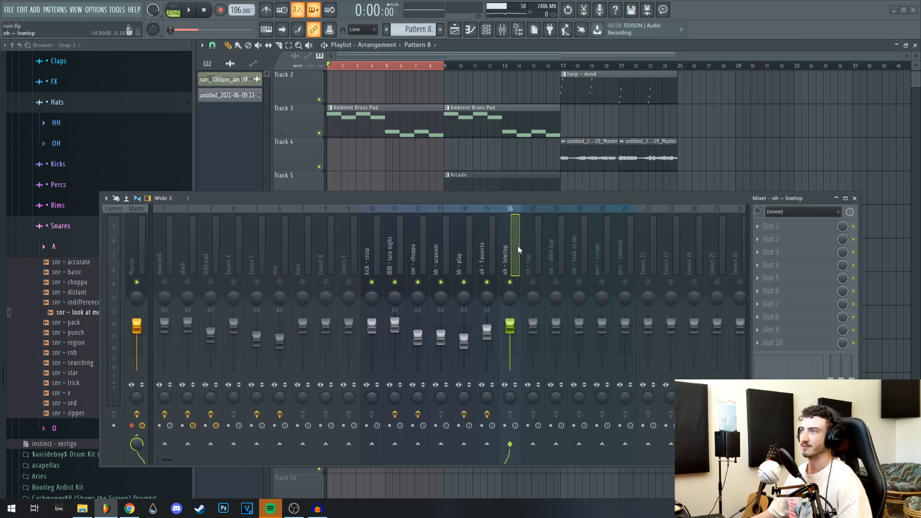
{"action": "left_click_drag", "start_coordinate": [544, 194], "coordinate": [538, 169]}
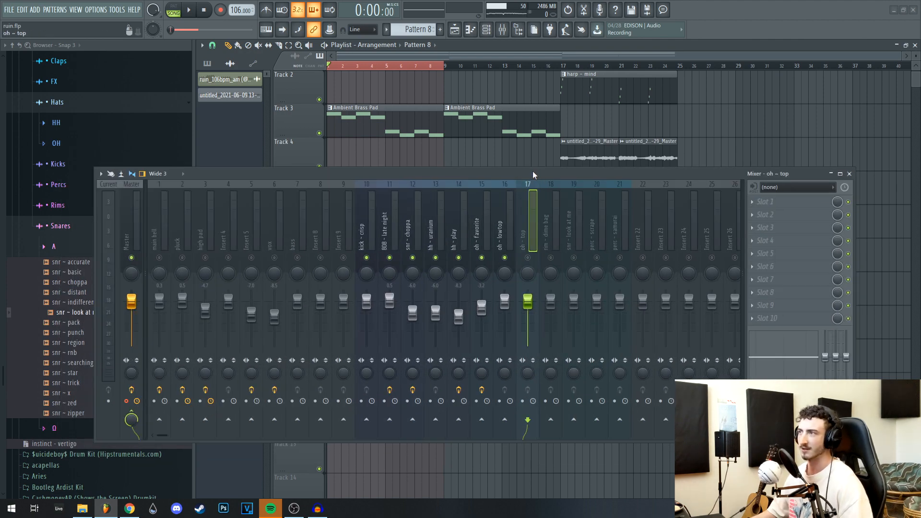
{"action": "key", "text": "space"}
{"action": "left_click", "coordinate": [515, 254]}
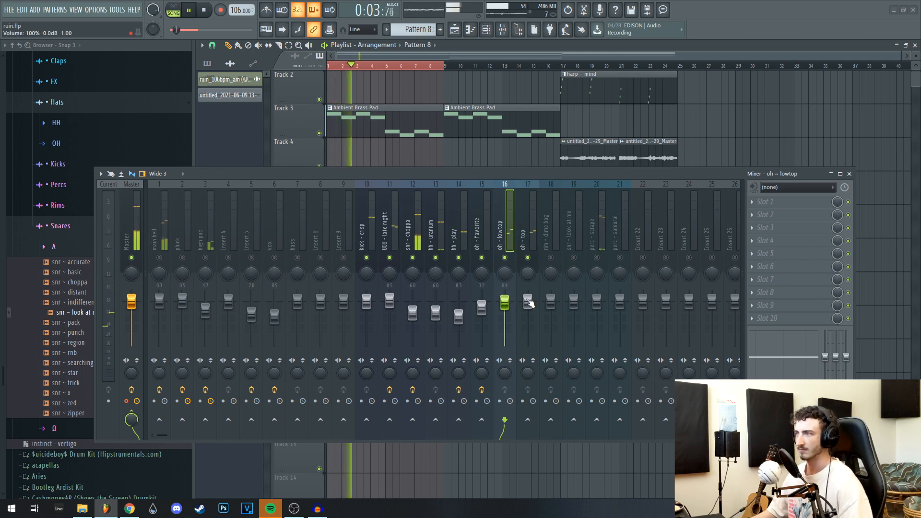
{"action": "left_click_drag", "start_coordinate": [528, 301], "coordinate": [527, 298]}
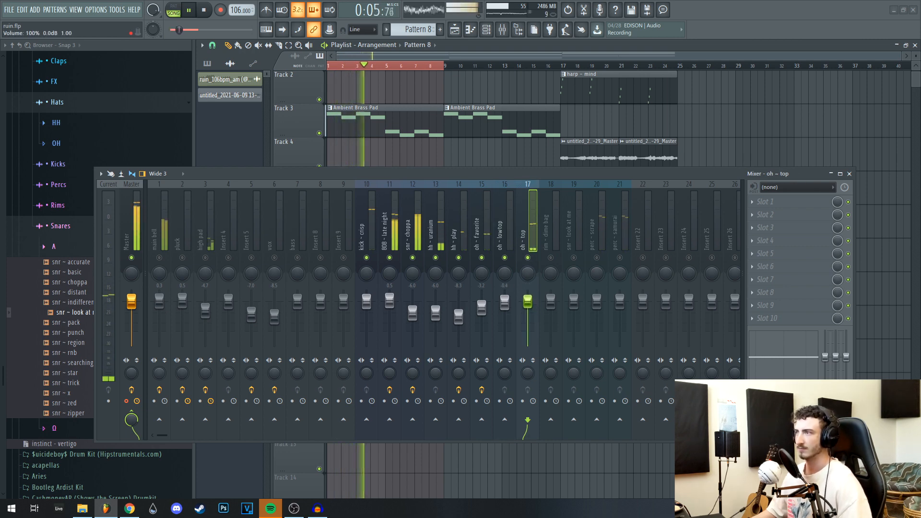
{"action": "left_click", "coordinate": [527, 300], "text": "alt"}
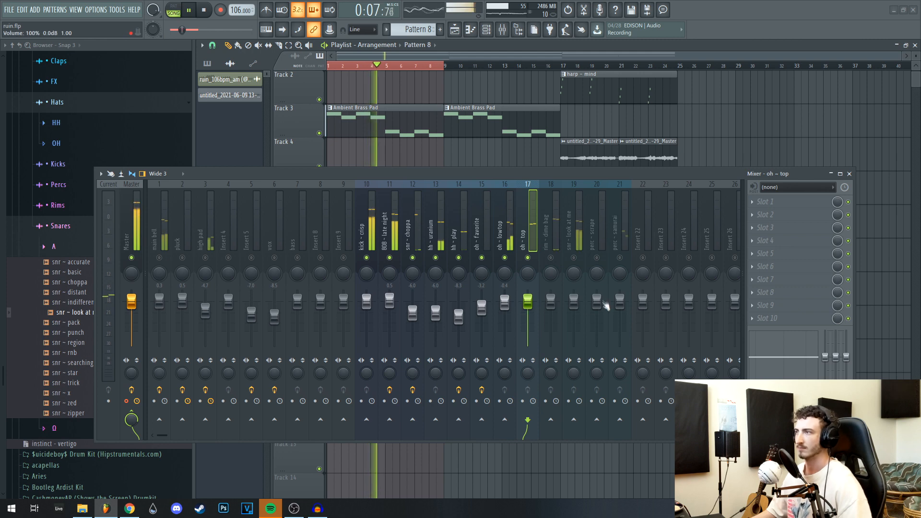
Unmute rim ~ dime bag, snr ~ look at me and perc ~ scrape, and lower their faders
{"action": "left_click_drag", "start_coordinate": [574, 301], "coordinate": [550, 301]}
{"action": "left_click", "coordinate": [551, 259]}
{"action": "left_click", "coordinate": [597, 258]}
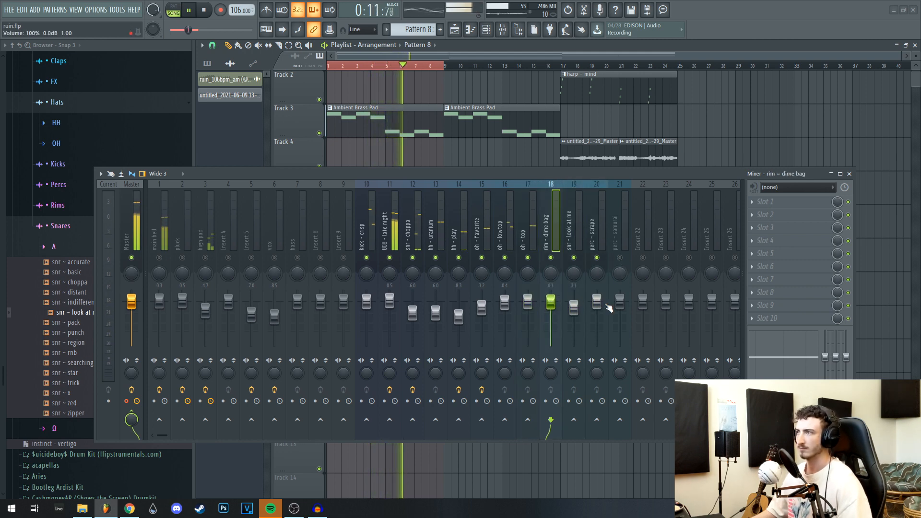
{"action": "left_click_drag", "start_coordinate": [597, 301], "coordinate": [596, 313]}
{"action": "left_click", "coordinate": [772, 201]}
{"action": "mouse_move", "coordinate": [767, 214]}
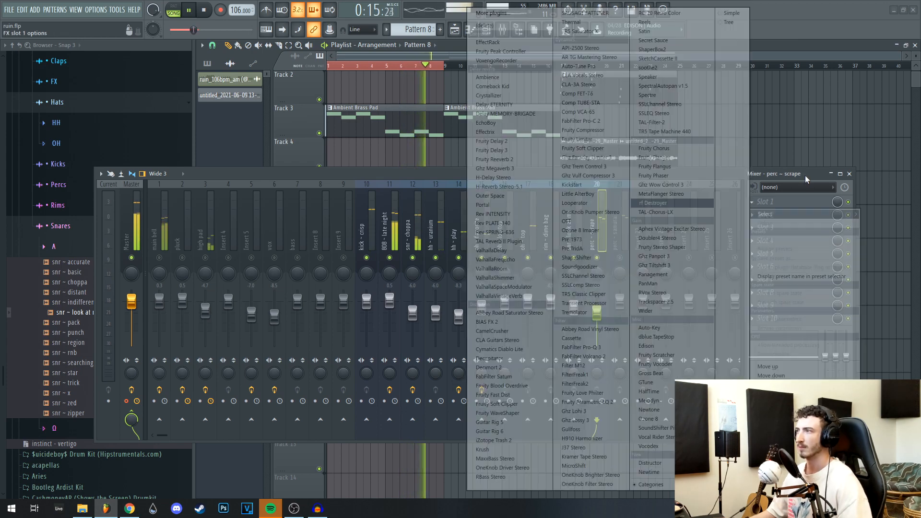
{"action": "left_click", "coordinate": [806, 179]}
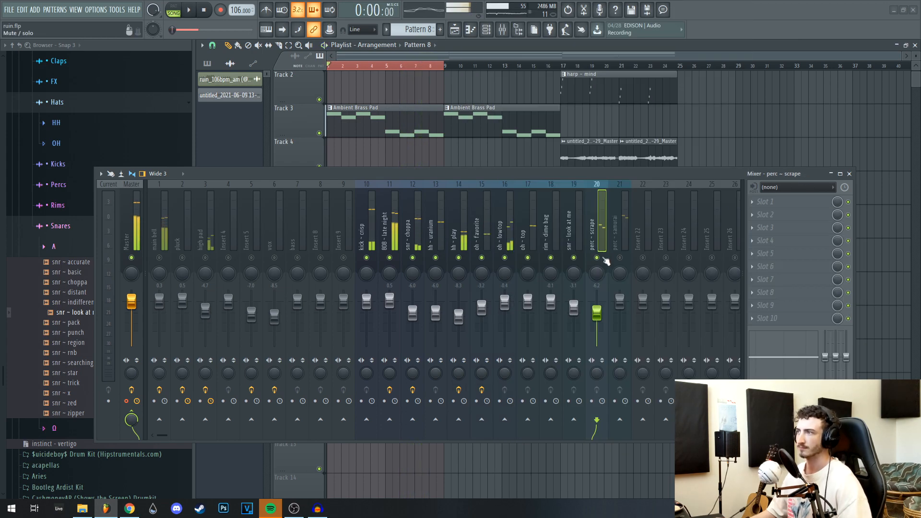
Add Fruity Stereo Shaper to the first slot of perc ~ scrape and load its Stereoize preset
{"action": "left_click_drag", "start_coordinate": [611, 179], "coordinate": [592, 188]}
{"action": "left_click", "coordinate": [733, 212]}
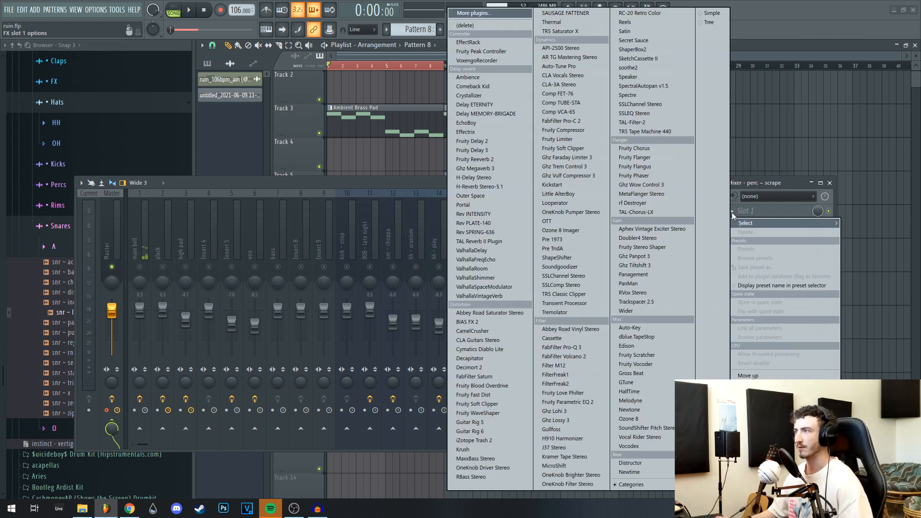
{"action": "left_click", "coordinate": [642, 247]}
{"action": "right_click", "coordinate": [333, 115]}
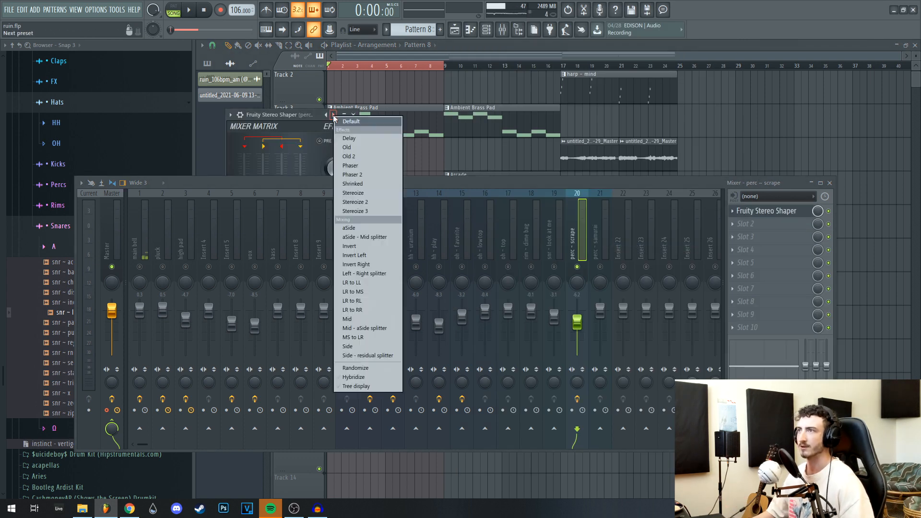
{"action": "left_click", "coordinate": [360, 189]}
Solo perc ~ samurai with its fader lowered, and add TAL Reverb II and Comeback Kid to its first two slots
{"action": "key", "text": "space"}
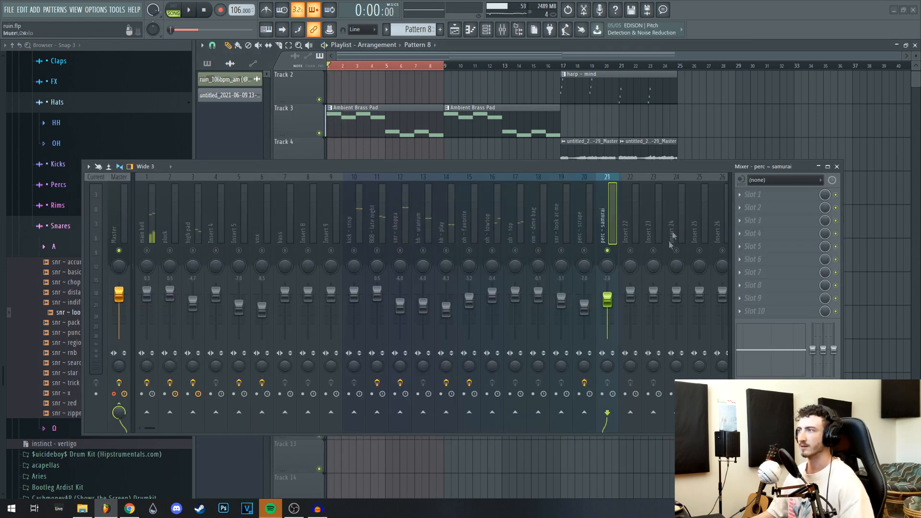
{"action": "left_click", "coordinate": [742, 196]}
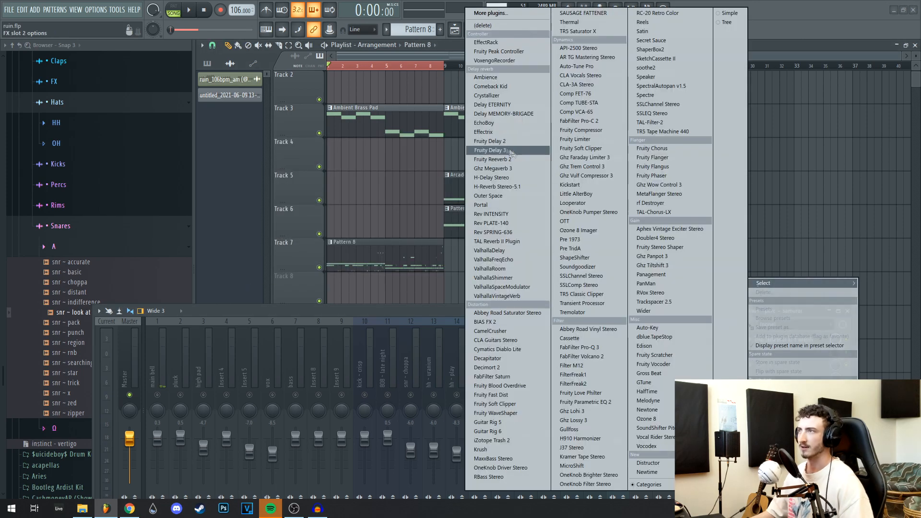
{"action": "left_click", "coordinate": [490, 87]}
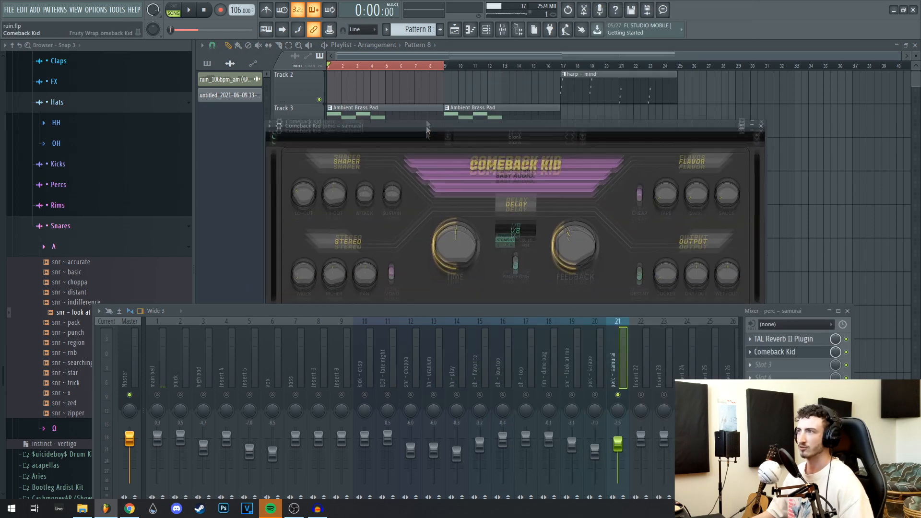
Adjust Comeback Kid on perc ~ samurai, and unmute the remaining drum tracks before closing the mixer
{"action": "left_click_drag", "start_coordinate": [666, 247], "coordinate": [665, 230]}
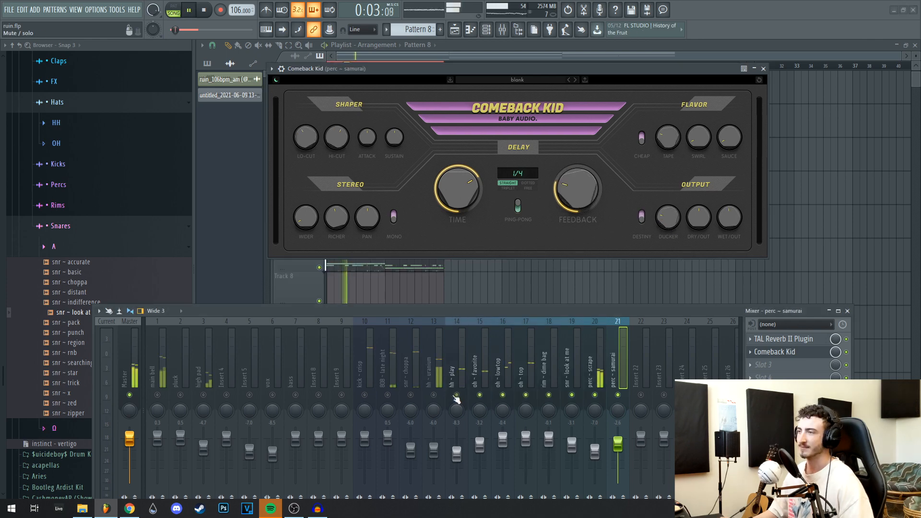
{"action": "left_click_drag", "start_coordinate": [455, 394], "coordinate": [364, 395]}
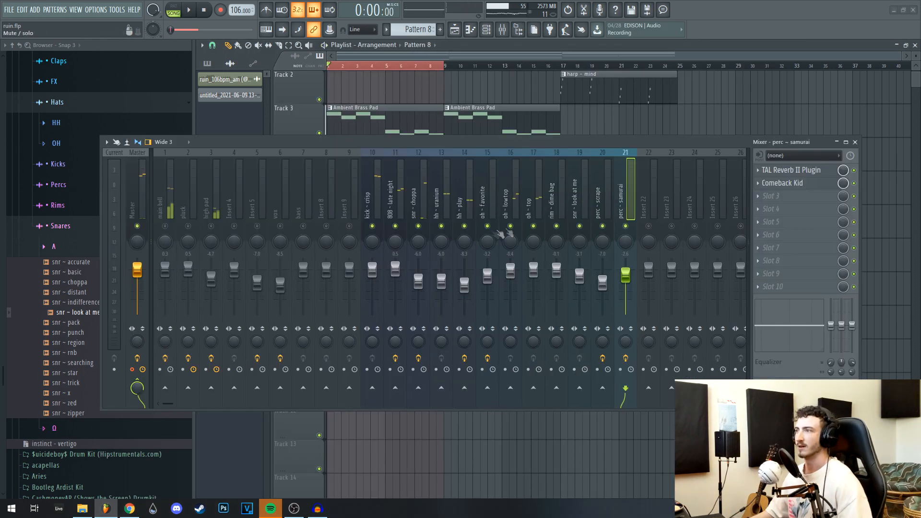
{"action": "right_click", "coordinate": [536, 211]}
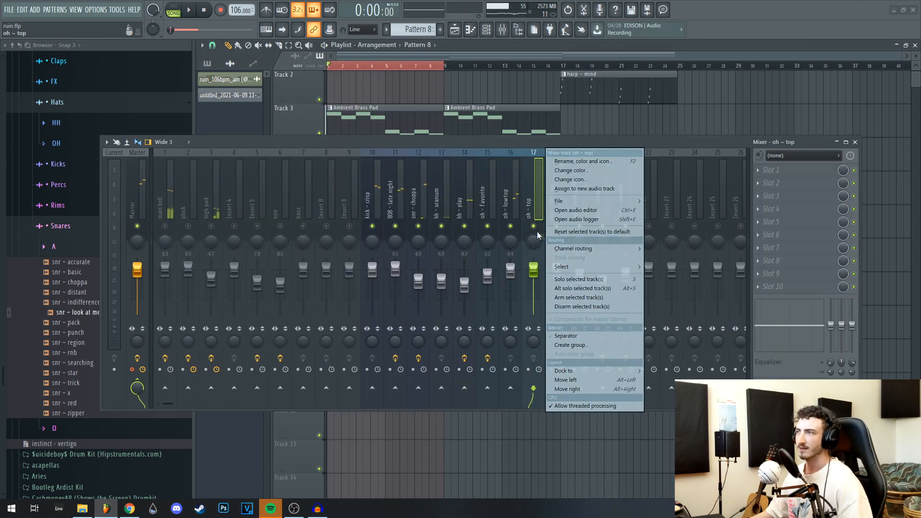
{"action": "right_click", "coordinate": [534, 227]}
{"action": "right_click", "coordinate": [534, 227]}
{"action": "left_click_drag", "start_coordinate": [538, 144], "coordinate": [920, 144]}
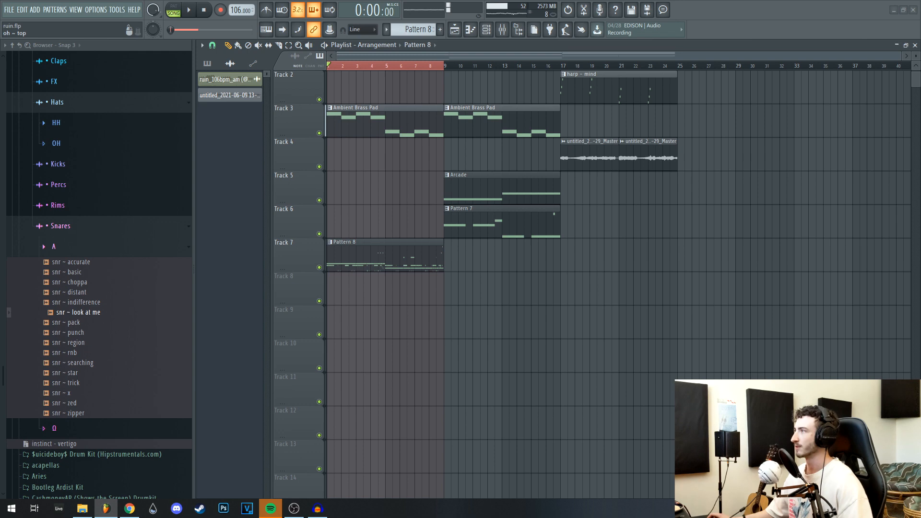
Move the Pattern 8 clip on Track 7 to start at bar 25, clear of the arranged melody clips
{"action": "scroll", "coordinate": [601, 283], "scroll_direction": "up", "scroll_amount": 3}
{"action": "left_click_drag", "start_coordinate": [603, 218], "coordinate": [649, 320]}
{"action": "scroll", "coordinate": [617, 343], "scroll_direction": "down", "scroll_amount": 1}
{"action": "left_click_drag", "start_coordinate": [741, 328], "coordinate": [745, 272]}
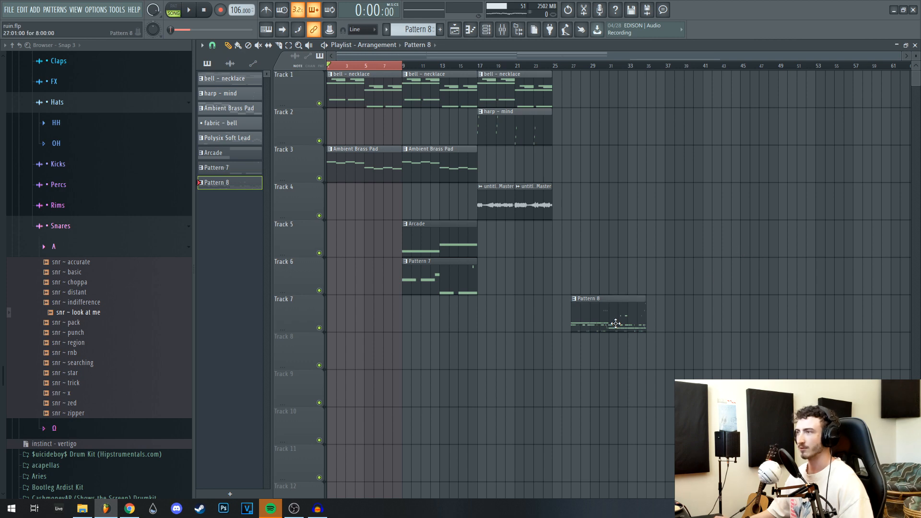
{"action": "left_click_drag", "start_coordinate": [605, 312], "coordinate": [586, 312]}
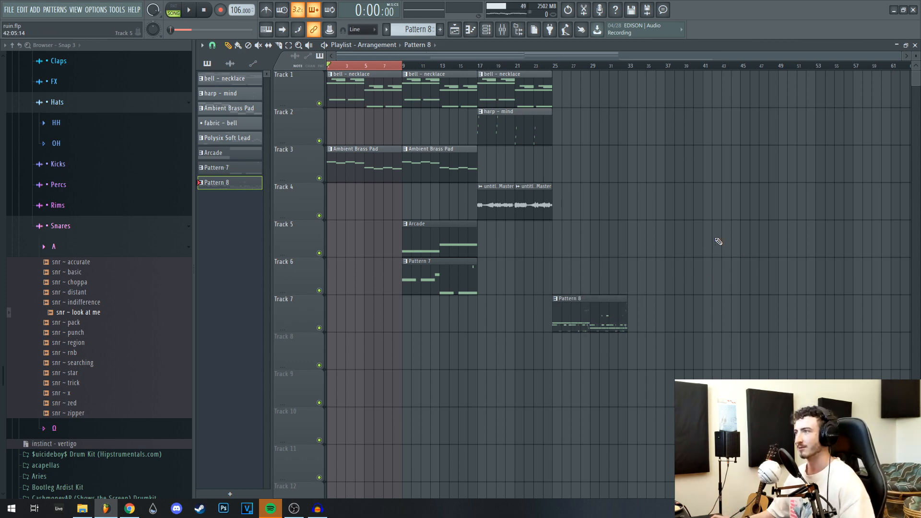
{"action": "left_click", "coordinate": [386, 30]}
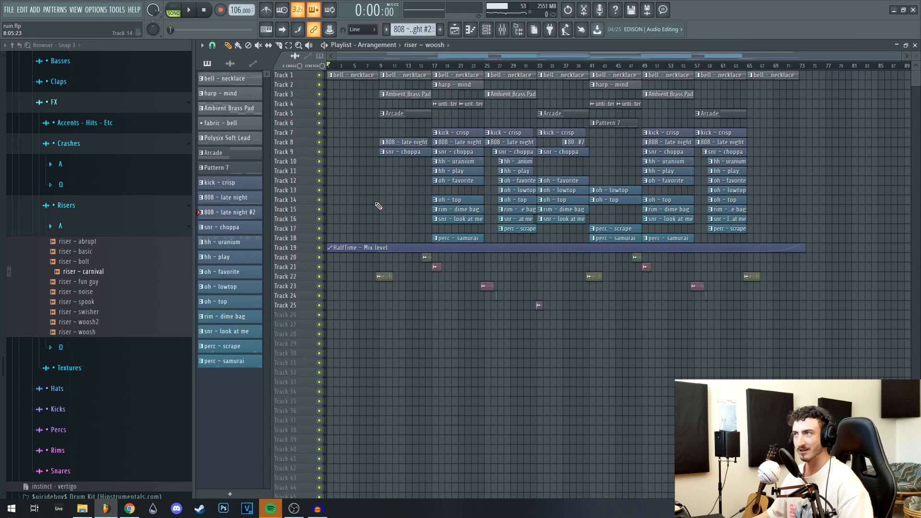
Examine how the split drum clips are arranged in the playlist, selecting the clips around bars 27 to 33
{"action": "scroll", "coordinate": [407, 198], "scroll_direction": "up", "scroll_amount": 3}
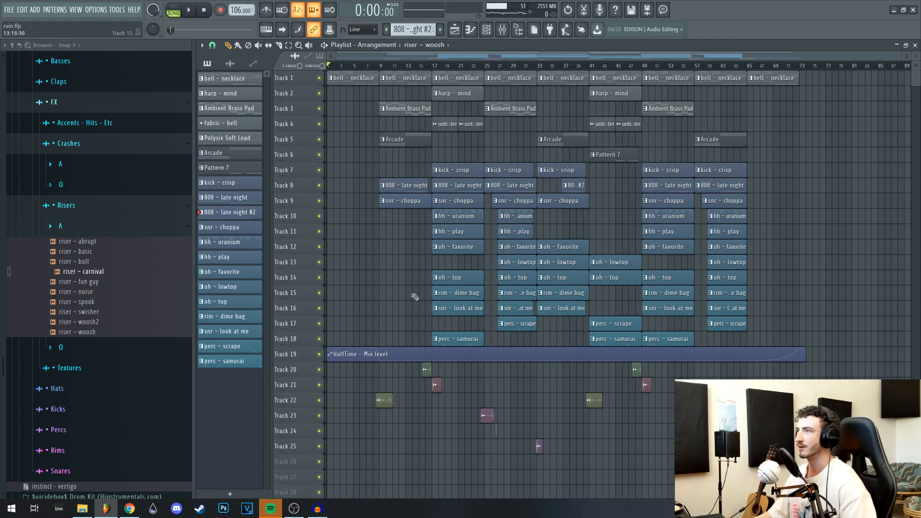
{"action": "scroll", "coordinate": [408, 280], "scroll_direction": "up", "scroll_amount": 3}
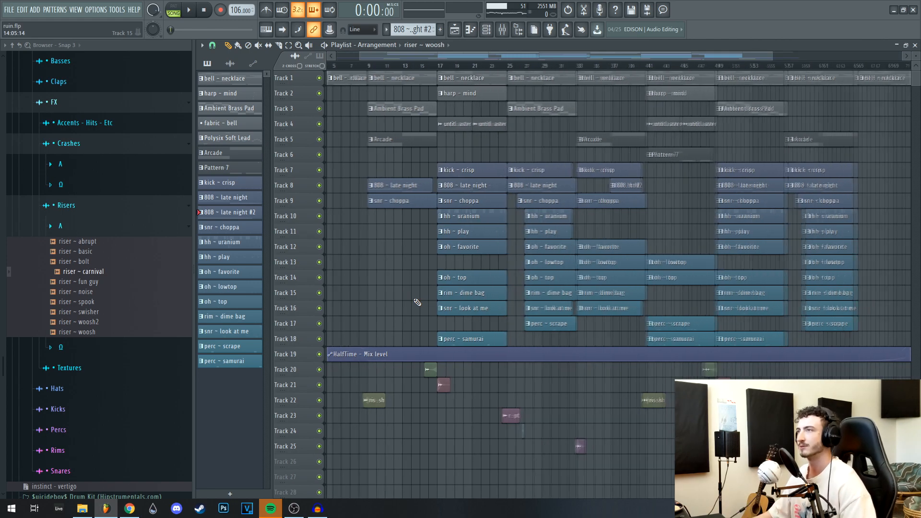
{"action": "scroll", "coordinate": [622, 285], "scroll_direction": "up", "scroll_amount": 4}
{"action": "scroll", "coordinate": [622, 285], "scroll_direction": "up", "scroll_amount": 5}
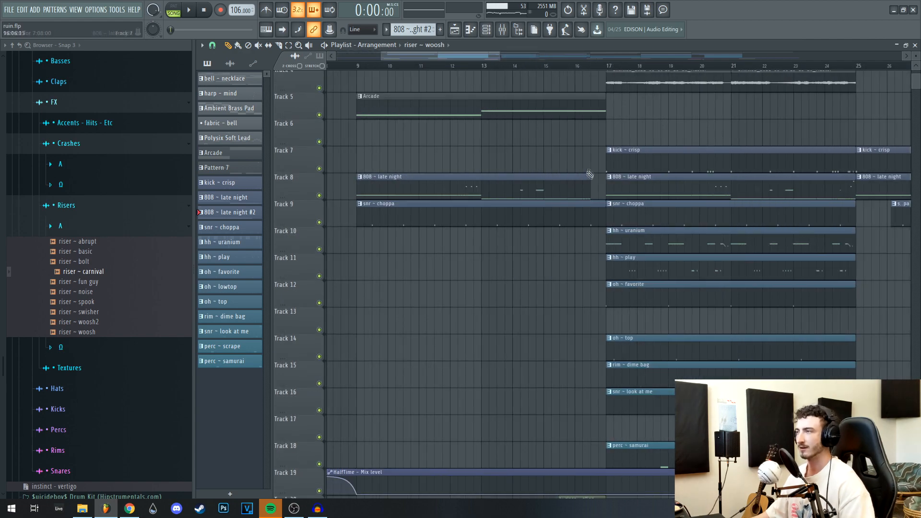
{"action": "scroll", "coordinate": [585, 175], "scroll_direction": "right", "scroll_amount": 5}
{"action": "scroll", "coordinate": [586, 277], "scroll_direction": "up", "scroll_amount": 1}
{"action": "left_click_drag", "start_coordinate": [564, 257], "coordinate": [548, 238]}
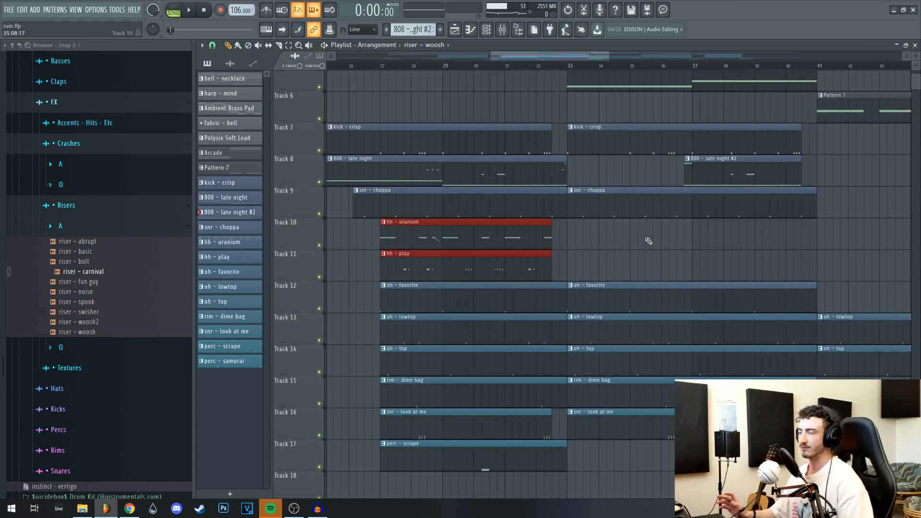
{"action": "scroll", "coordinate": [639, 240], "scroll_direction": "down", "scroll_amount": 2}
{"action": "left_click_drag", "start_coordinate": [418, 87], "coordinate": [556, 477]}
Shorten the last kick, hh ~ uranium, hh ~ play and snr ~ look at me clips to end about half a bar before bar 65
{"action": "scroll", "coordinate": [631, 139], "scroll_direction": "right", "scroll_amount": 6}
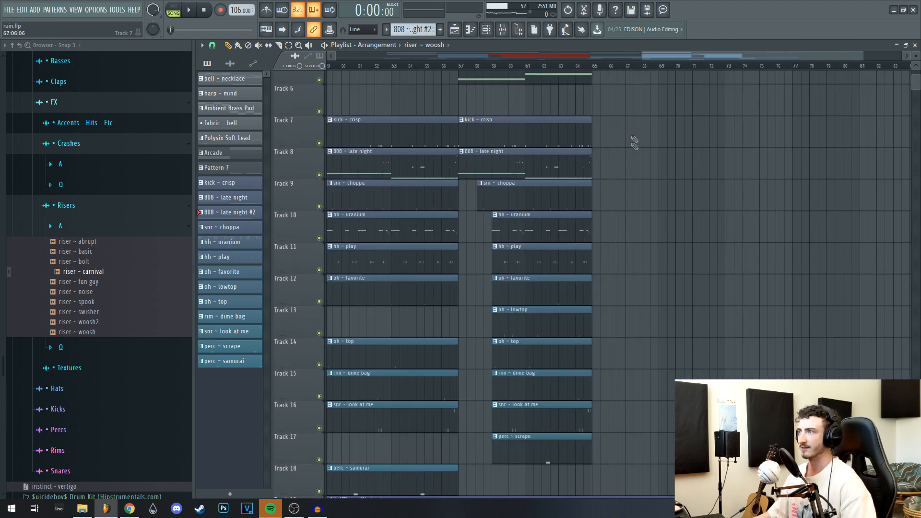
{"action": "left_click_drag", "start_coordinate": [625, 144], "coordinate": [617, 144]}
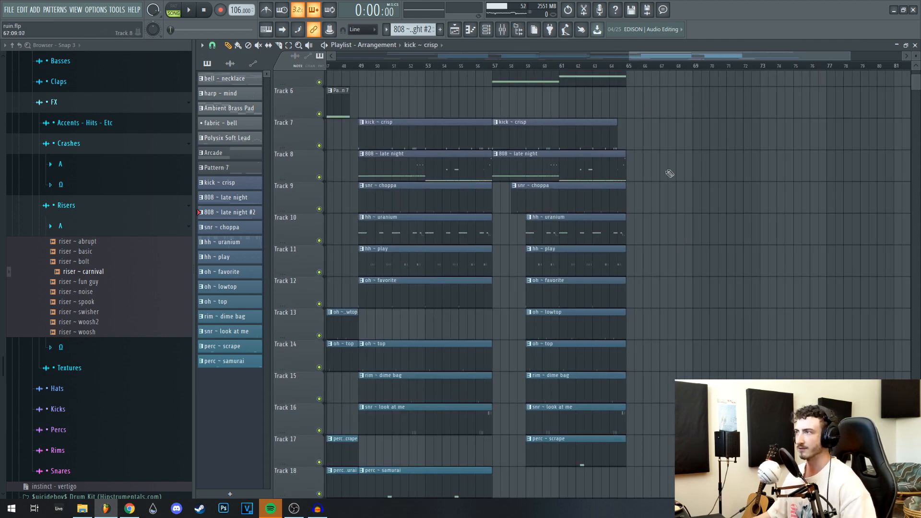
{"action": "scroll", "coordinate": [643, 205], "scroll_direction": "up", "scroll_amount": 2}
{"action": "left_click_drag", "start_coordinate": [618, 234], "coordinate": [608, 265]}
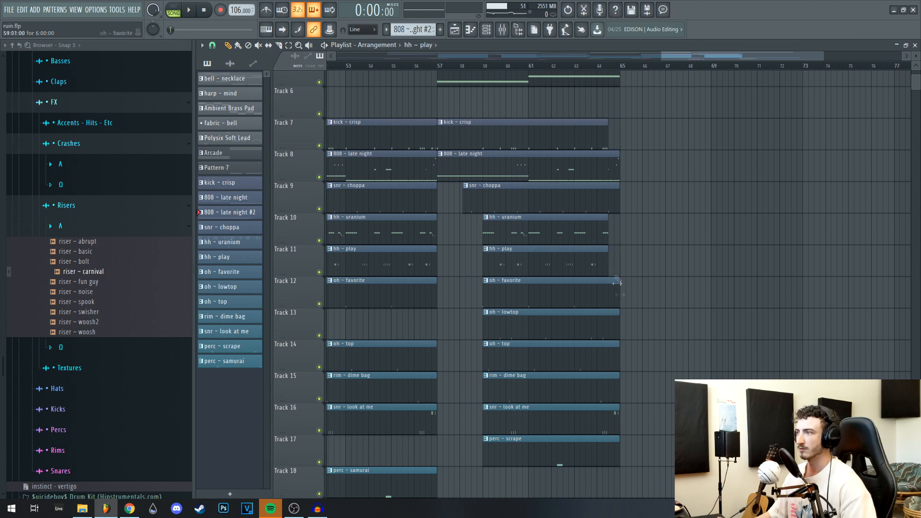
{"action": "left_click_drag", "start_coordinate": [618, 417], "coordinate": [607, 416]}
Examine the clip endings at the section transitions before bars 17 and 41
{"action": "scroll", "coordinate": [635, 413], "scroll_direction": "left", "scroll_amount": 3}
{"action": "scroll", "coordinate": [663, 395], "scroll_direction": "down", "scroll_amount": 3}
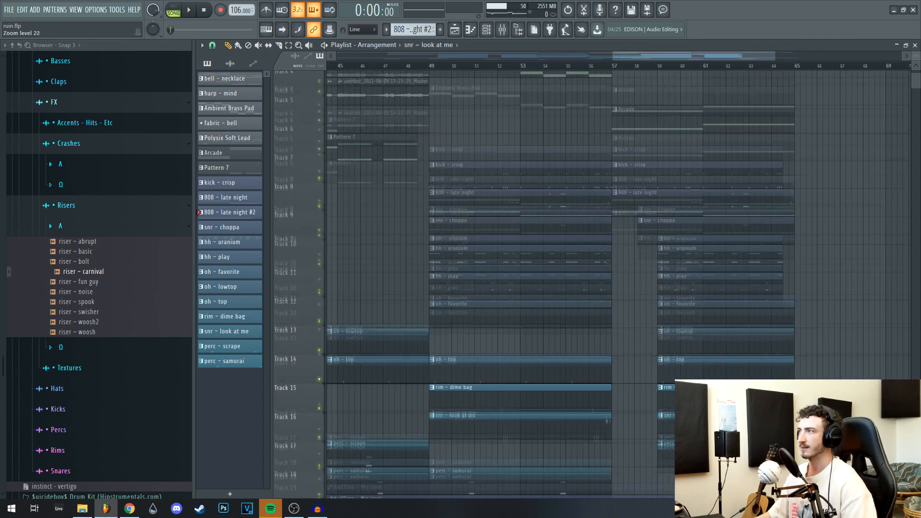
{"action": "scroll", "coordinate": [547, 373], "scroll_direction": "left", "scroll_amount": 10}
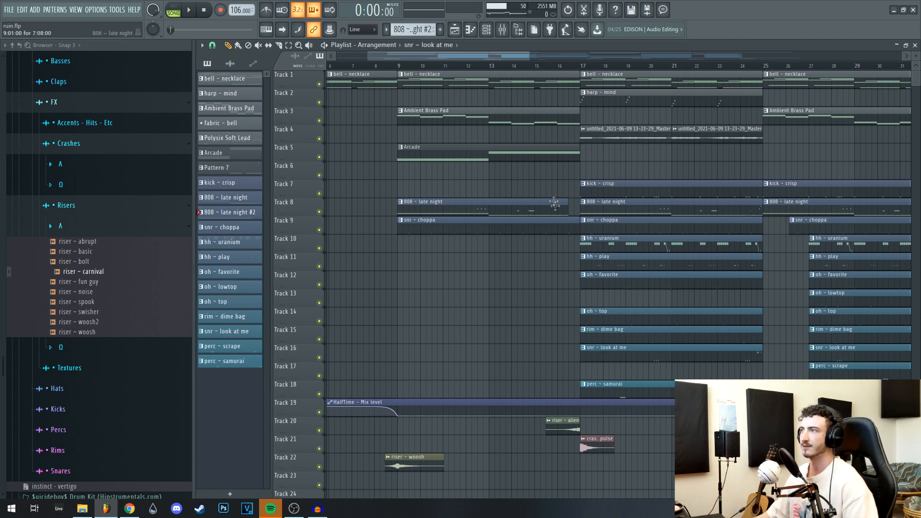
{"action": "scroll", "coordinate": [556, 253], "scroll_direction": "right", "scroll_amount": 1}
{"action": "scroll", "coordinate": [526, 238], "scroll_direction": "up", "scroll_amount": 2}
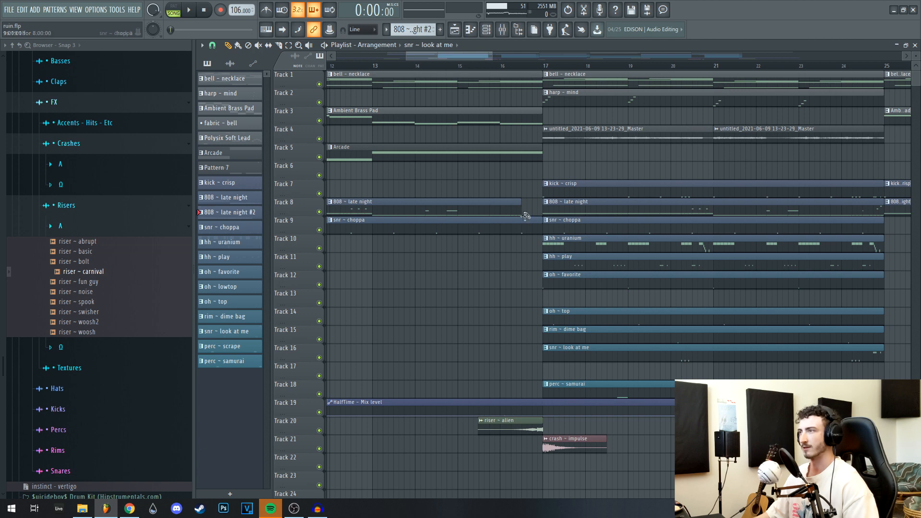
{"action": "right_click", "coordinate": [503, 225]}
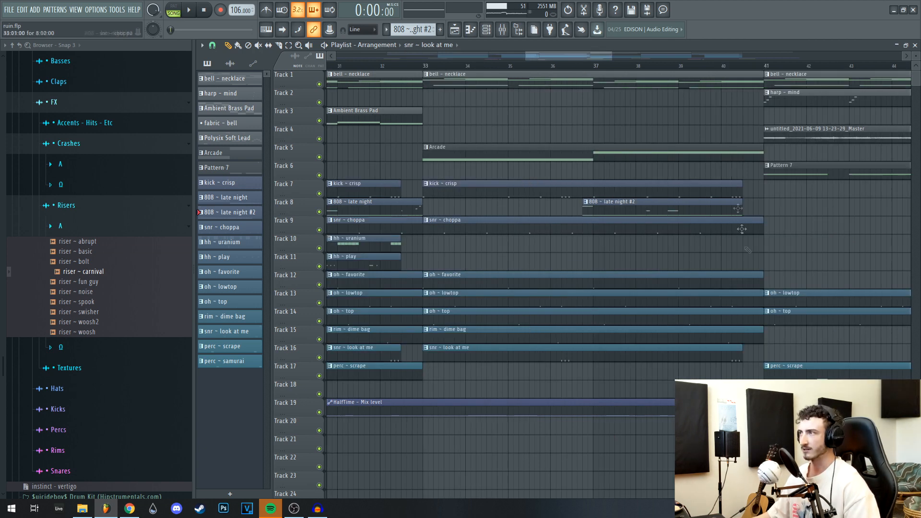
{"action": "left_click_drag", "start_coordinate": [778, 240], "coordinate": [448, 278]}
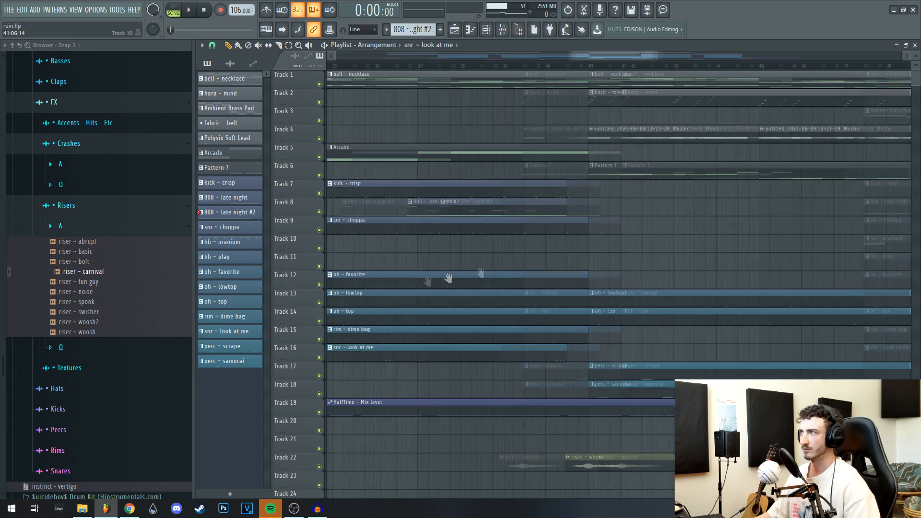
Select the Pattern 7 clip on Track 6 and examine the stripped-back section from bar 41 to 49
{"action": "left_click_drag", "start_coordinate": [617, 144], "coordinate": [619, 234]}
{"action": "scroll", "coordinate": [617, 234], "scroll_direction": "up", "scroll_amount": 3}
{"action": "scroll", "coordinate": [635, 257], "scroll_direction": "down", "scroll_amount": 3}
{"action": "scroll", "coordinate": [633, 257], "scroll_direction": "down", "scroll_amount": 2}
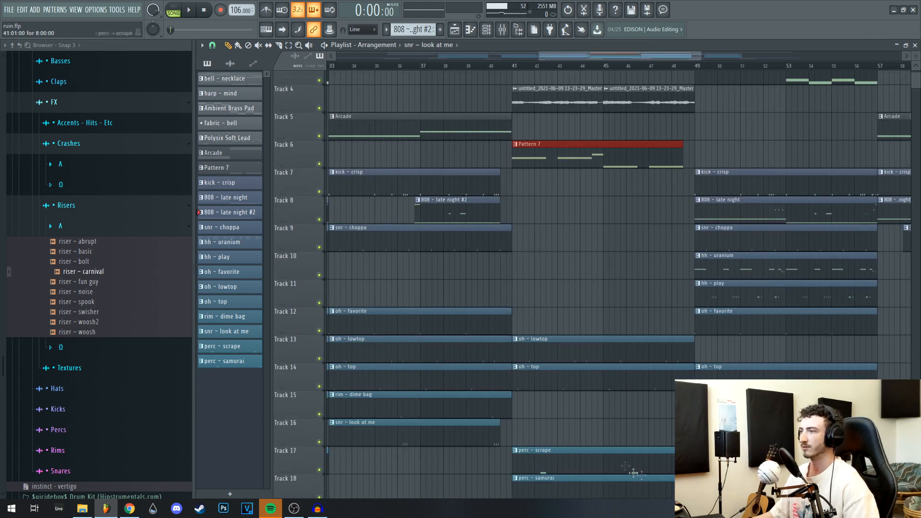
{"action": "scroll", "coordinate": [662, 192], "scroll_direction": "up", "scroll_amount": 3}
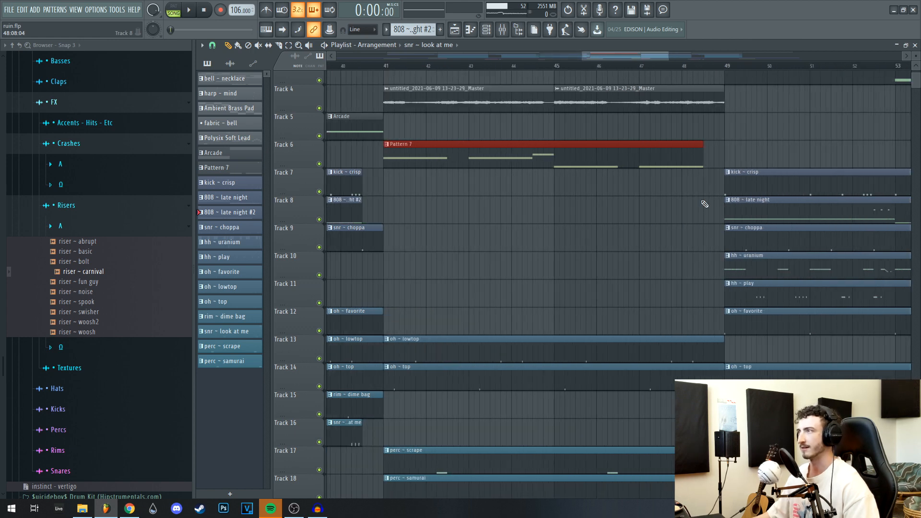
{"action": "scroll", "coordinate": [704, 204], "scroll_direction": "down", "scroll_amount": 3}
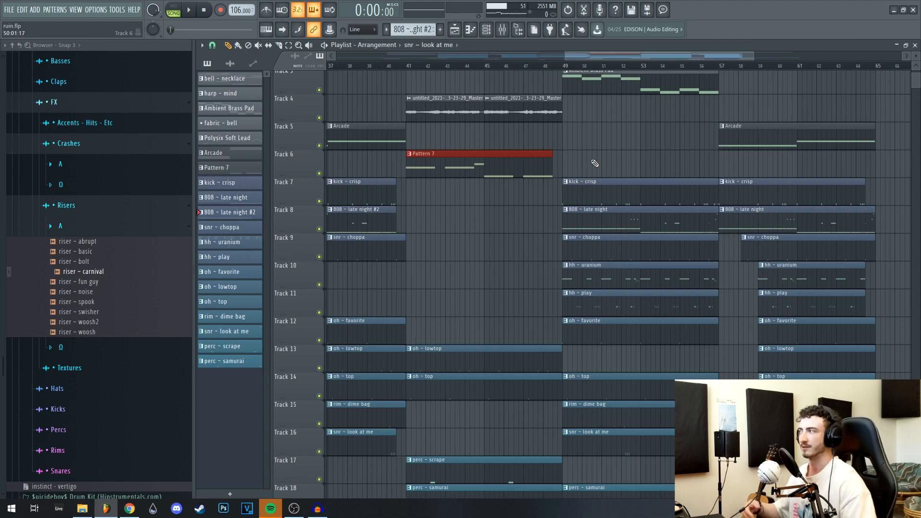
{"action": "scroll", "coordinate": [595, 163], "scroll_direction": "down", "scroll_amount": 2}
{"action": "scroll", "coordinate": [572, 185], "scroll_direction": "down", "scroll_amount": 4}
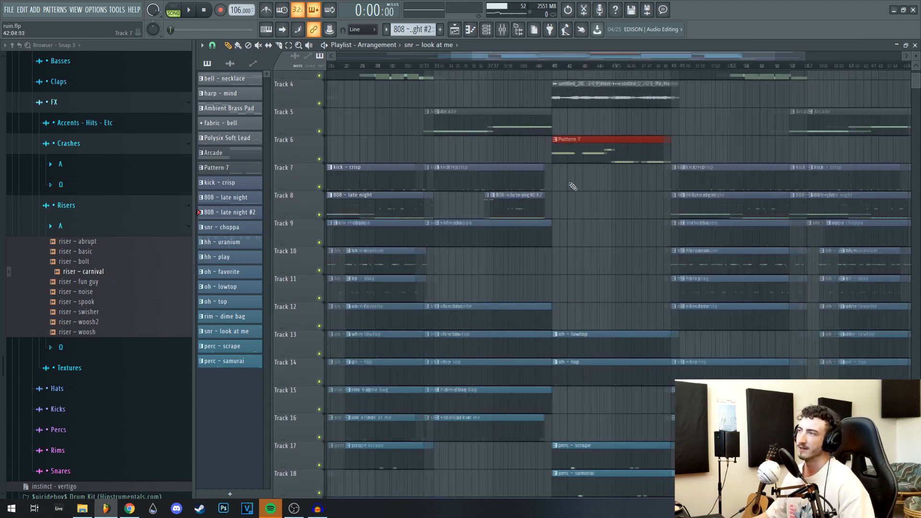
Compare the drum layers across the sections, and examine the drum dropout starting at bar 25
{"action": "left_click_drag", "start_coordinate": [582, 218], "coordinate": [663, 205]}
{"action": "left_click_drag", "start_coordinate": [427, 307], "coordinate": [596, 205]}
{"action": "scroll", "coordinate": [478, 279], "scroll_direction": "down", "scroll_amount": 3}
{"action": "left_click_drag", "start_coordinate": [402, 207], "coordinate": [411, 250]}
{"action": "scroll", "coordinate": [491, 237], "scroll_direction": "up", "scroll_amount": 3}
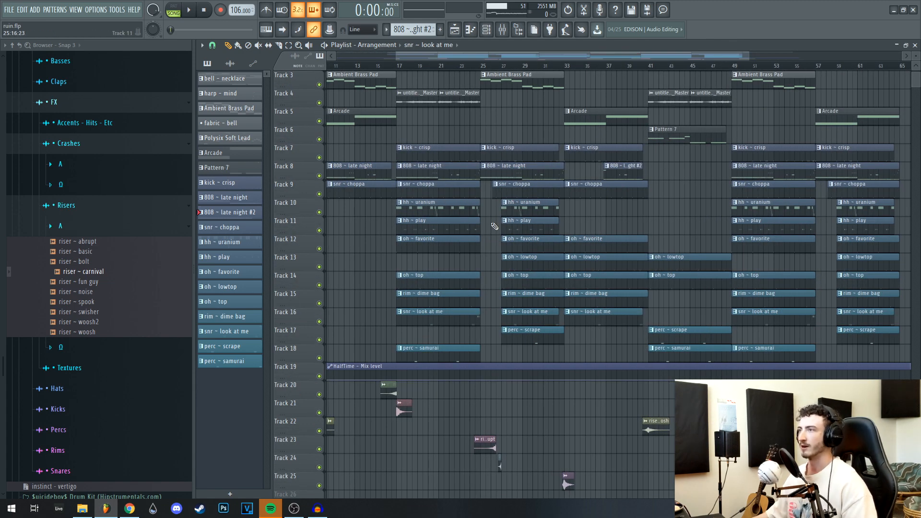
{"action": "scroll", "coordinate": [494, 196], "scroll_direction": "up", "scroll_amount": 3}
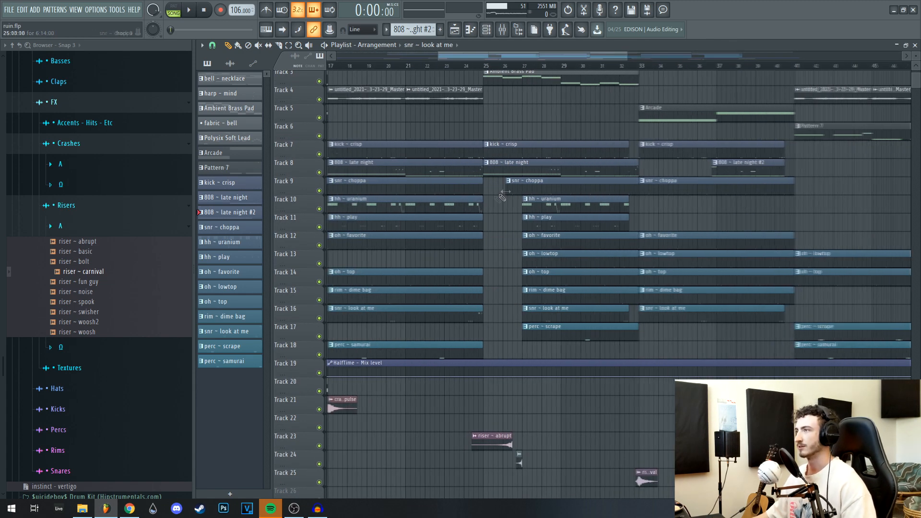
Play the arrangement from bar 25 through the drum dropout and stop playback
{"action": "left_click", "coordinate": [480, 66]}
{"action": "key", "text": "space"}
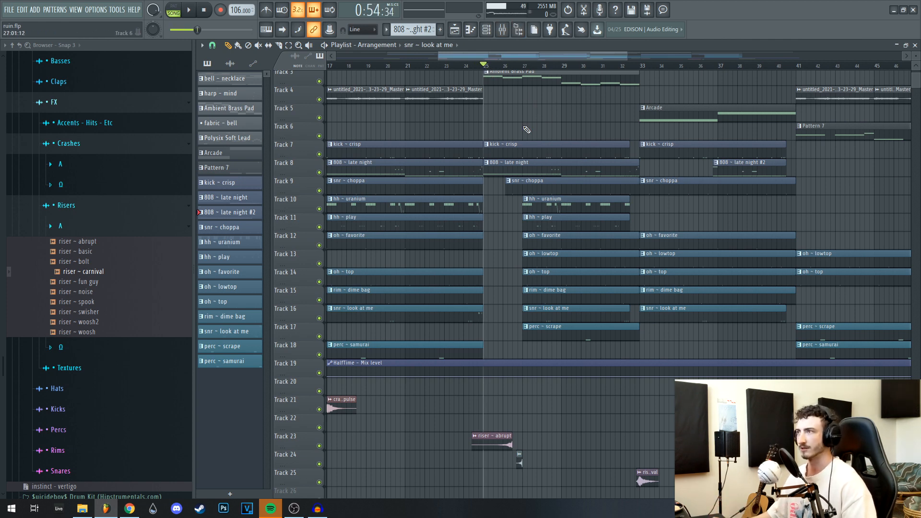
{"action": "scroll", "coordinate": [564, 268], "scroll_direction": "up", "scroll_amount": 2}
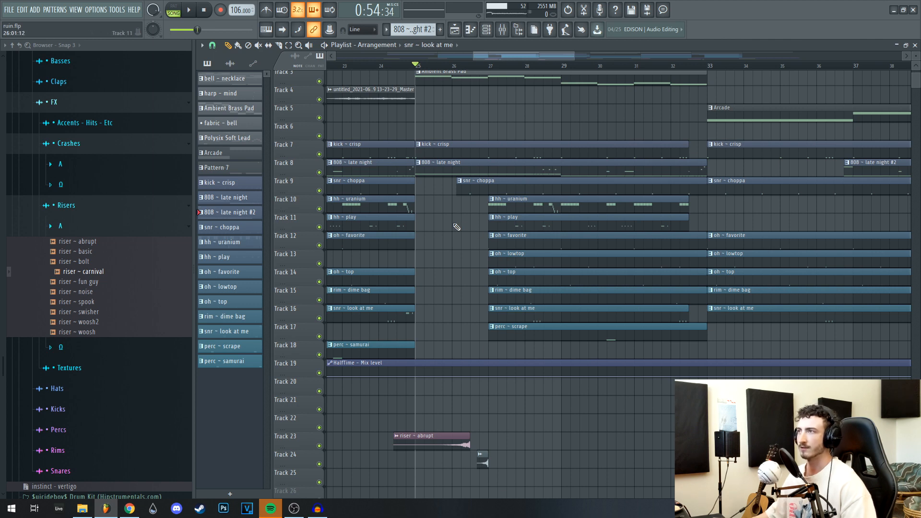
{"action": "key", "text": "space"}
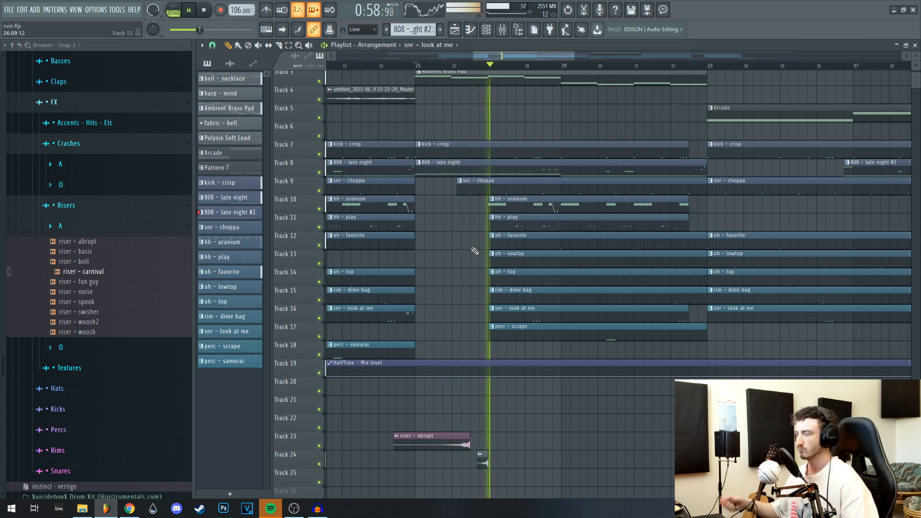
{"action": "key", "text": "space"}
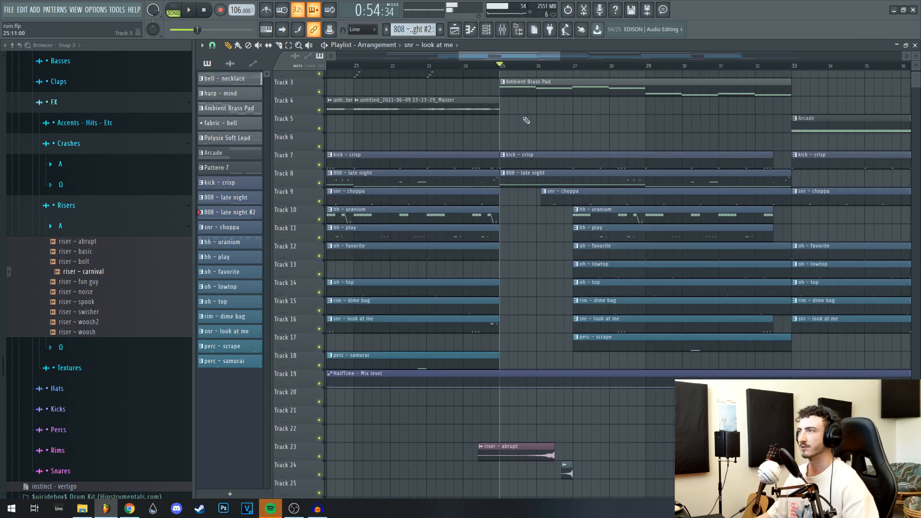
{"action": "left_click_drag", "start_coordinate": [526, 124], "coordinate": [526, 262]}
{"action": "right_click", "coordinate": [526, 455]}
{"action": "key", "text": "ctrl+z"}
{"action": "left_click", "coordinate": [538, 413]}
{"action": "right_click", "coordinate": [539, 416]}
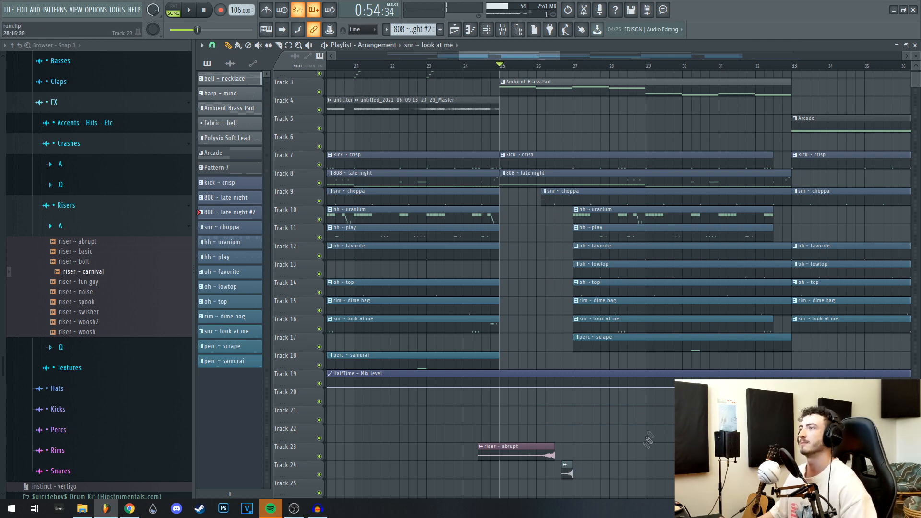
Select the drum clips in bars 25 to 33 and bars 57 to 65 to compare the two sections
{"action": "scroll", "coordinate": [662, 403], "scroll_direction": "down", "scroll_amount": 3}
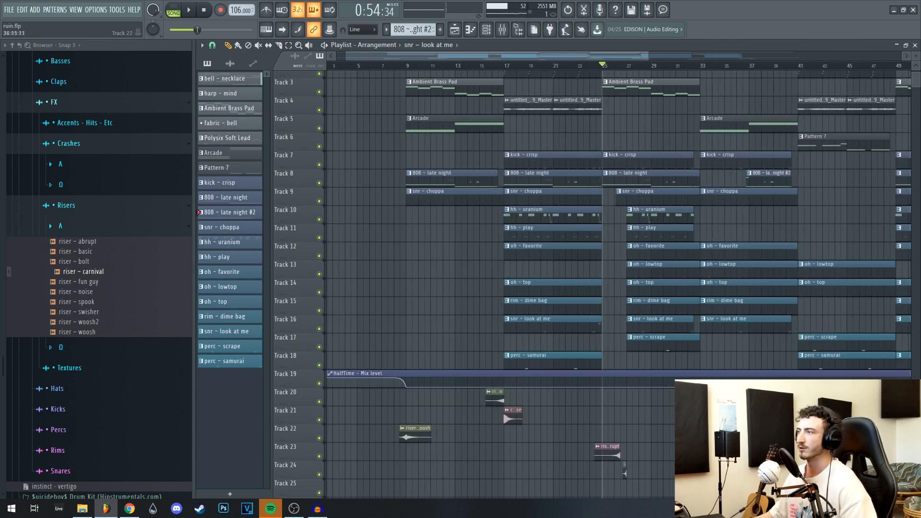
{"action": "scroll", "coordinate": [705, 341], "scroll_direction": "down", "scroll_amount": 2}
{"action": "left_click_drag", "start_coordinate": [541, 143], "coordinate": [554, 345]}
{"action": "left_click_drag", "start_coordinate": [805, 143], "coordinate": [795, 362]}
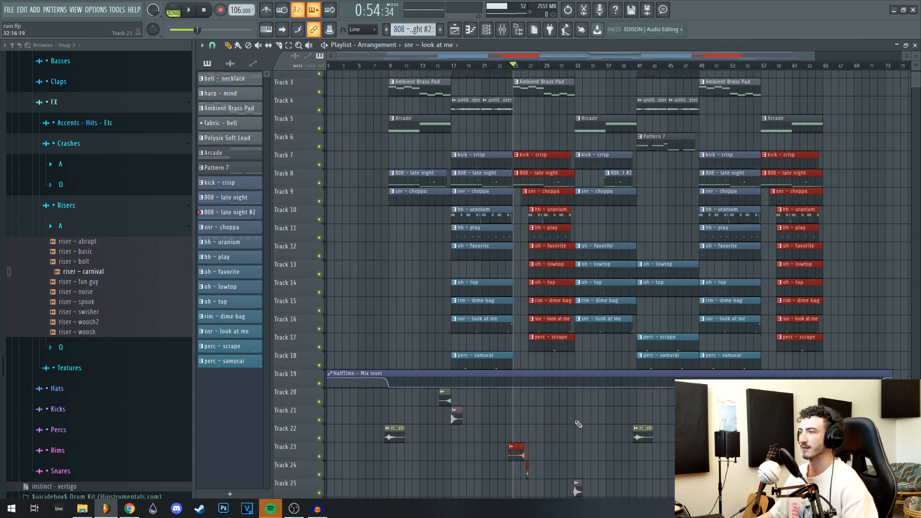
Narrow the selection to the transition effect clips on Tracks 23 and 24 around bar 25, and examine the effect placement
{"action": "scroll", "coordinate": [579, 423], "scroll_direction": "down", "scroll_amount": 2}
{"action": "left_click", "coordinate": [582, 403], "text": "ctrl"}
{"action": "scroll", "coordinate": [581, 393], "scroll_direction": "up", "scroll_amount": 3}
{"action": "left_click_drag", "start_coordinate": [581, 392], "coordinate": [782, 393]}
{"action": "left_click_drag", "start_coordinate": [467, 362], "coordinate": [429, 392]}
{"action": "left_click_drag", "start_coordinate": [709, 386], "coordinate": [660, 420]}
{"action": "scroll", "coordinate": [803, 382], "scroll_direction": "right", "scroll_amount": 5}
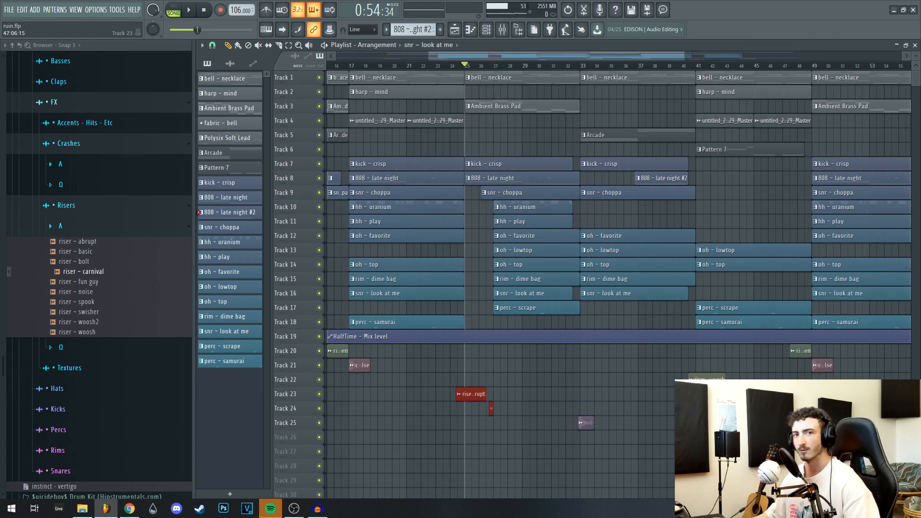
Select the riser, crash and other effect clips on Tracks 20 to 25 for a closer look
{"action": "scroll", "coordinate": [781, 409], "scroll_direction": "down", "scroll_amount": 3}
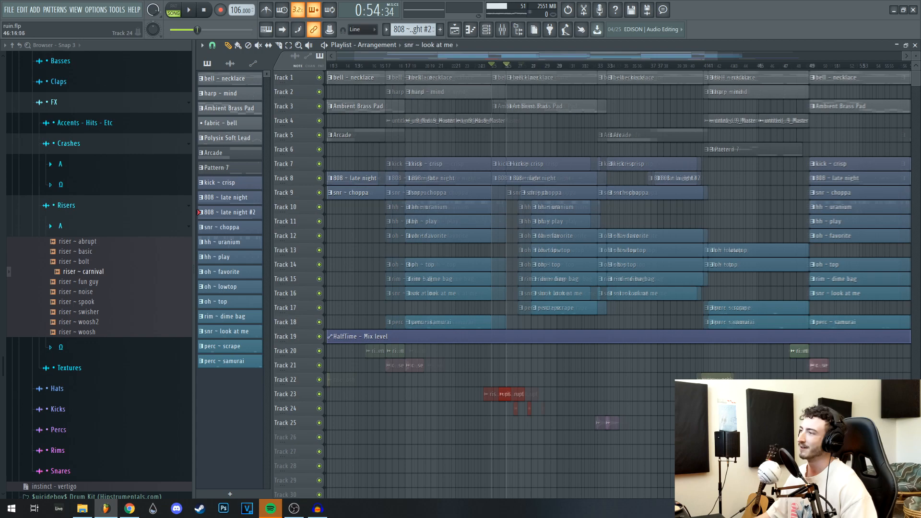
{"action": "left_click_drag", "start_coordinate": [895, 351], "coordinate": [312, 427]}
{"action": "scroll", "coordinate": [473, 440], "scroll_direction": "up", "scroll_amount": 5}
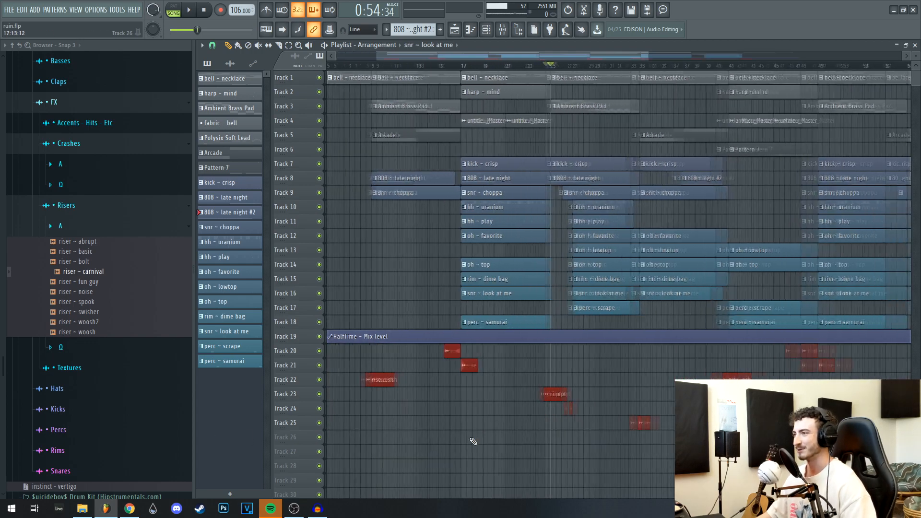
Clear the clip selection and audition the crash - impulse sample from Track 21 in its channel settings
{"action": "left_click", "coordinate": [488, 408], "text": "ctrl"}
{"action": "scroll", "coordinate": [484, 401], "scroll_direction": "up", "scroll_amount": 2}
{"action": "left_click", "coordinate": [442, 346]}
{"action": "double_click", "coordinate": [442, 347]}
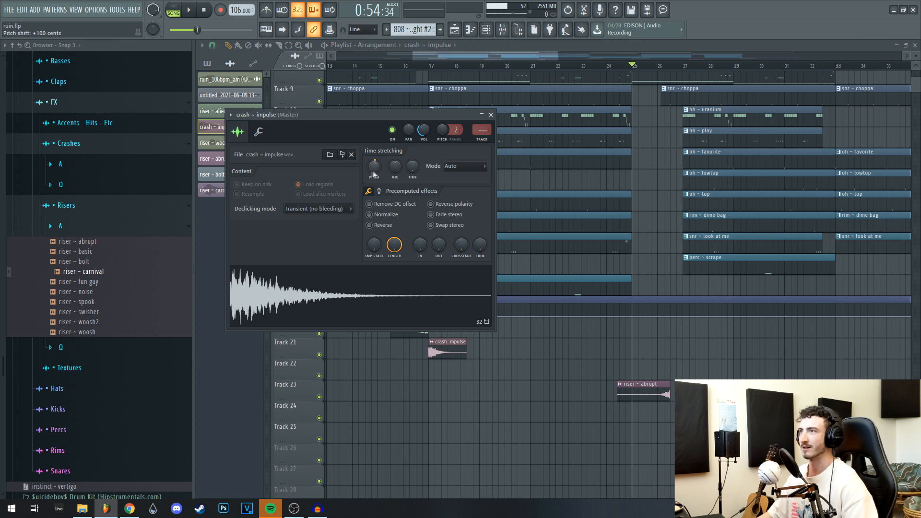
{"action": "left_click", "coordinate": [395, 311]}
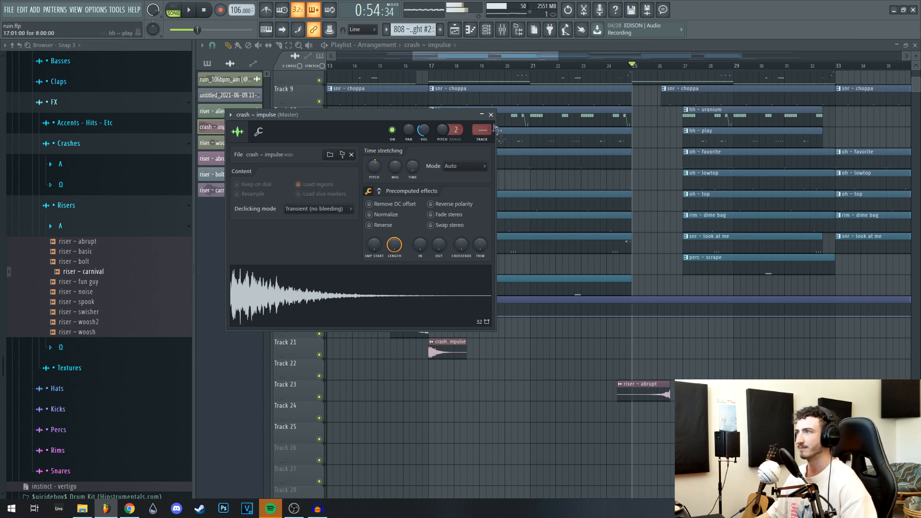
{"action": "left_click", "coordinate": [490, 115]}
{"action": "scroll", "coordinate": [484, 346], "scroll_direction": "left", "scroll_amount": 3}
{"action": "left_click", "coordinate": [484, 346]}
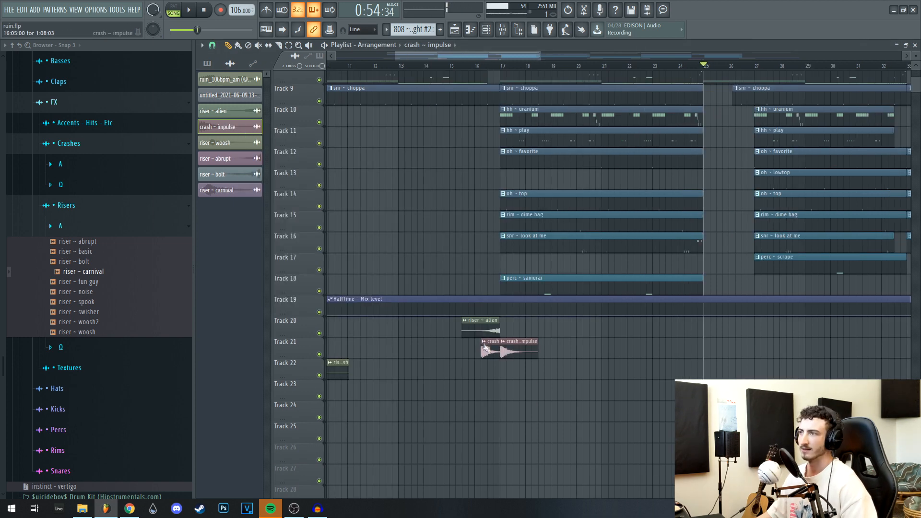
{"action": "left_click", "coordinate": [483, 343]}
{"action": "left_click", "coordinate": [440, 347]}
{"action": "right_click", "coordinate": [489, 355]}
Audition the riser - alien sample from the Track 20 clip before bar 17 in its channel settings
{"action": "double_click", "coordinate": [484, 329]}
{"action": "left_click", "coordinate": [481, 103]}
{"action": "double_click", "coordinate": [480, 330]}
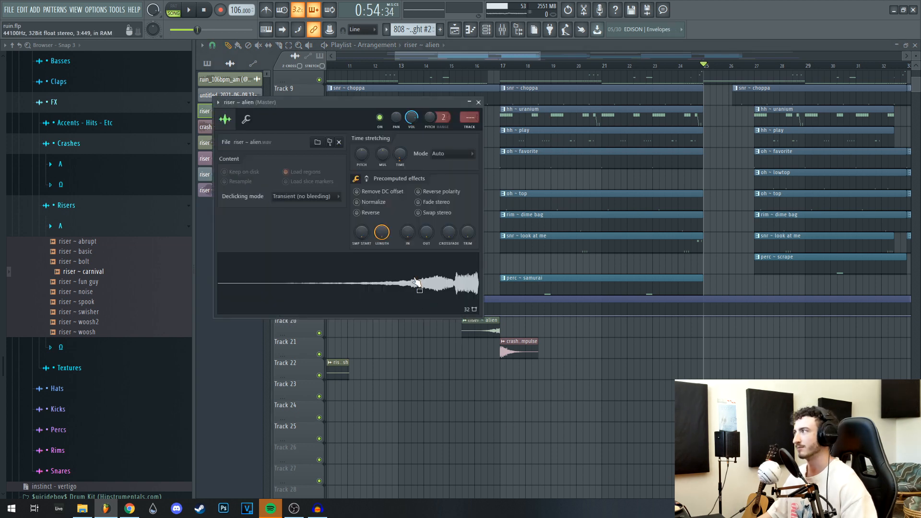
{"action": "left_click", "coordinate": [434, 292]}
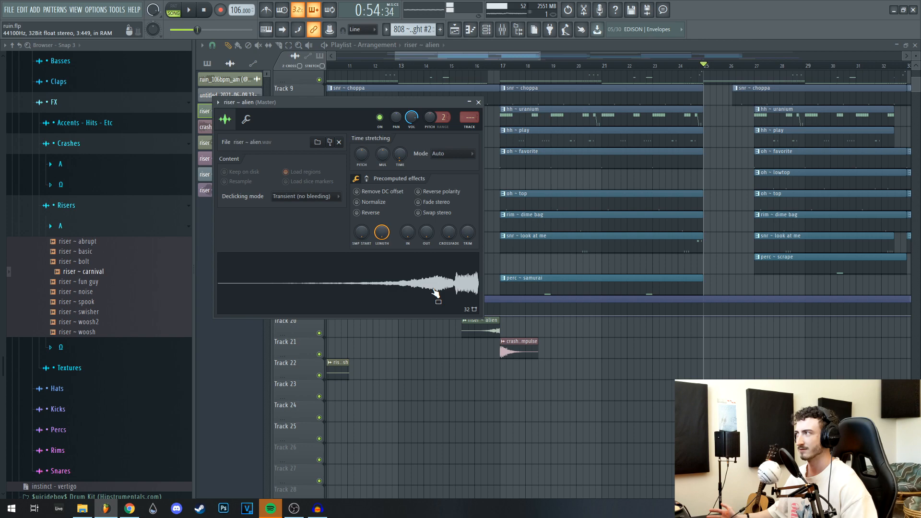
{"action": "left_click", "coordinate": [479, 102]}
Place the playhead at about bar 13 and examine the clip layout of the whole arrangement across Tracks 1 to 25
{"action": "left_click_drag", "start_coordinate": [389, 159], "coordinate": [493, 185]}
{"action": "left_click", "coordinate": [505, 66]}
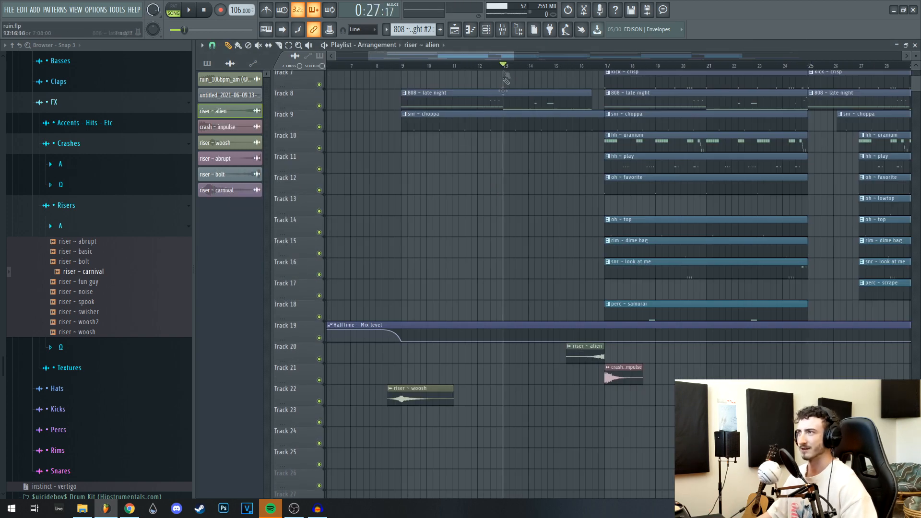
{"action": "scroll", "coordinate": [514, 207], "scroll_direction": "down", "scroll_amount": 4}
{"action": "scroll", "coordinate": [514, 207], "scroll_direction": "down", "scroll_amount": 4}
{"action": "scroll", "coordinate": [411, 184], "scroll_direction": "down", "scroll_amount": 2}
{"action": "scroll", "coordinate": [411, 184], "scroll_direction": "up", "scroll_amount": 4}
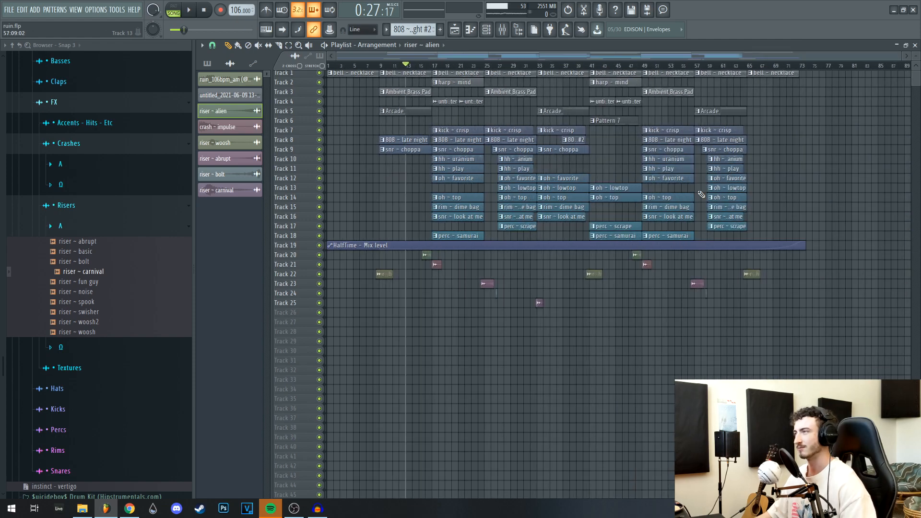
{"action": "scroll", "coordinate": [424, 233], "scroll_direction": "up", "scroll_amount": 2}
{"action": "left_click_drag", "start_coordinate": [425, 234], "coordinate": [427, 259]}
{"action": "scroll", "coordinate": [422, 230], "scroll_direction": "up", "scroll_amount": 3}
{"action": "scroll", "coordinate": [406, 226], "scroll_direction": "down", "scroll_amount": 2}
{"action": "scroll", "coordinate": [397, 218], "scroll_direction": "down", "scroll_amount": 2}
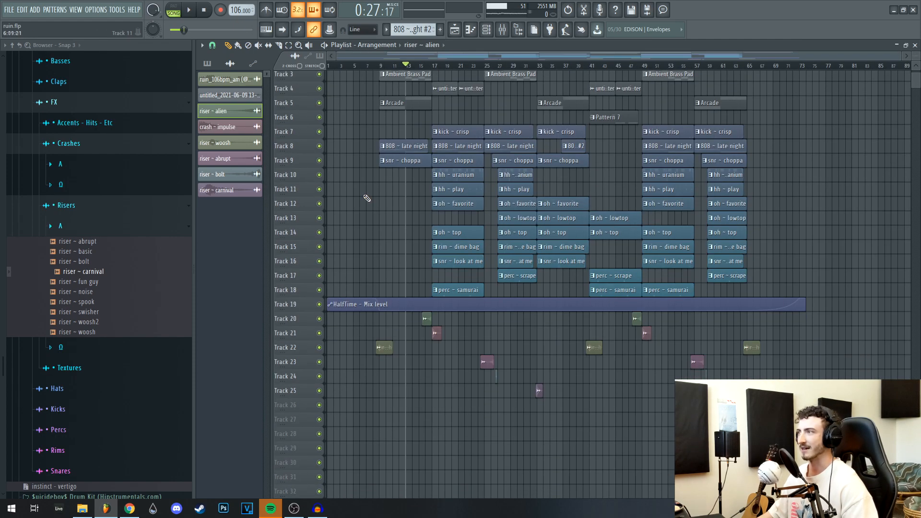
{"action": "scroll", "coordinate": [369, 211], "scroll_direction": "down", "scroll_amount": 2}
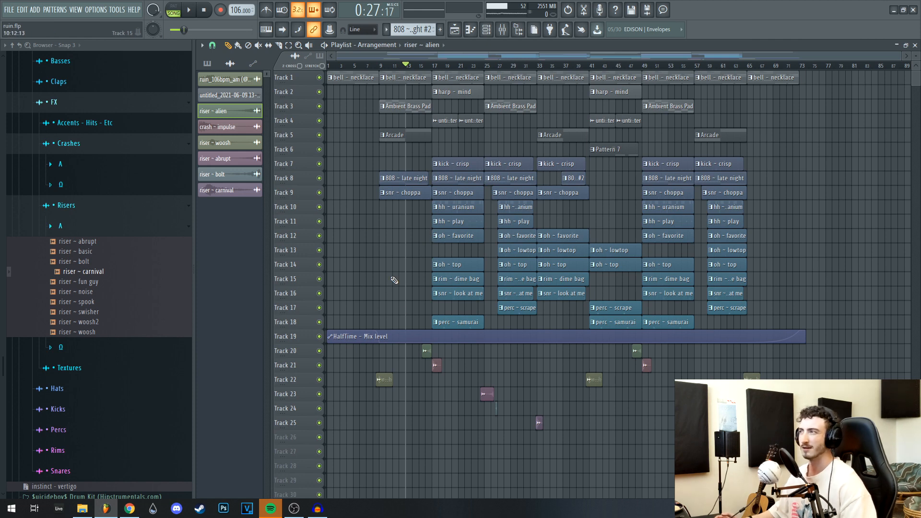